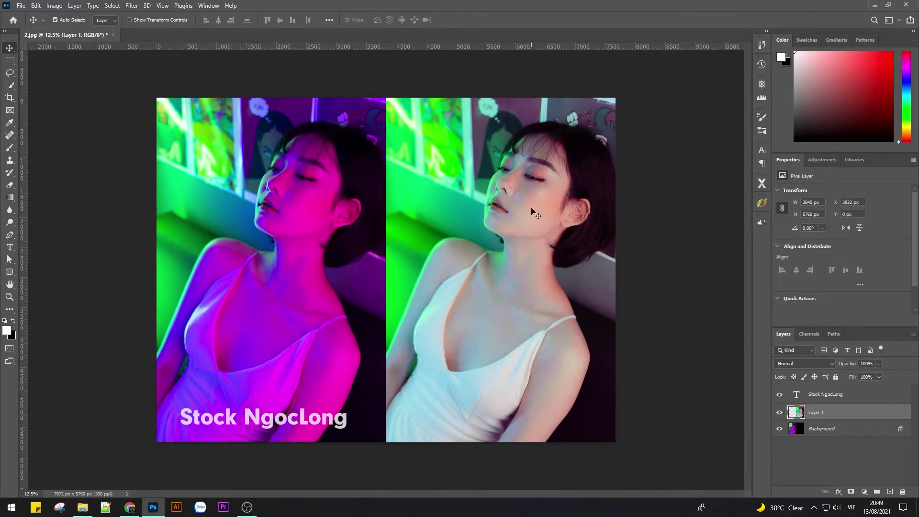
# - Open the raw file 5S5A7187.CR2 in Camera Raw
pyautogui.scroll(1, 507, 210)
pyautogui.scroll(-1, 507, 211)
pyautogui.hotkey('ctrl', 'o')
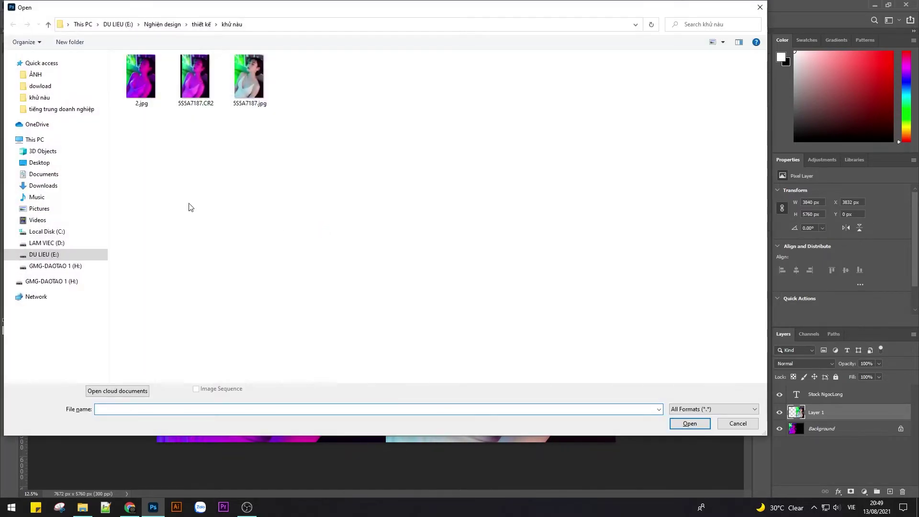
pyautogui.click(195, 77)
pyautogui.click(691, 425)
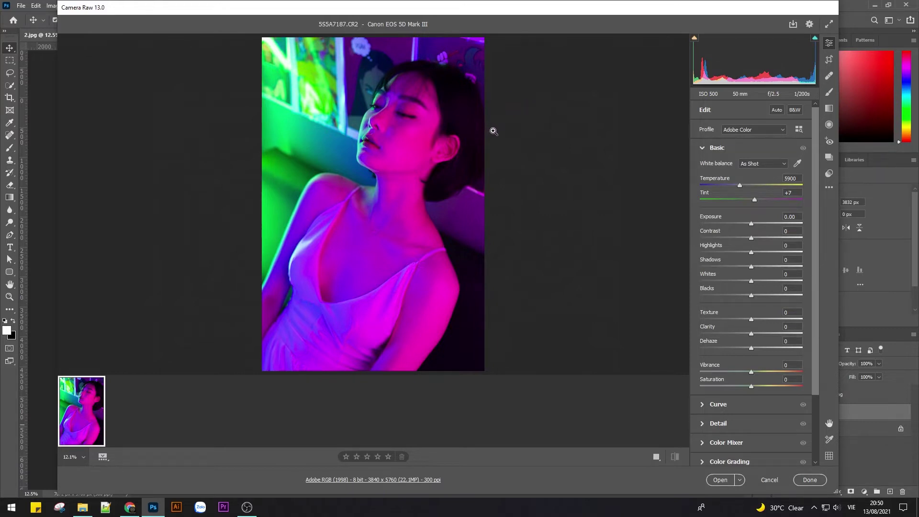
# - Reposition the Camera Raw dialog and look over the unedited neon portrait
pyautogui.moveTo(511, 14)
pyautogui.mouseDown()
pyautogui.moveTo(518, 25)
pyautogui.moveTo(540, 16)
pyautogui.mouseUp()
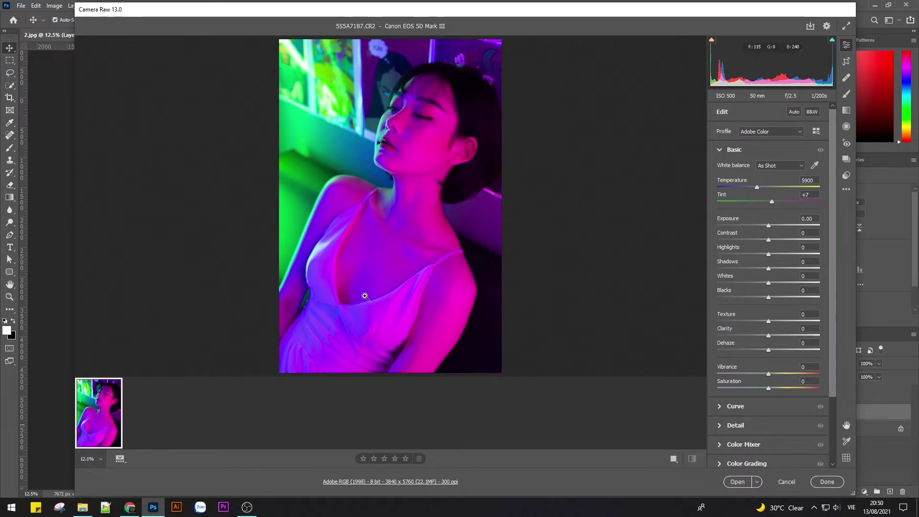
pyautogui.scroll(-2, 430, 140)
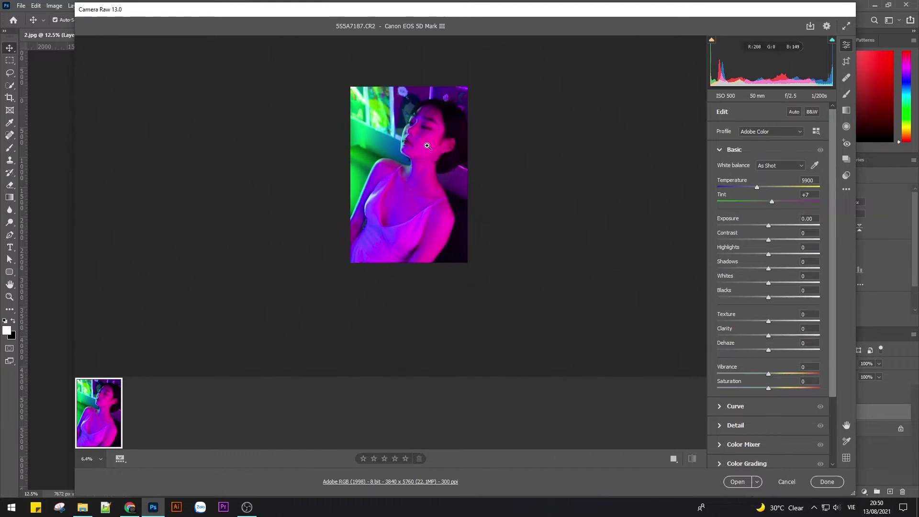
pyautogui.scroll(3, 428, 139)
pyautogui.scroll(-2, 425, 136)
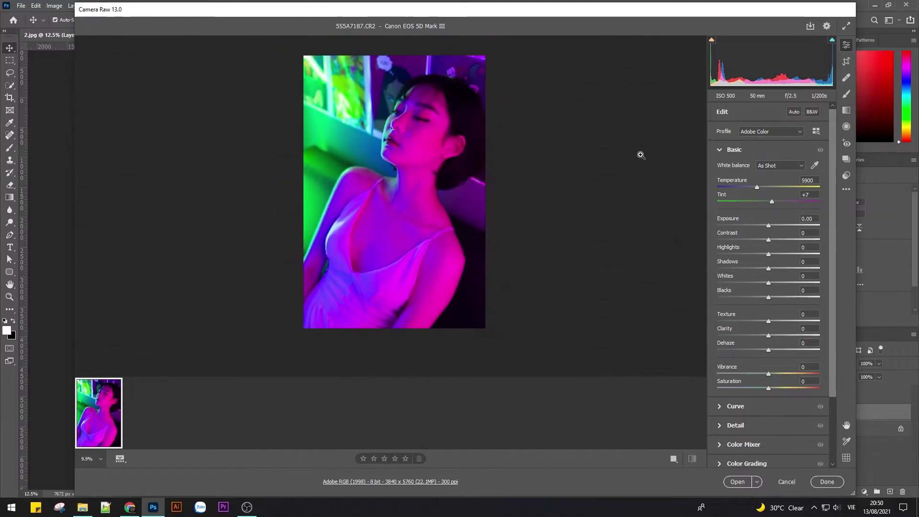
pyautogui.scroll(2, 427, 139)
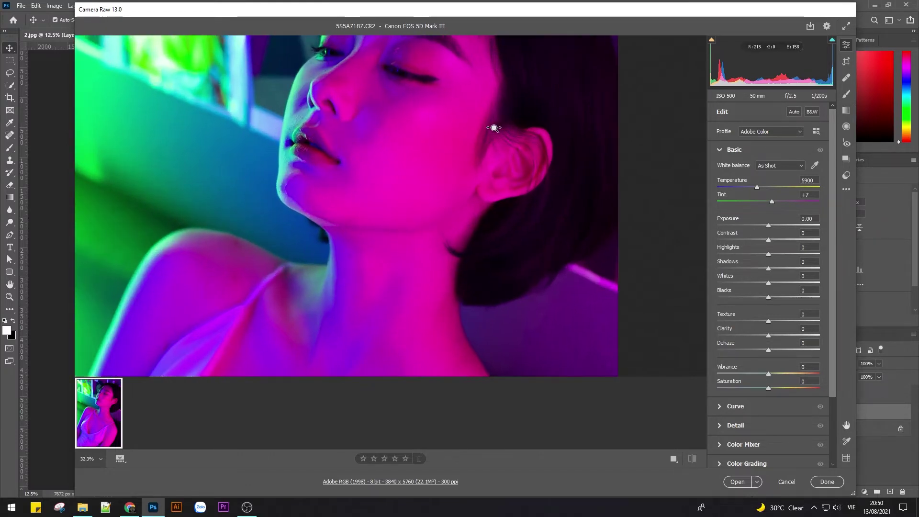
pyautogui.scroll(1, 431, 146)
pyautogui.scroll(-4, 450, 153)
pyautogui.scroll(2, 443, 163)
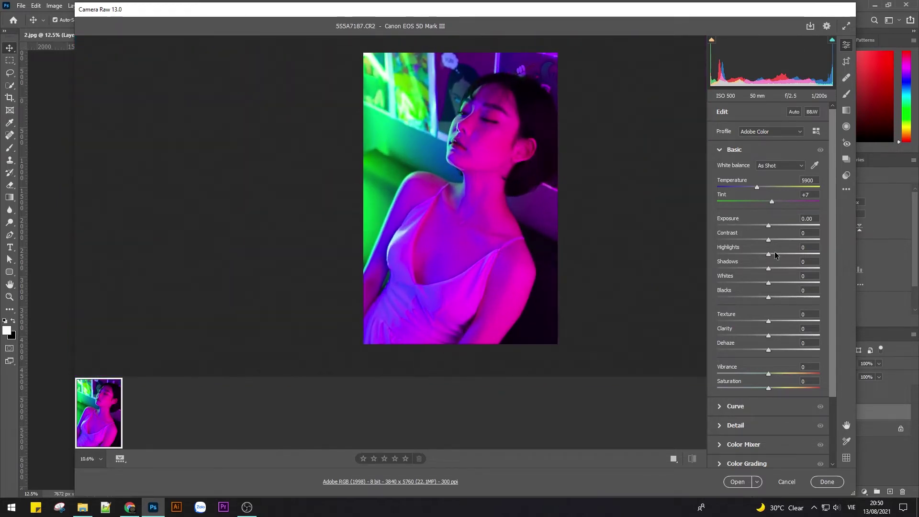
pyautogui.scroll(1, 550, 150)
pyautogui.scroll(2, 574, 144)
pyautogui.scroll(-4, 573, 168)
pyautogui.scroll(2, 573, 164)
pyautogui.scroll(-1, 562, 164)
pyautogui.scroll(-1, 534, 162)
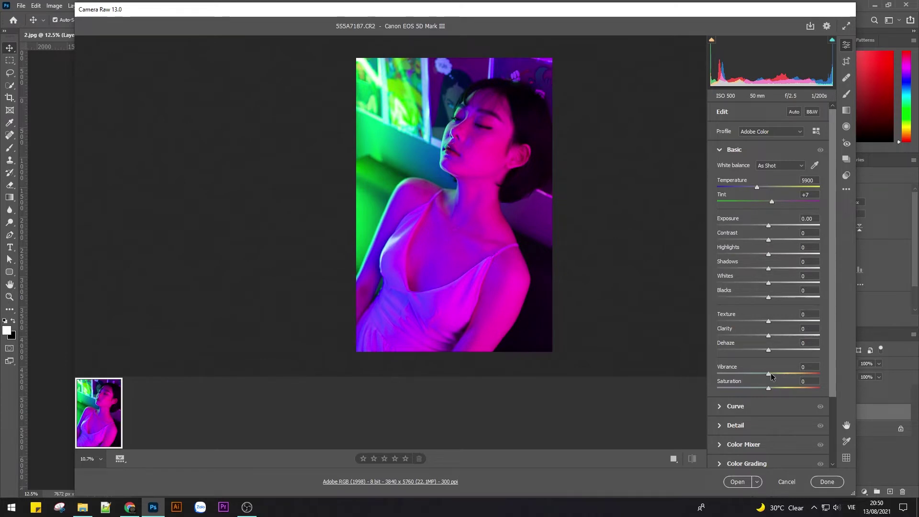
# - Lower Vibrance to -40 to mute the neon magenta
pyautogui.moveTo(768, 376); pyautogui.dragTo(750, 374)
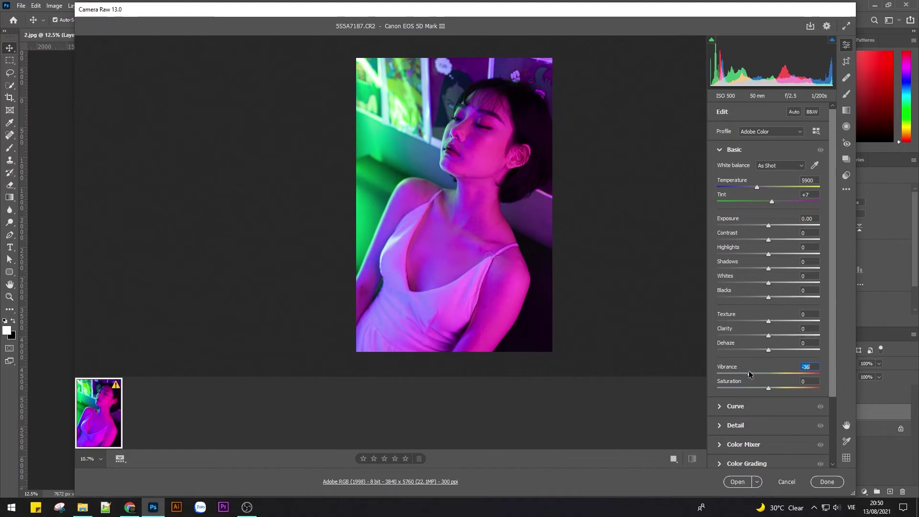
pyautogui.moveTo(751, 374); pyautogui.dragTo(753, 376)
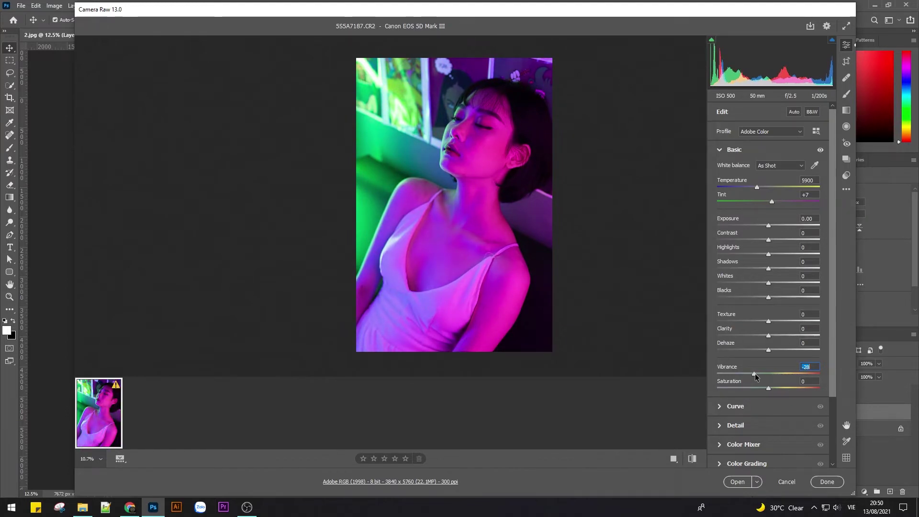
pyautogui.moveTo(753, 373); pyautogui.dragTo(753, 373)
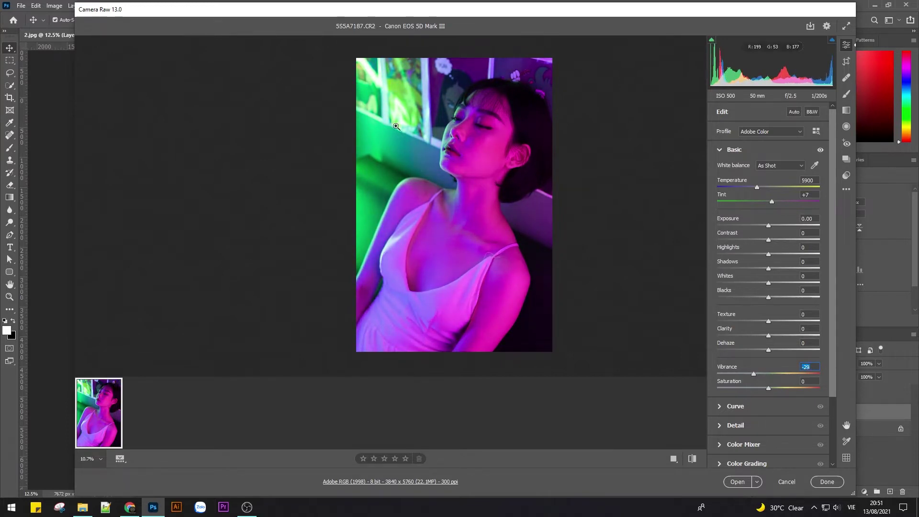
pyautogui.moveTo(753, 372); pyautogui.dragTo(749, 374)
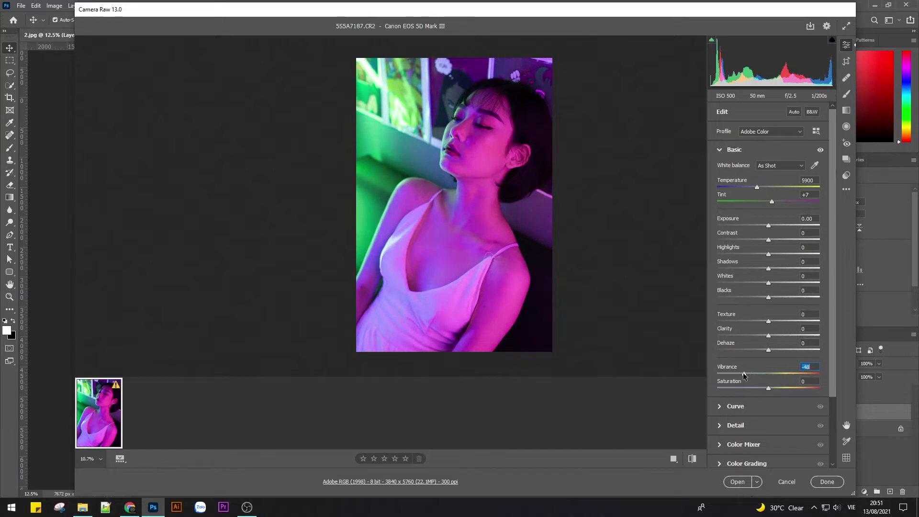
pyautogui.moveTo(749, 374); pyautogui.dragTo(747, 374)
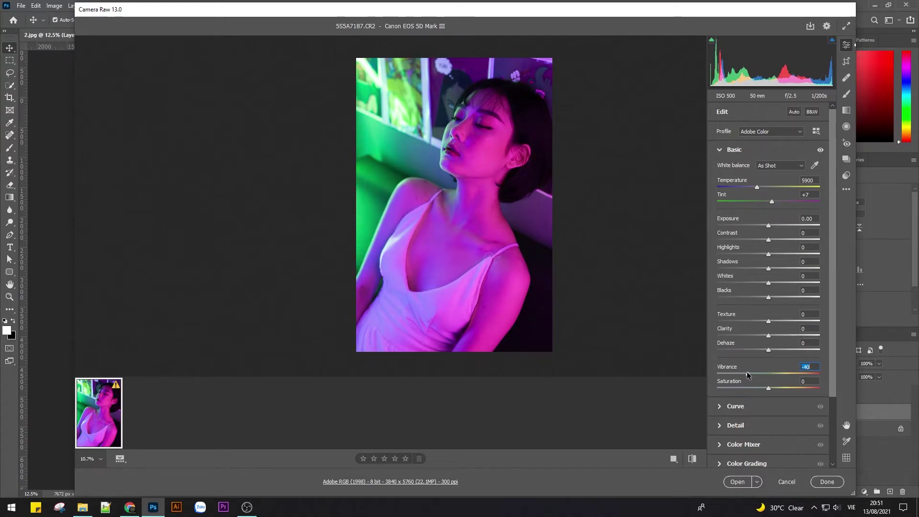
# - Reduce HSL saturation for Blues, Purples (-31) and Magentas (-24) in the Color Mixer
pyautogui.click(722, 151)
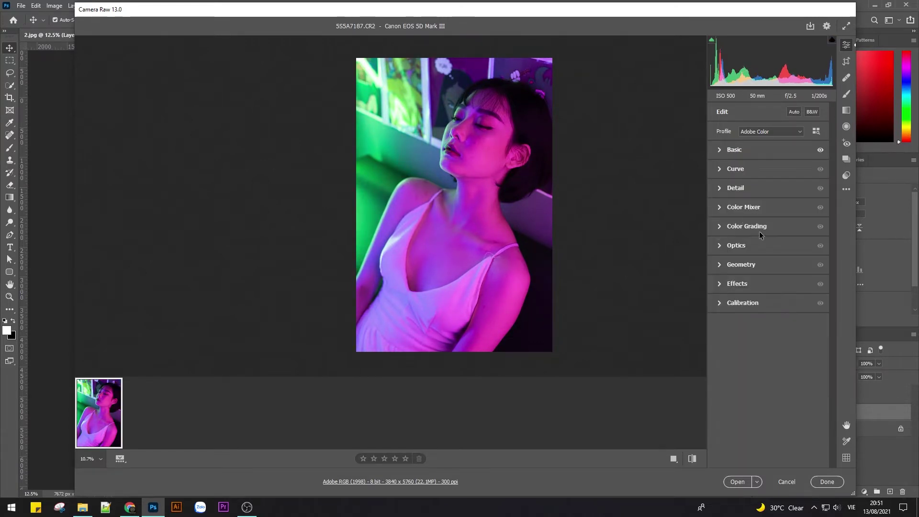
pyautogui.click(743, 206)
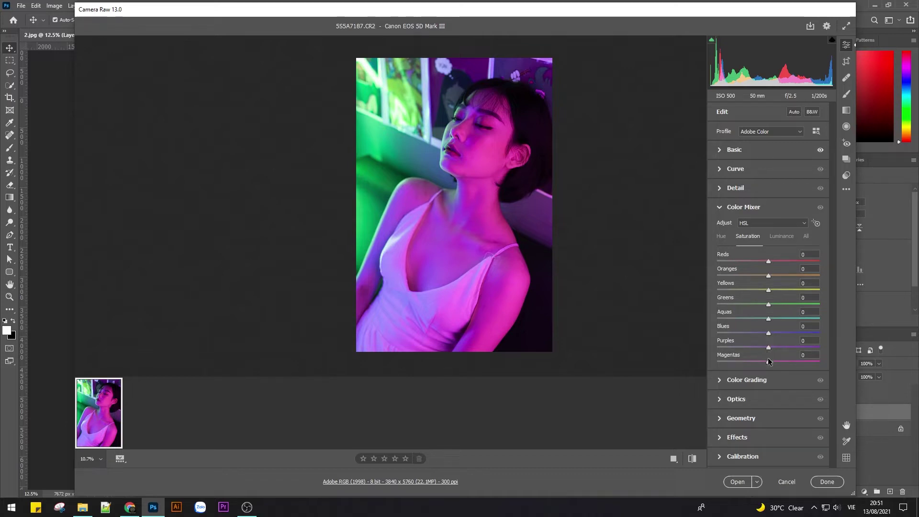
pyautogui.moveTo(768, 333)
pyautogui.mouseDown()
pyautogui.moveTo(751, 333)
pyautogui.moveTo(754, 362)
pyautogui.moveTo(744, 334)
pyautogui.mouseUp()
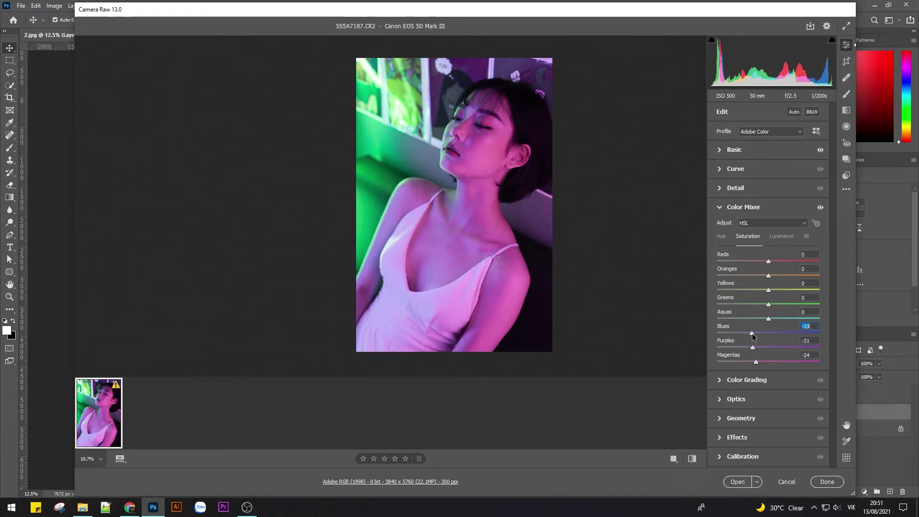
pyautogui.click(719, 207)
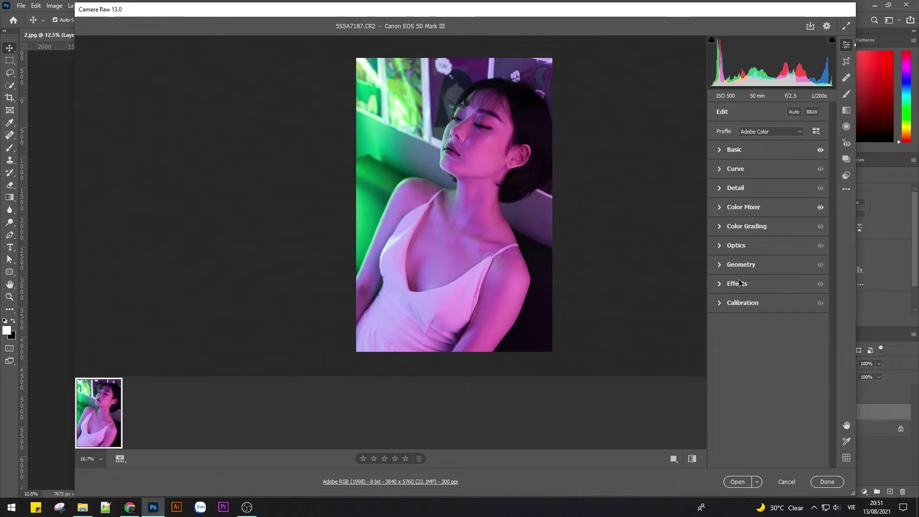
pyautogui.click(735, 303)
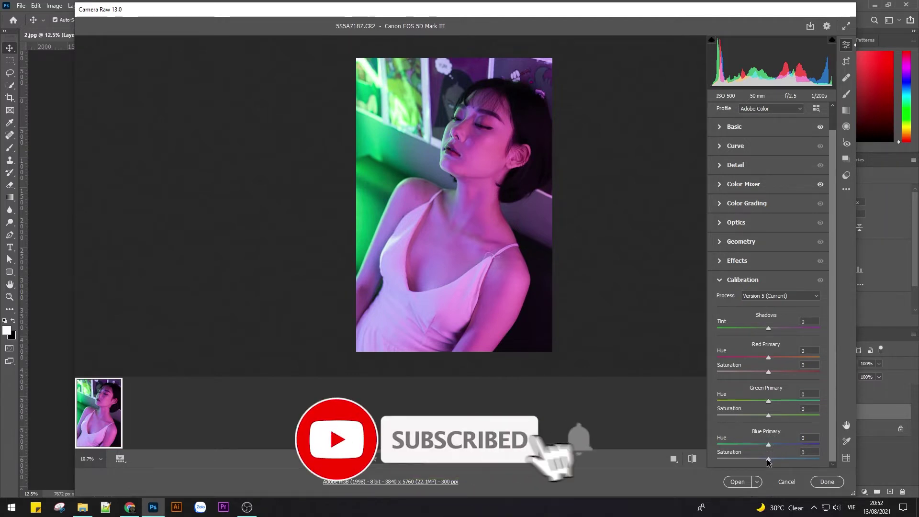
# - Set the Blue Primary to saturation -35 and hue -13, zooming in to check skin
pyautogui.moveTo(767, 460); pyautogui.dragTo(748, 460)
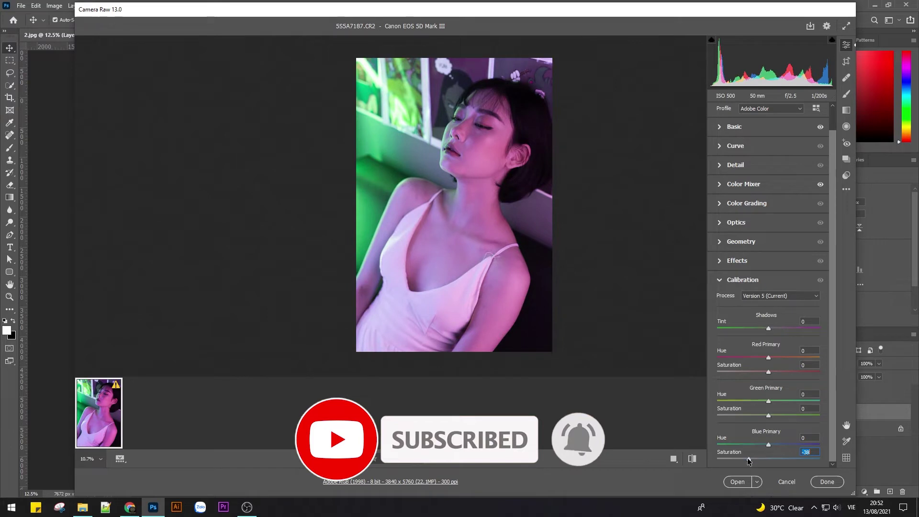
pyautogui.click(535, 143)
pyautogui.scroll(3, 527, 138)
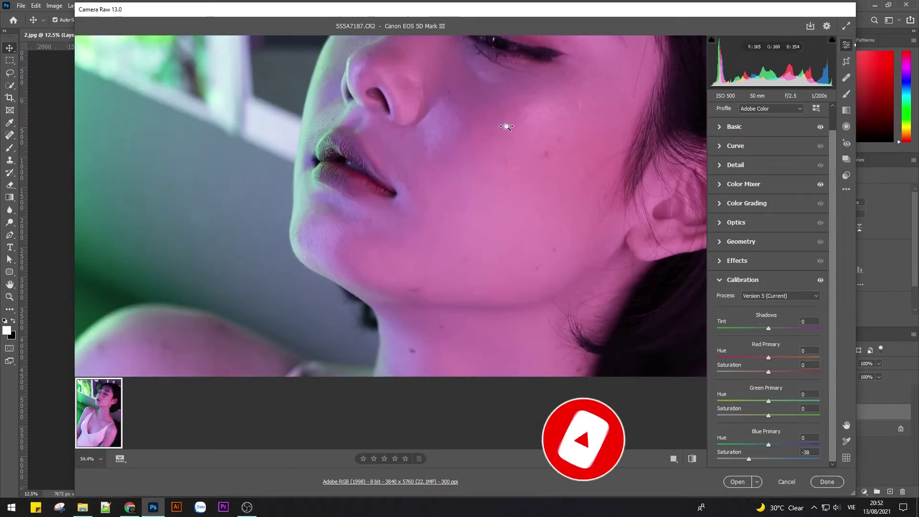
pyautogui.moveTo(750, 460); pyautogui.dragTo(763, 445)
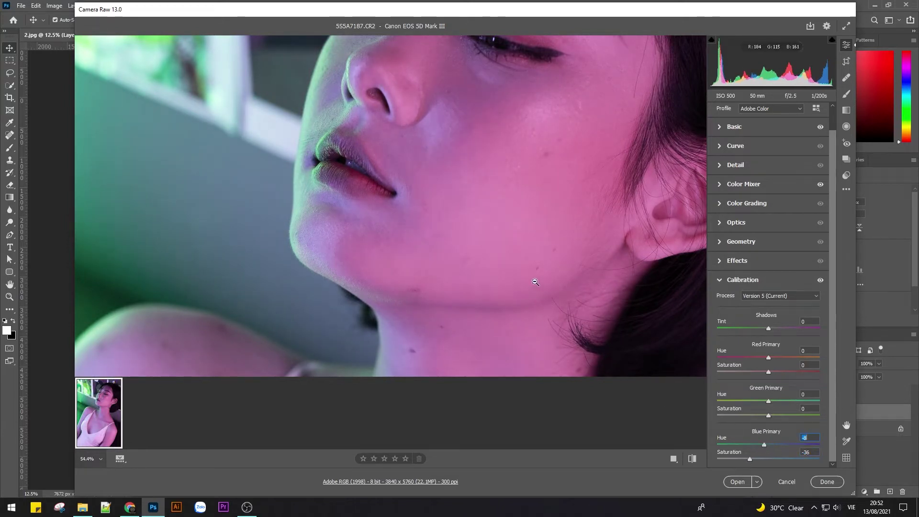
pyautogui.scroll(-3, 535, 283)
pyautogui.moveTo(750, 459)
pyautogui.mouseDown()
pyautogui.moveTo(771, 401)
pyautogui.moveTo(784, 400)
pyautogui.mouseUp()
pyautogui.scroll(2, 564, 222)
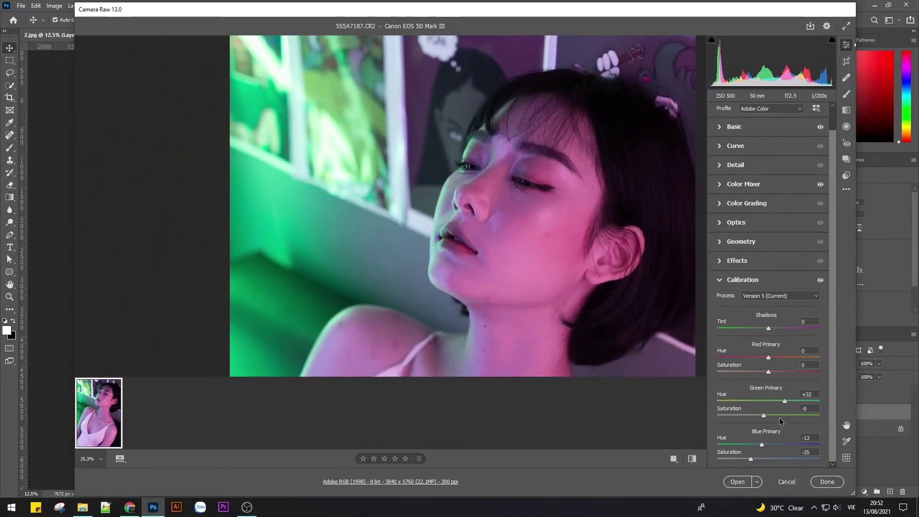
# - Shift Red Primary hue to +34 and Green Primary hue to +31
pyautogui.moveTo(785, 402); pyautogui.dragTo(784, 402)
pyautogui.moveTo(768, 357); pyautogui.dragTo(788, 355)
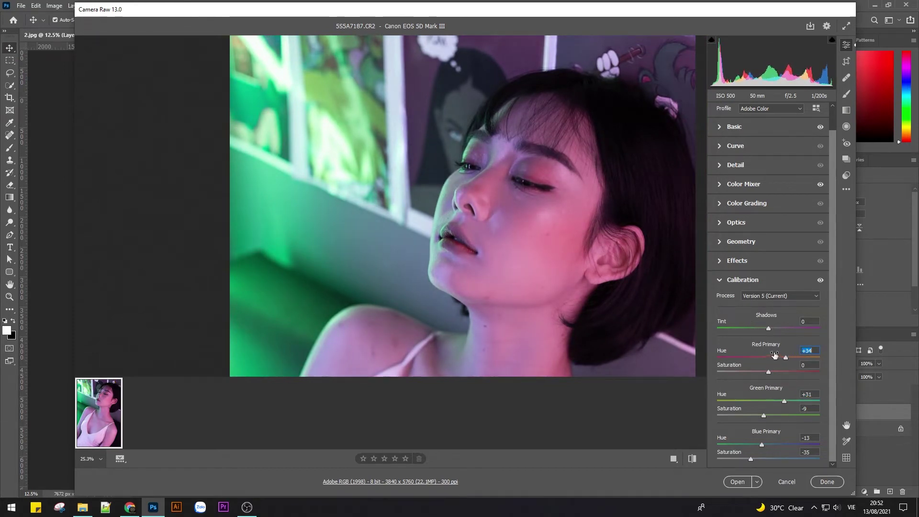
pyautogui.hotkey('ctrl', '-')
pyautogui.hotkey('ctrl', '+')
pyautogui.hotkey('ctrl', '-')
pyautogui.moveTo(768, 372); pyautogui.dragTo(767, 372)
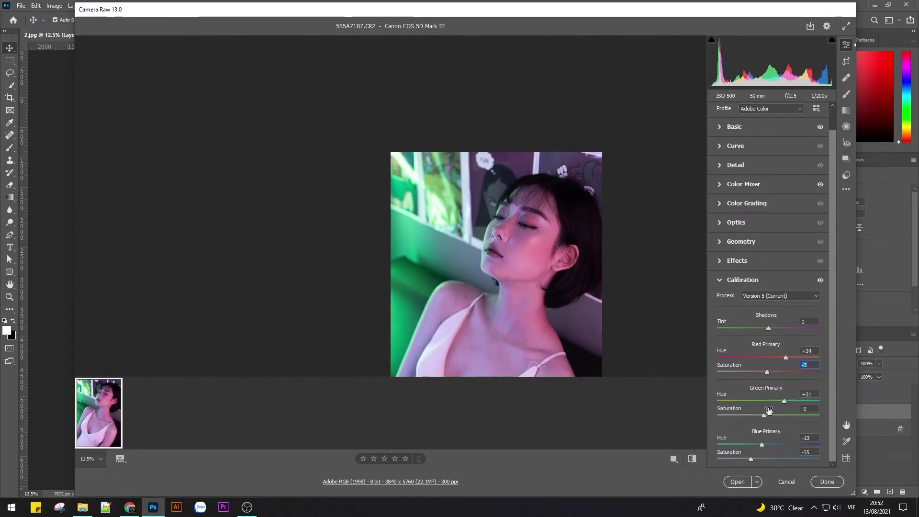
pyautogui.moveTo(765, 414); pyautogui.dragTo(767, 414)
# - Zoom out to review the portrait and lower the Red Primary saturation slightly
pyautogui.hotkey('ctrl', '-')
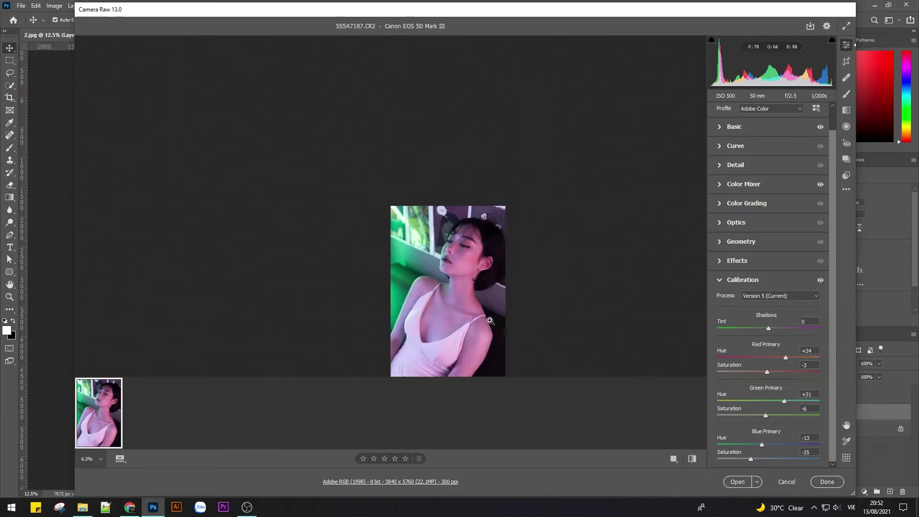
pyautogui.scroll(1, 493, 320)
pyautogui.scroll(2, 479, 215)
pyautogui.scroll(1, 476, 200)
pyautogui.scroll(2, 471, 188)
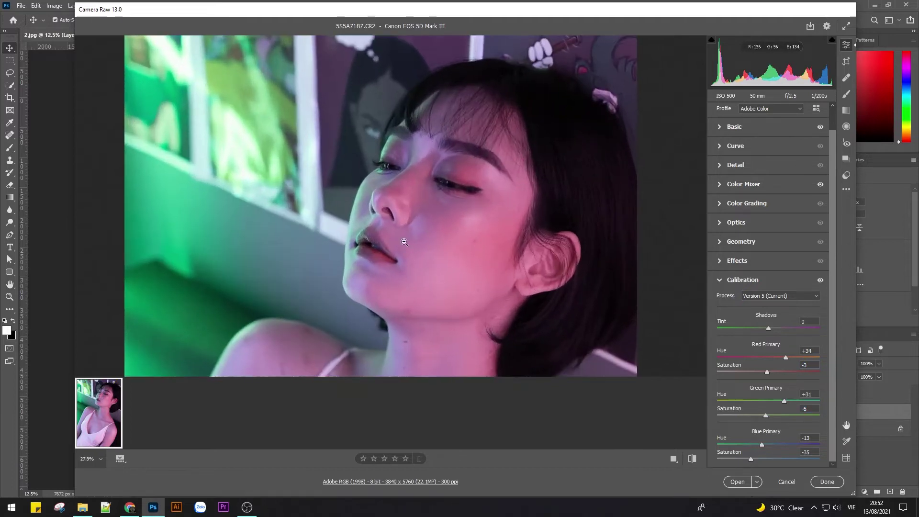
pyautogui.scroll(2, 471, 188)
pyautogui.scroll(-3, 498, 272)
pyautogui.scroll(2, 543, 292)
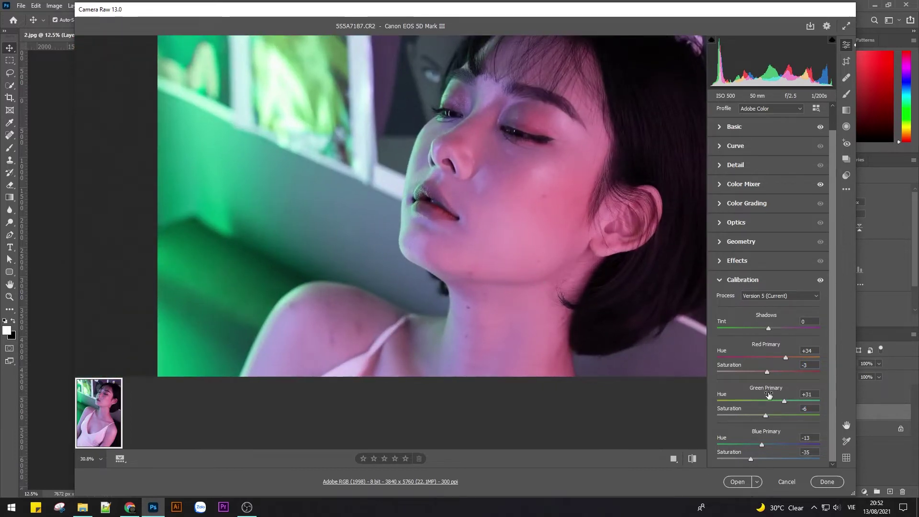
pyautogui.scroll(-3, 486, 210)
pyautogui.scroll(1, 486, 211)
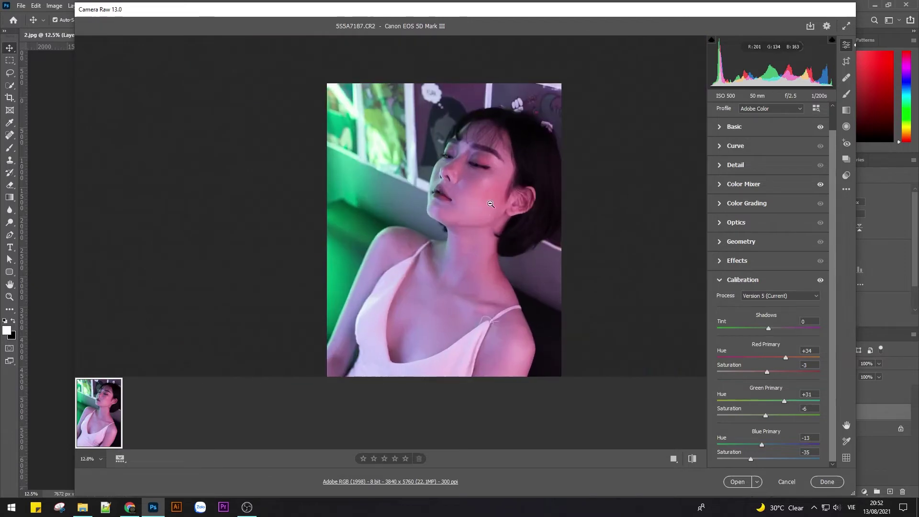
pyautogui.scroll(2, 487, 211)
pyautogui.scroll(2, 531, 181)
pyautogui.scroll(-3, 517, 199)
pyautogui.scroll(1, 542, 175)
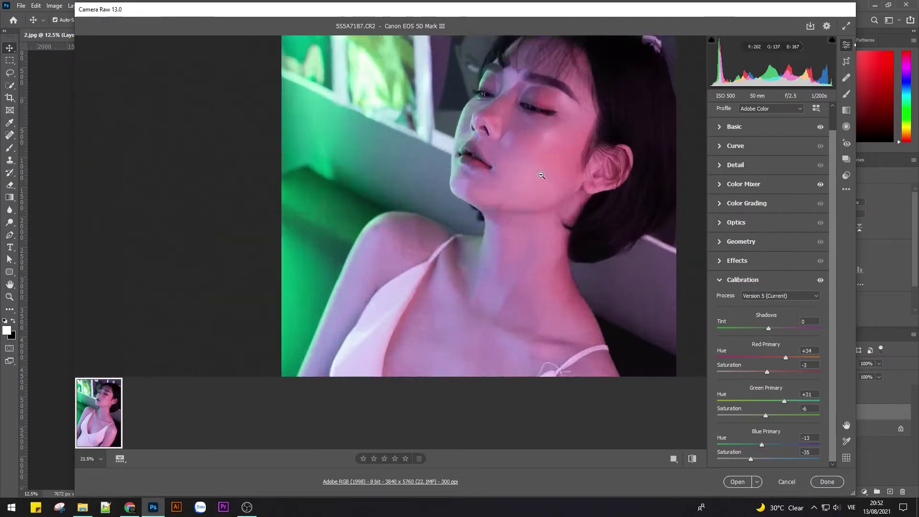
pyautogui.scroll(-2, 541, 175)
pyautogui.moveTo(766, 371); pyautogui.dragTo(762, 371)
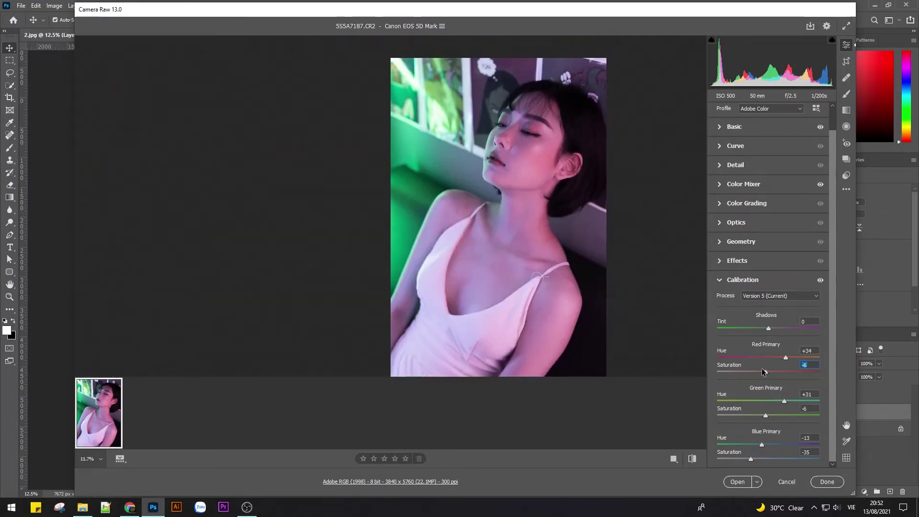
# - Collapse Calibration and reveal the Basic sliders (temperature 5900, tint +7, vibrance -40)
pyautogui.click(721, 281)
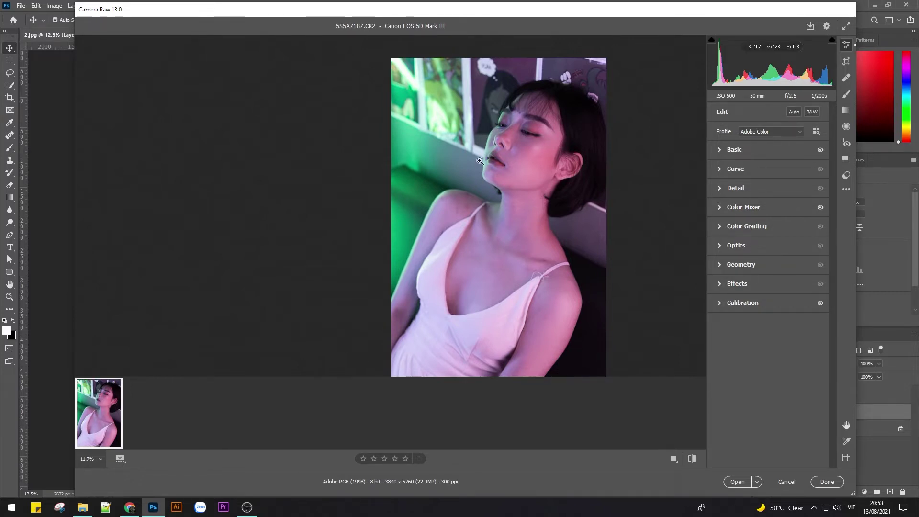
pyautogui.scroll(3, 566, 167)
pyautogui.scroll(-2, 421, 161)
pyautogui.scroll(-3, 465, 190)
pyautogui.scroll(5, 465, 190)
pyautogui.scroll(-5, 537, 160)
pyautogui.scroll(2, 542, 120)
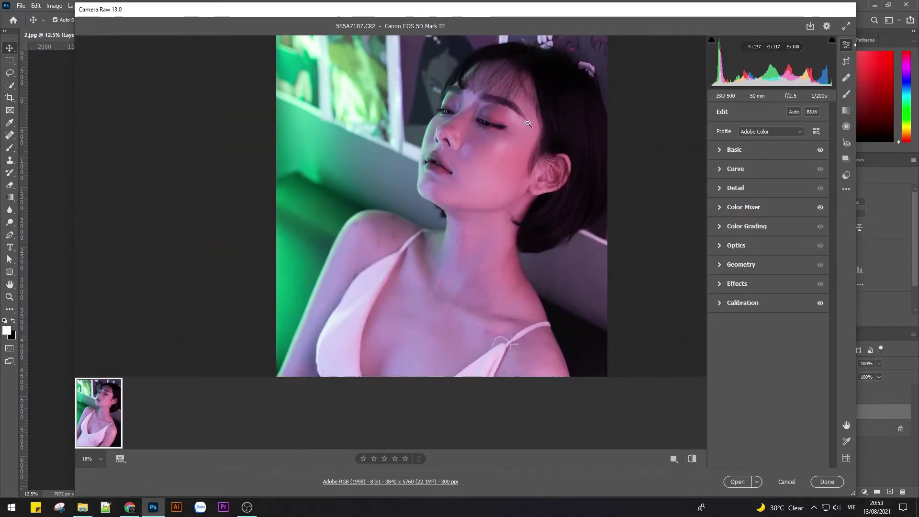
pyautogui.scroll(2, 507, 232)
pyautogui.scroll(-3, 484, 234)
pyautogui.scroll(3, 467, 147)
pyautogui.scroll(2, 499, 149)
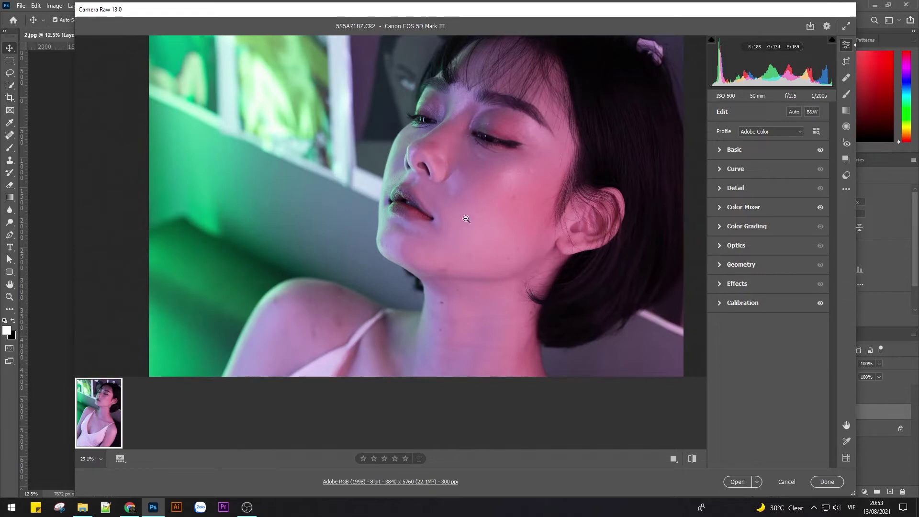
pyautogui.scroll(-3, 468, 214)
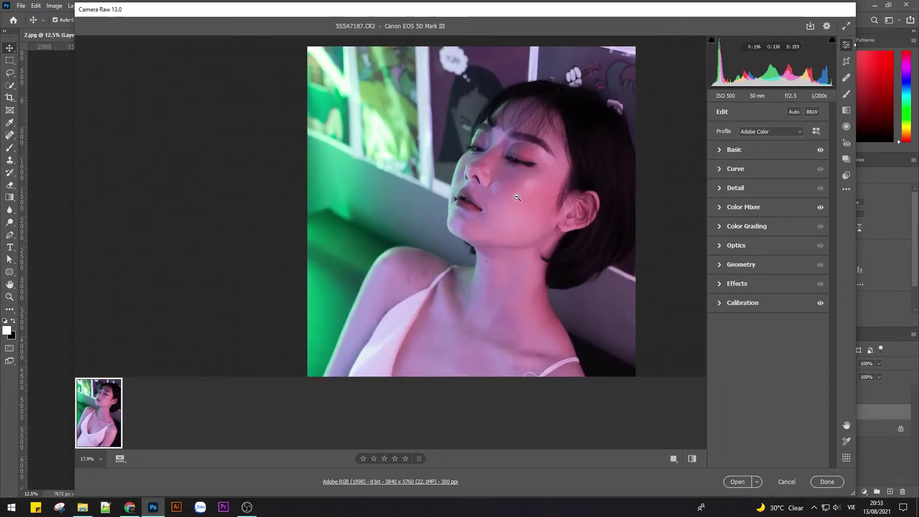
pyautogui.scroll(2, 525, 216)
pyautogui.scroll(-3, 526, 215)
pyautogui.scroll(2, 528, 216)
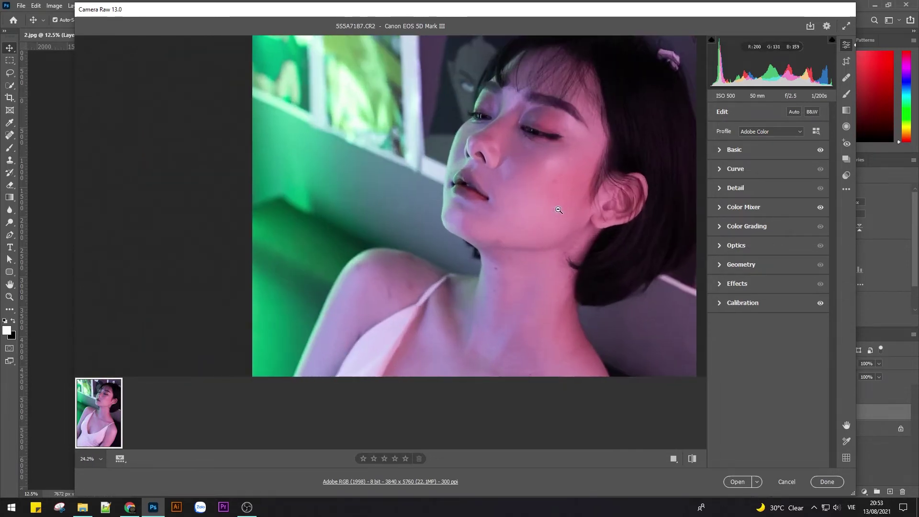
pyautogui.scroll(-3, 533, 215)
pyautogui.scroll(1, 535, 217)
pyautogui.click(720, 150)
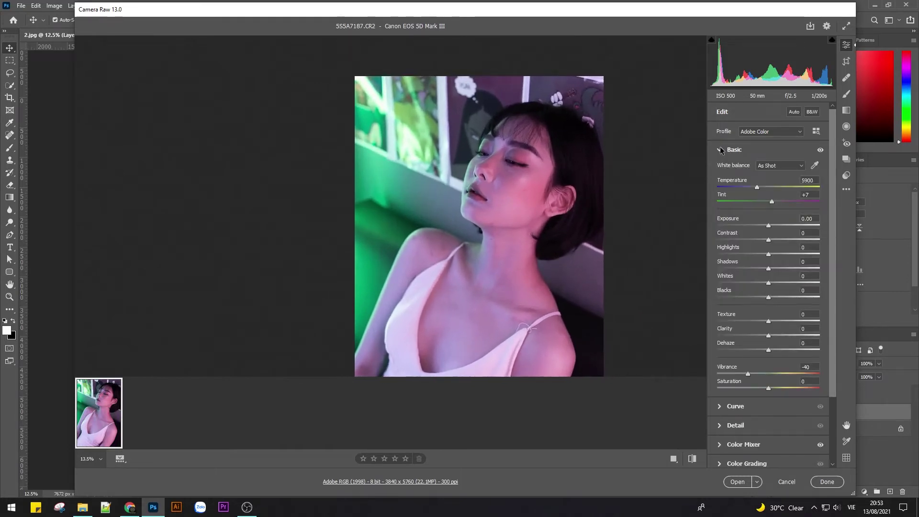
# - Set Exposure to +0.50, Temperature to 8200 and Tint to -54
pyautogui.moveTo(770, 224); pyautogui.dragTo(774, 224)
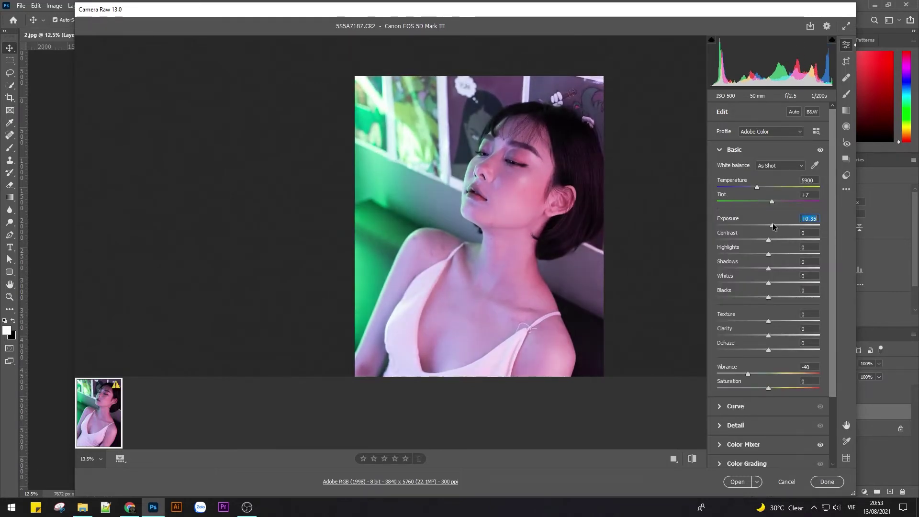
pyautogui.moveTo(774, 223); pyautogui.dragTo(772, 224)
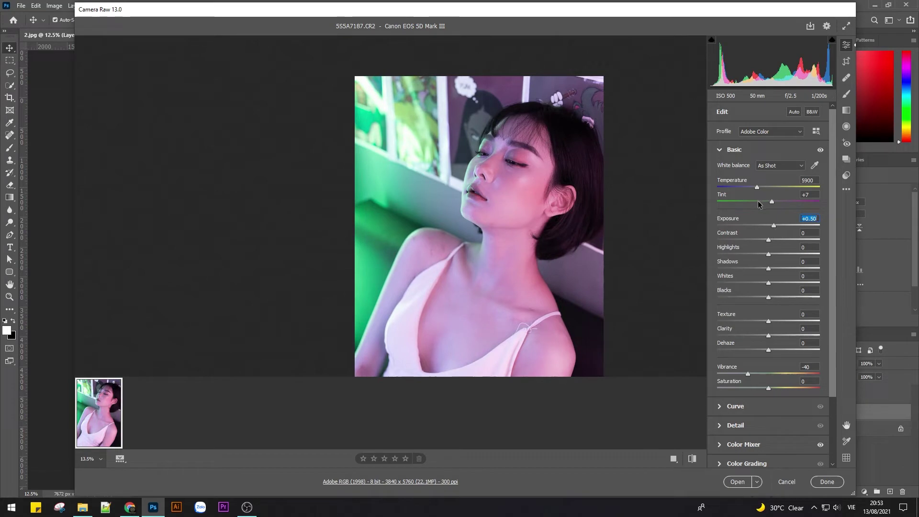
pyautogui.moveTo(758, 188)
pyautogui.mouseDown()
pyautogui.moveTo(782, 188)
pyautogui.moveTo(743, 202)
pyautogui.mouseUp()
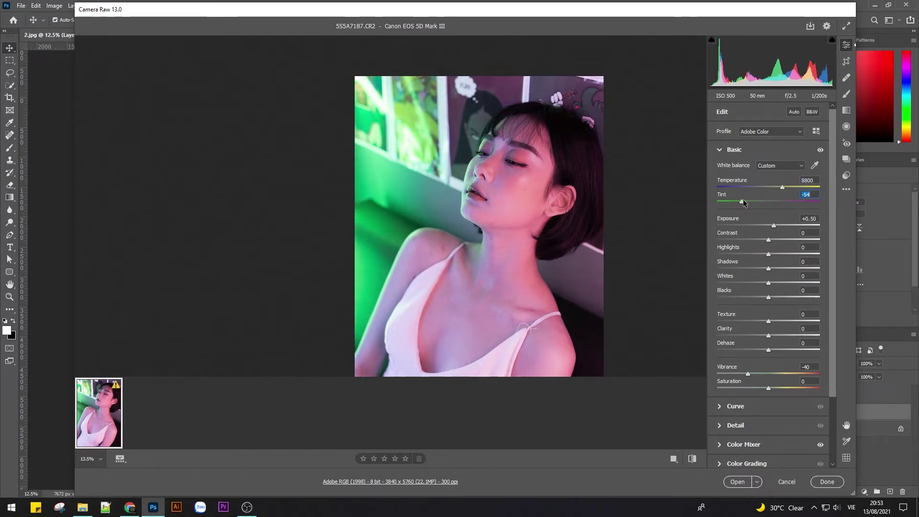
pyautogui.hotkey('ctrl', '0')
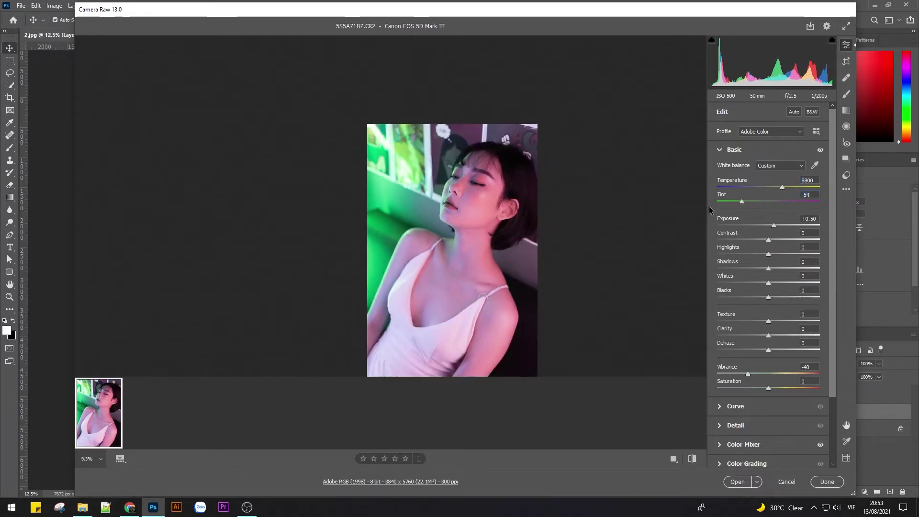
pyautogui.moveTo(474, 217); pyautogui.dragTo(481, 210)
pyautogui.moveTo(785, 188); pyautogui.dragTo(781, 189)
pyautogui.keyDown('alt'); pyautogui.click(492, 264); pyautogui.keyUp('alt')
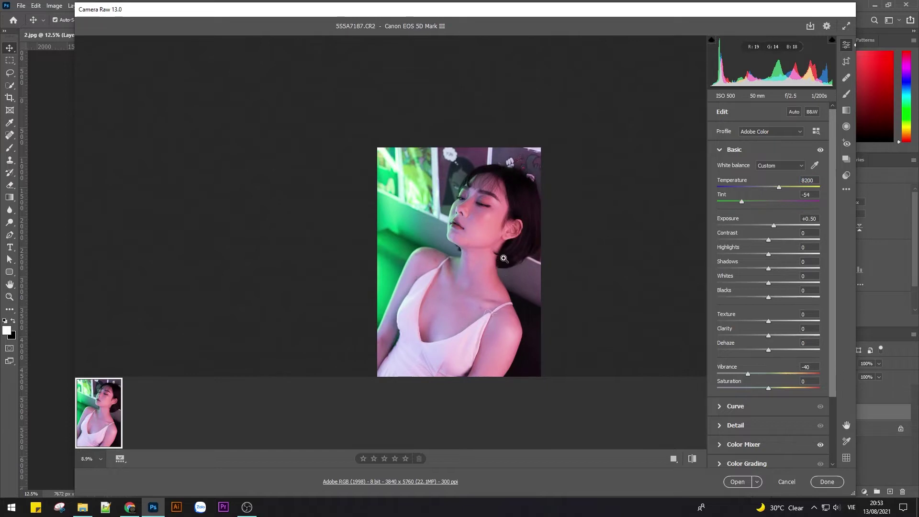
pyautogui.click(504, 257)
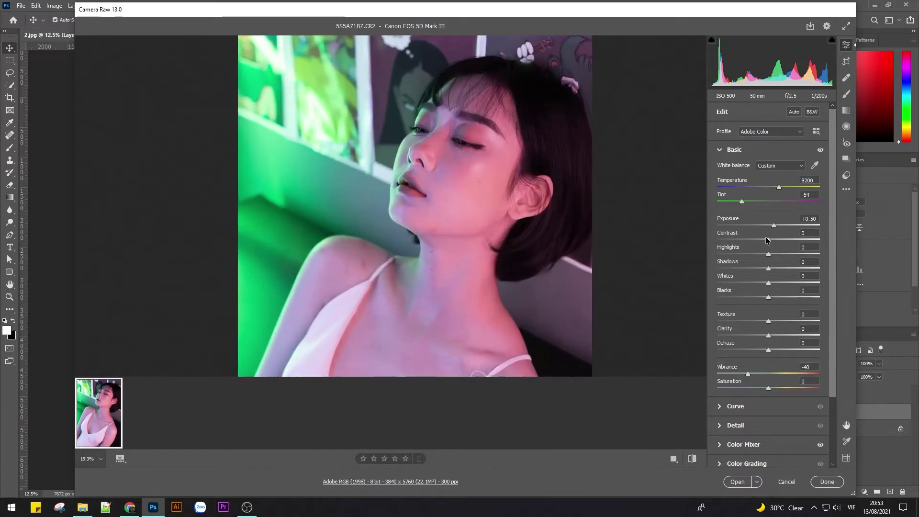
# - Set Contrast +7, Highlights -24, Shadows -10, Whites +21 and Blacks -4
pyautogui.moveTo(765, 240); pyautogui.dragTo(751, 254)
pyautogui.keyDown('alt'); pyautogui.click(532, 309); pyautogui.keyUp('alt')
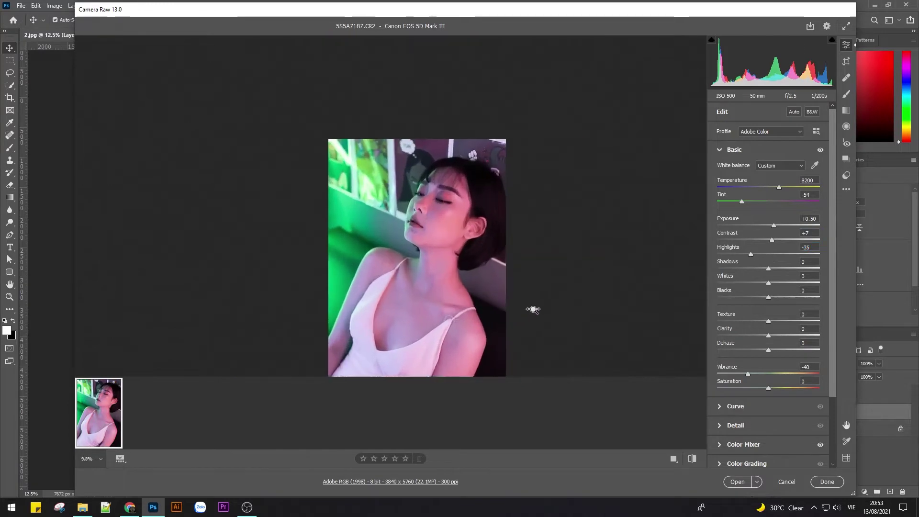
pyautogui.moveTo(750, 254); pyautogui.dragTo(763, 269)
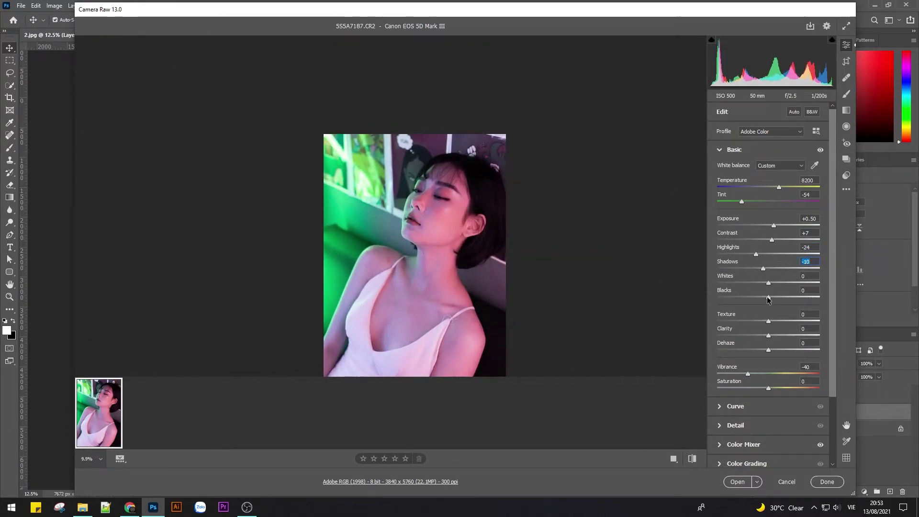
pyautogui.moveTo(768, 297)
pyautogui.mouseDown()
pyautogui.moveTo(769, 283)
pyautogui.moveTo(781, 283)
pyautogui.mouseUp()
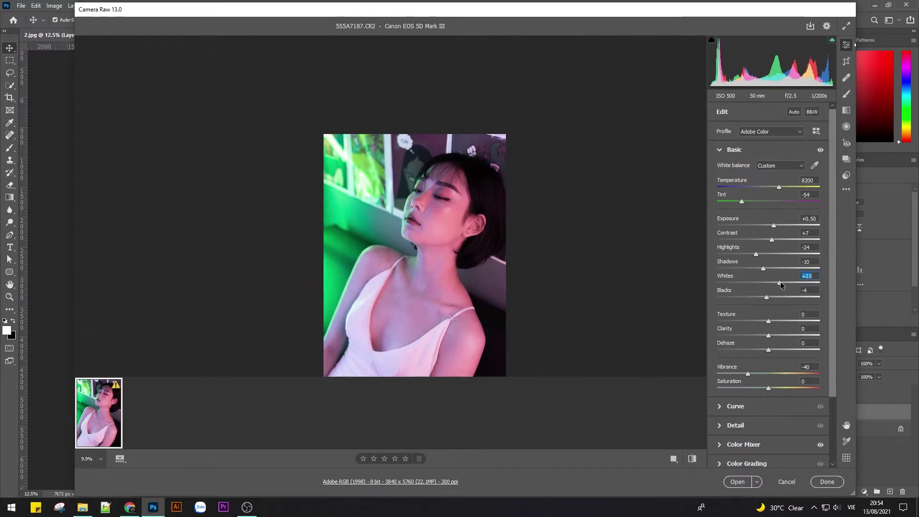
pyautogui.click(533, 262)
pyautogui.click(517, 226)
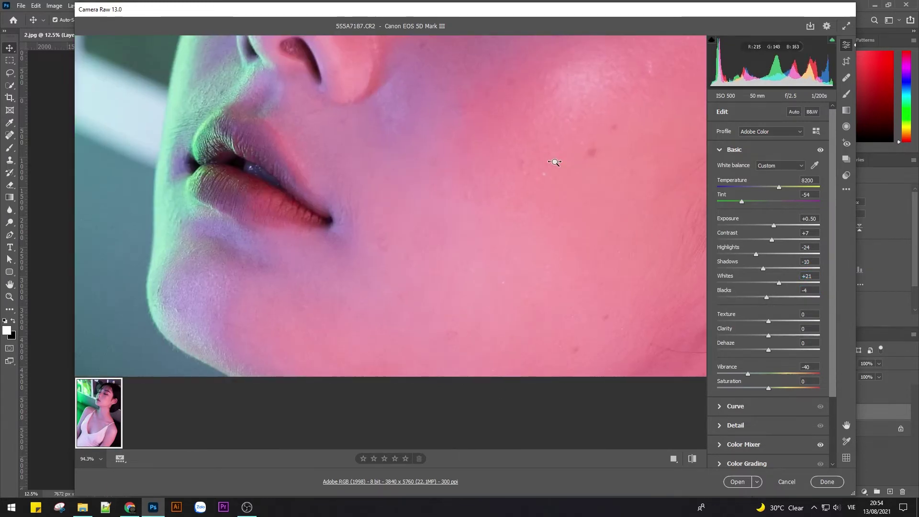
pyautogui.scroll(-5, 463, 180)
pyautogui.scroll(3, 536, 290)
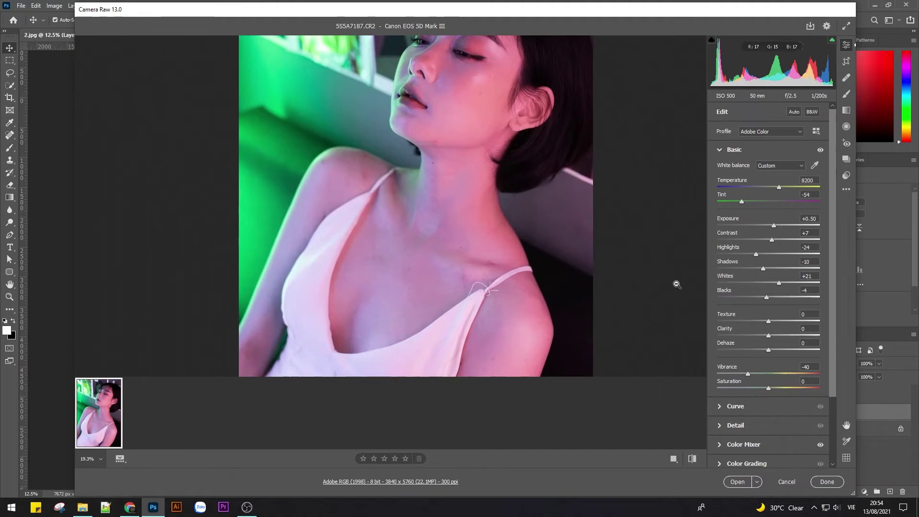
pyautogui.scroll(-1, 536, 290)
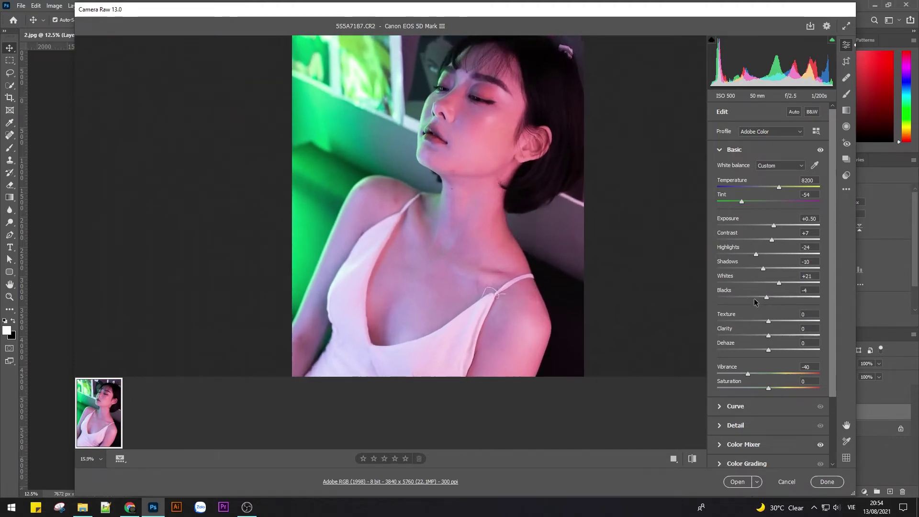
pyautogui.scroll(3, 502, 144)
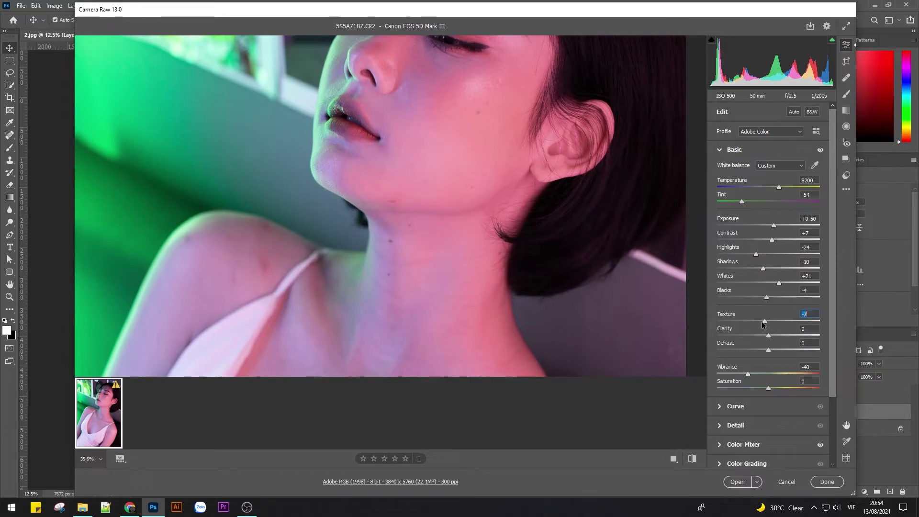
# - Soften the skin with Texture -13 and Clarity -6
pyautogui.moveTo(758, 324); pyautogui.dragTo(762, 336)
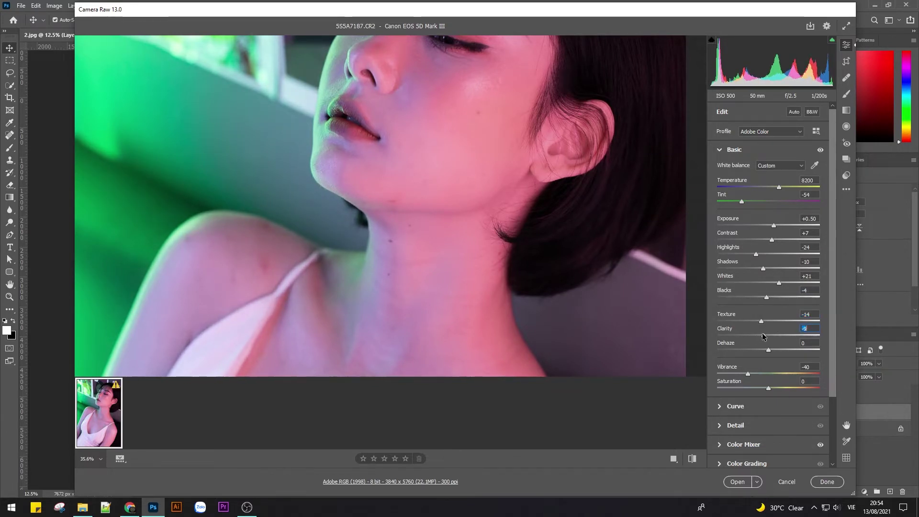
pyautogui.scroll(-3, 492, 158)
pyautogui.scroll(3, 502, 143)
pyautogui.scroll(-2, 527, 136)
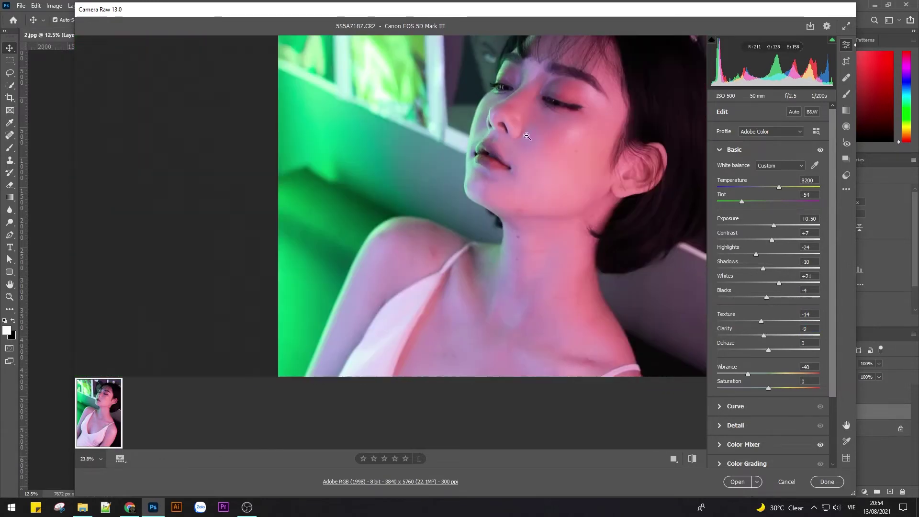
pyautogui.scroll(2, 527, 137)
pyautogui.scroll(2, 616, 130)
pyautogui.scroll(2, 558, 148)
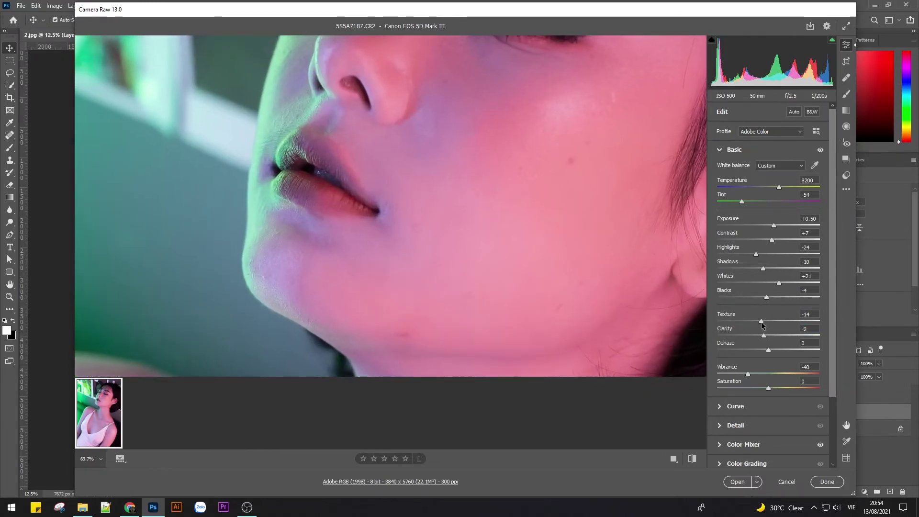
pyautogui.moveTo(768, 340); pyautogui.dragTo(762, 323)
pyautogui.scroll(-3, 436, 148)
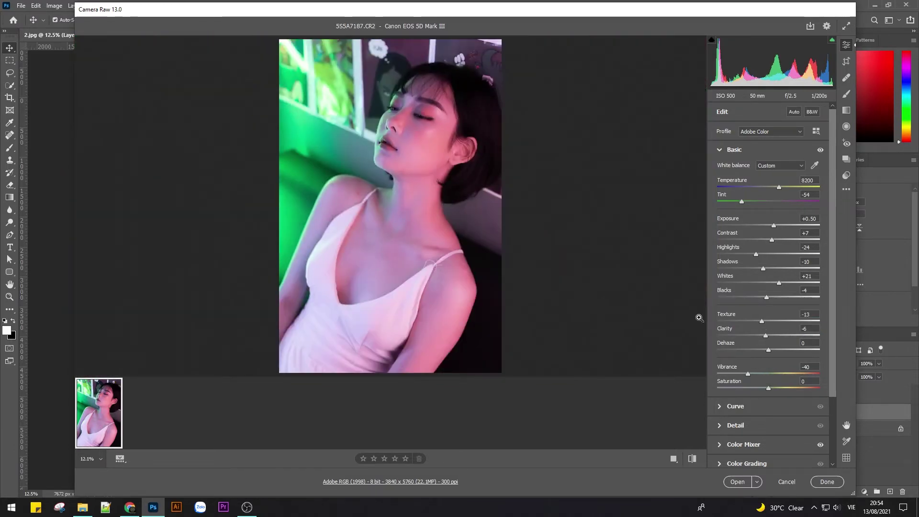
pyautogui.scroll(1, 436, 148)
pyautogui.scroll(1, 436, 148)
pyautogui.scroll(-2, 435, 148)
pyautogui.scroll(-1, 405, 187)
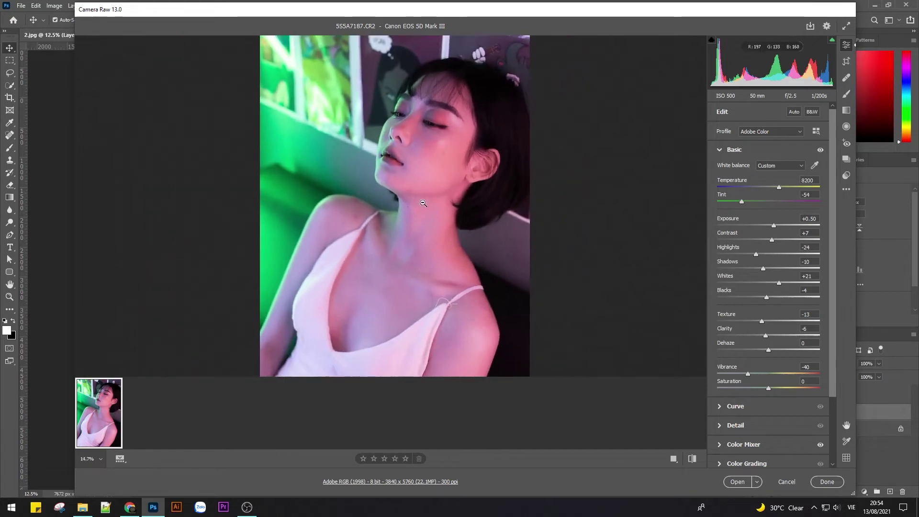
pyautogui.click(718, 150)
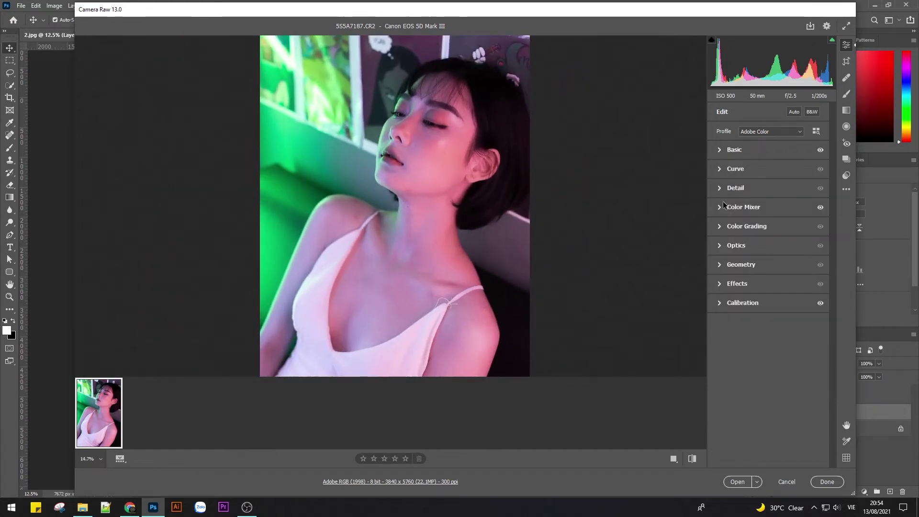
# - Tint the highlights green and the shadows magenta in Color Grading
pyautogui.click(719, 228)
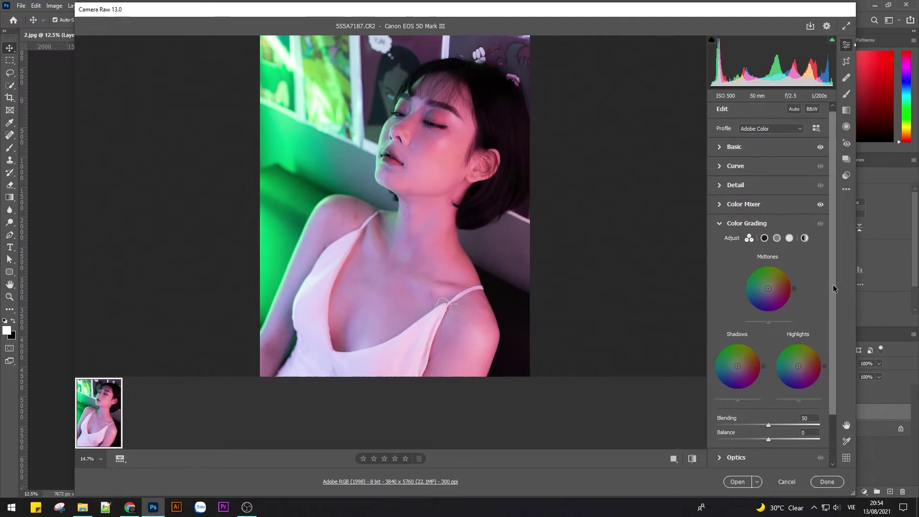
pyautogui.scroll(-1, 828, 311)
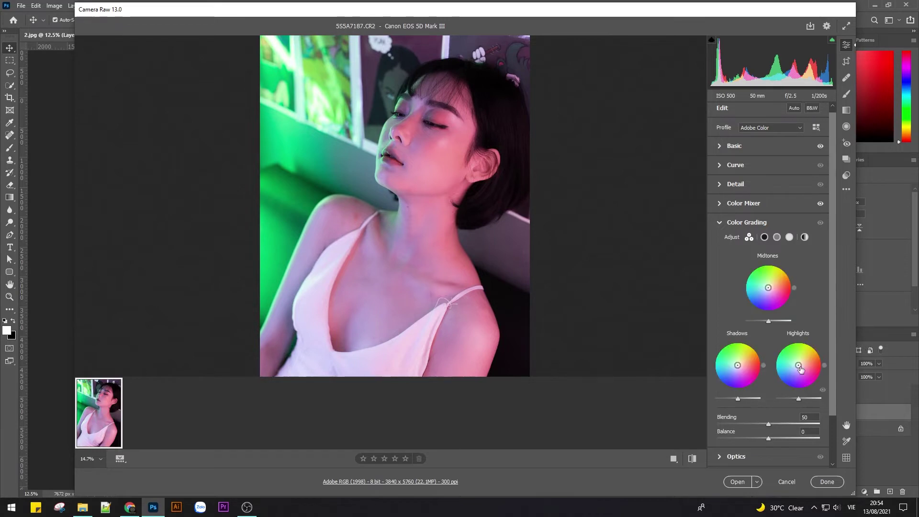
pyautogui.moveTo(797, 366)
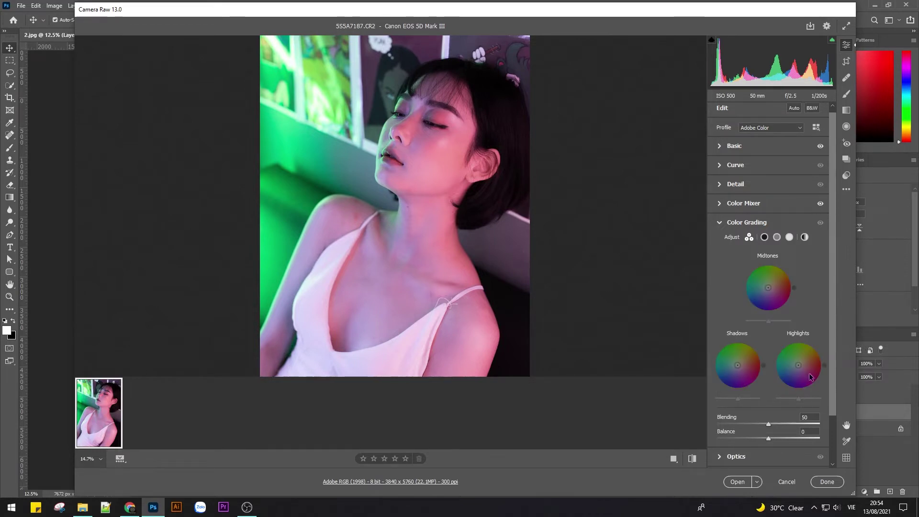
pyautogui.moveTo(798, 366); pyautogui.dragTo(788, 353)
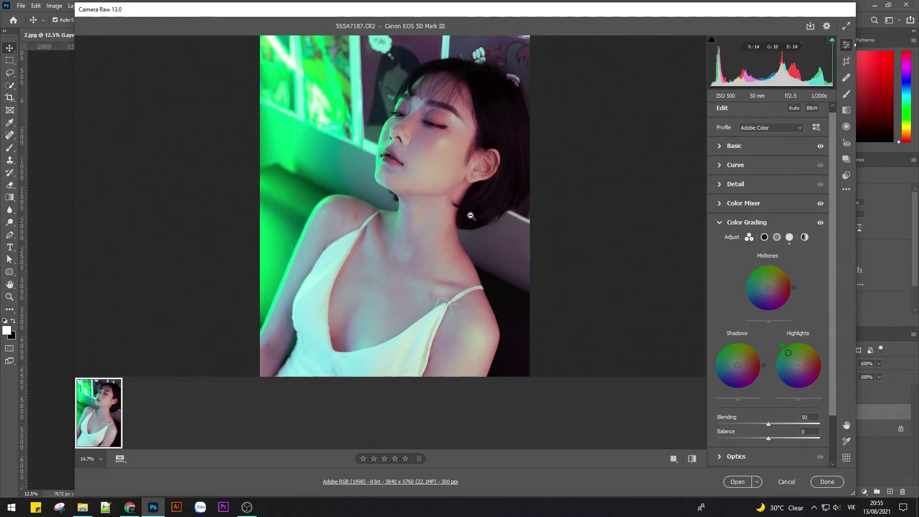
pyautogui.moveTo(738, 367); pyautogui.dragTo(738, 366)
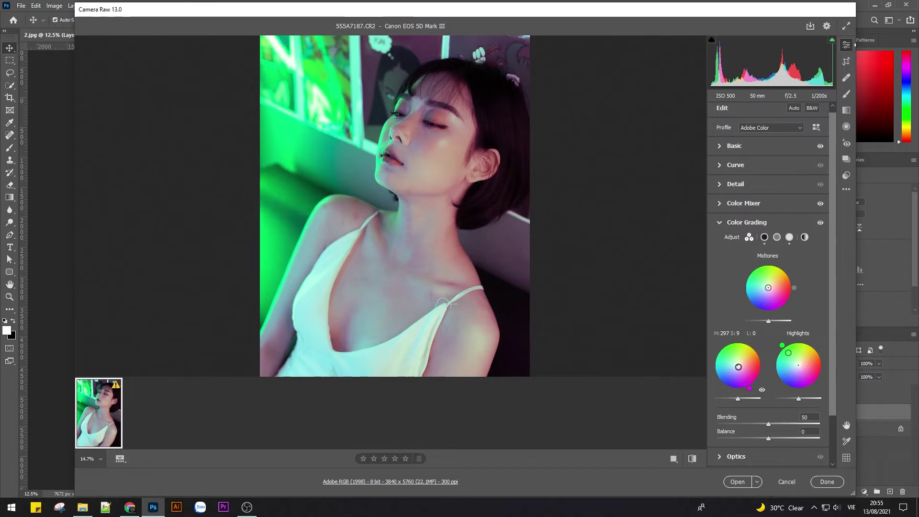
pyautogui.moveTo(750, 390); pyautogui.dragTo(754, 388)
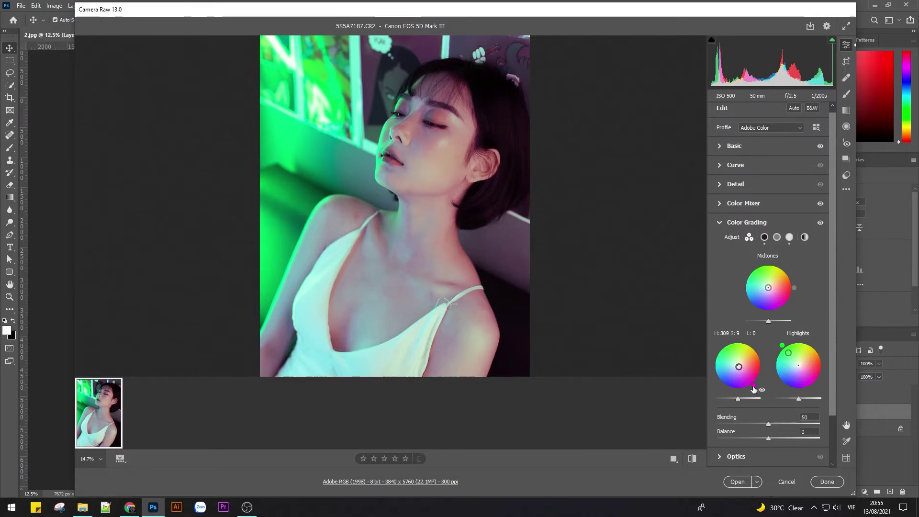
# - Set the Midtones wheel to hue 125, saturation 14 and zoom in to check the face
pyautogui.moveTo(768, 289); pyautogui.dragTo(764, 283)
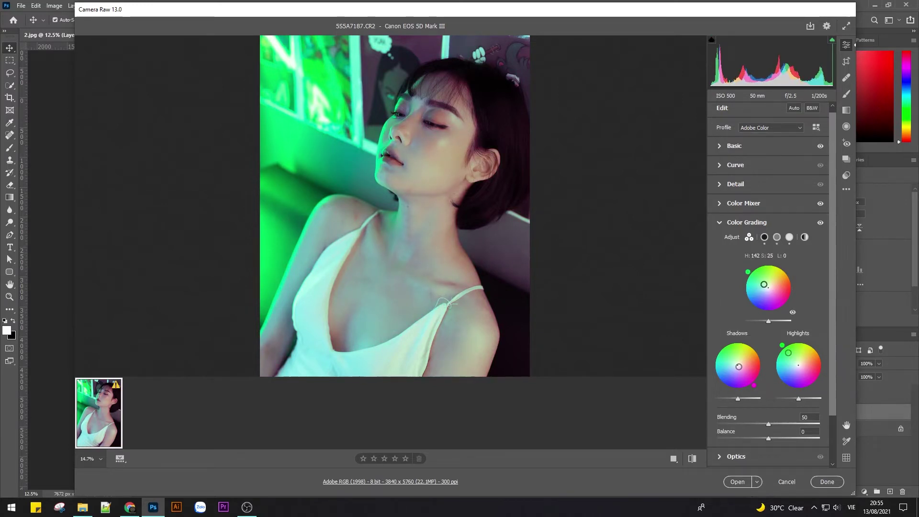
pyautogui.moveTo(765, 283); pyautogui.dragTo(766, 285)
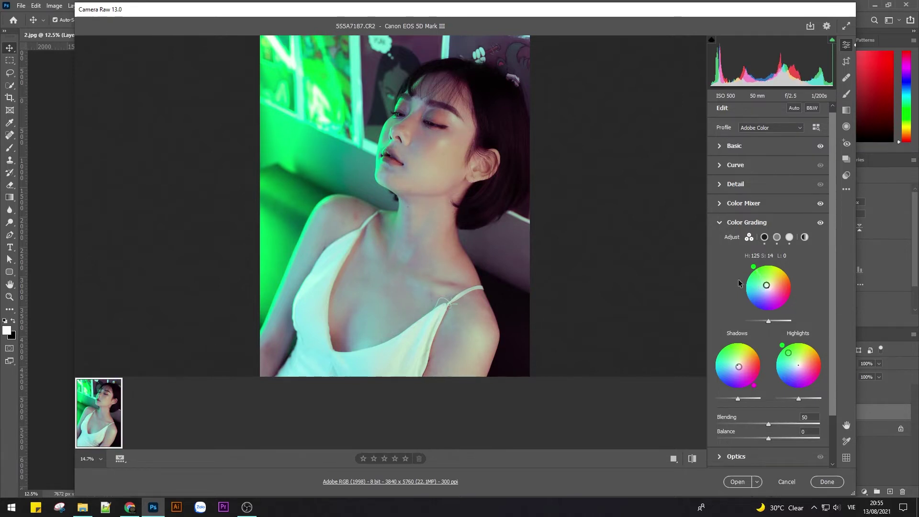
pyautogui.press('z')
pyautogui.moveTo(449, 159)
pyautogui.mouseDown()
pyautogui.moveTo(434, 167)
pyautogui.moveTo(524, 135)
pyautogui.mouseUp()
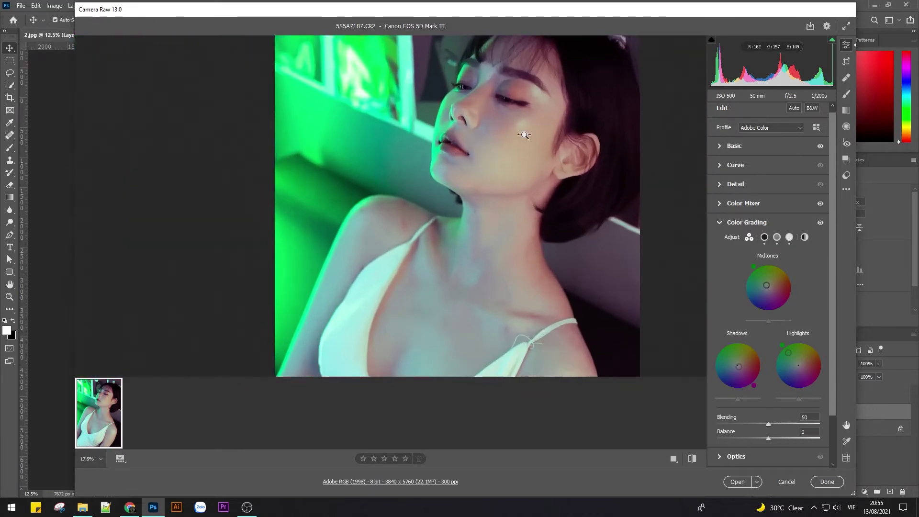
pyautogui.moveTo(524, 135); pyautogui.dragTo(521, 139)
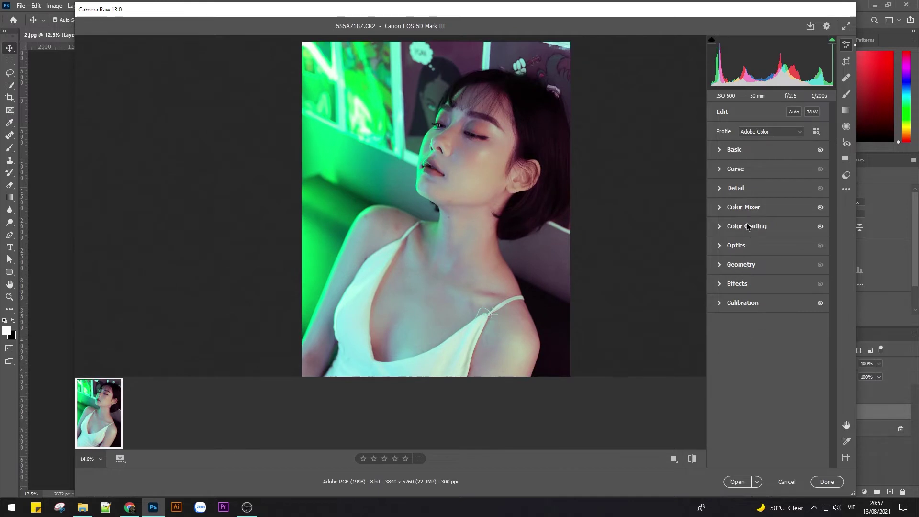
# - Add tone curve points near 93/106 and 156/174 to lift the midtones and upper tones
pyautogui.click(721, 170)
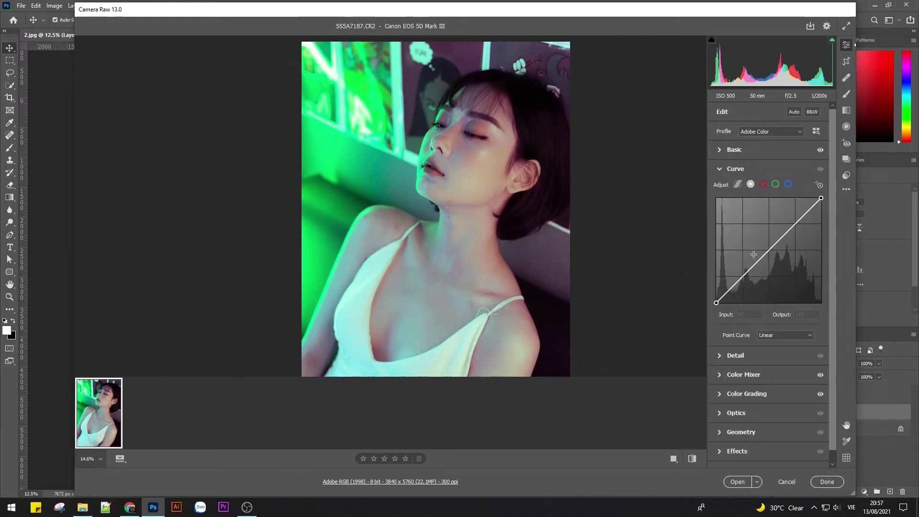
pyautogui.moveTo(758, 259); pyautogui.dragTo(757, 258)
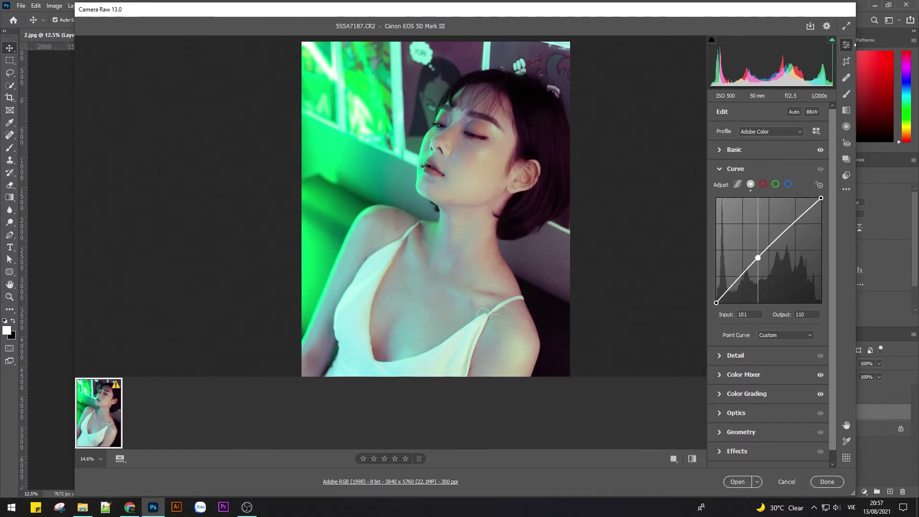
pyautogui.moveTo(758, 257); pyautogui.dragTo(755, 256)
pyautogui.click(780, 230)
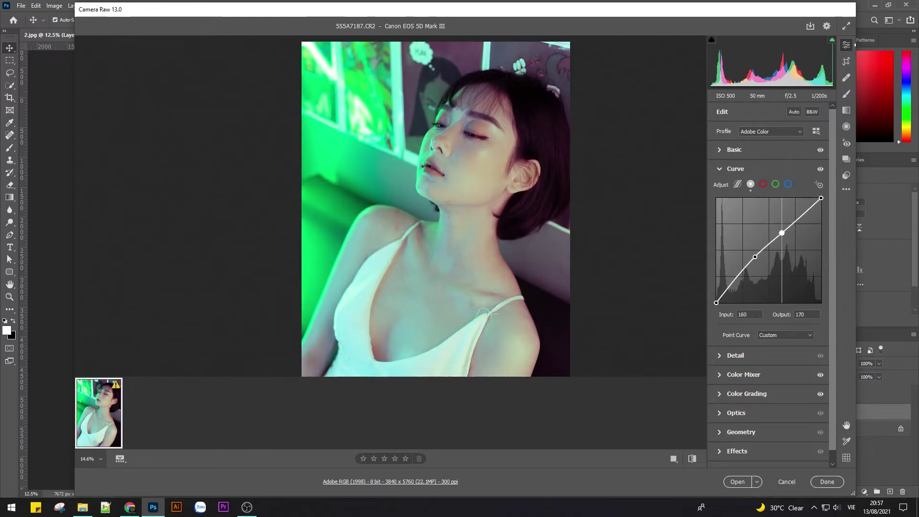
pyautogui.scroll(2, 427, 164)
pyautogui.scroll(-2, 531, 162)
pyautogui.scroll(-1, 532, 209)
pyautogui.scroll(1, 532, 210)
pyautogui.scroll(-2, 478, 201)
pyautogui.scroll(1, 478, 201)
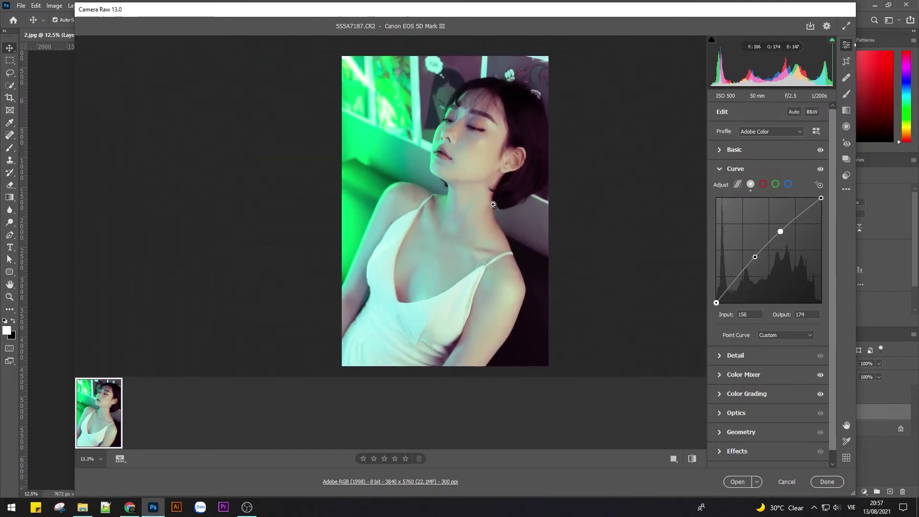
pyautogui.scroll(2, 500, 142)
pyautogui.click(754, 257)
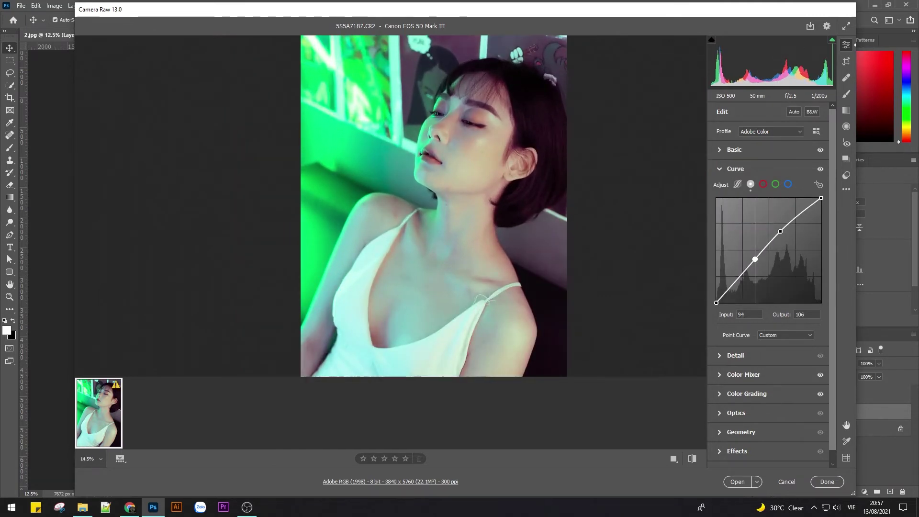
pyautogui.scroll(1, 513, 220)
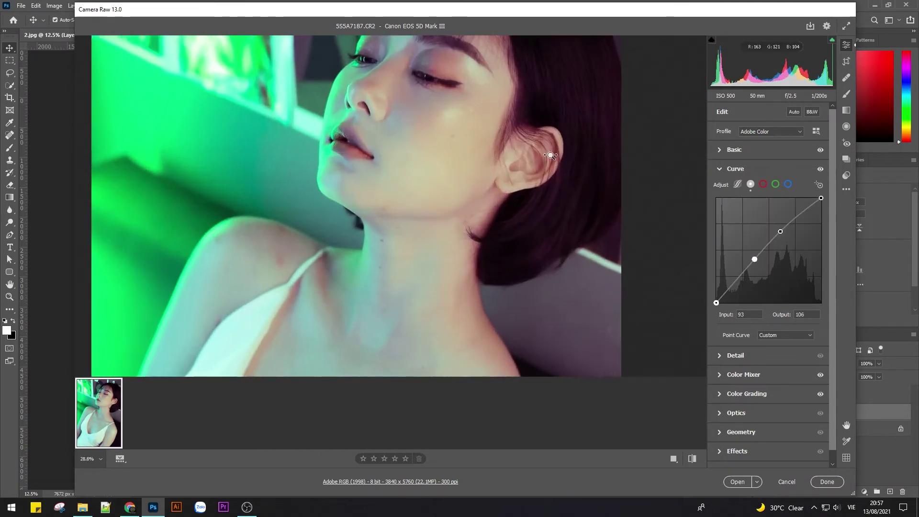
pyautogui.scroll(-2, 466, 198)
pyautogui.scroll(1, 466, 198)
pyautogui.scroll(1, 498, 189)
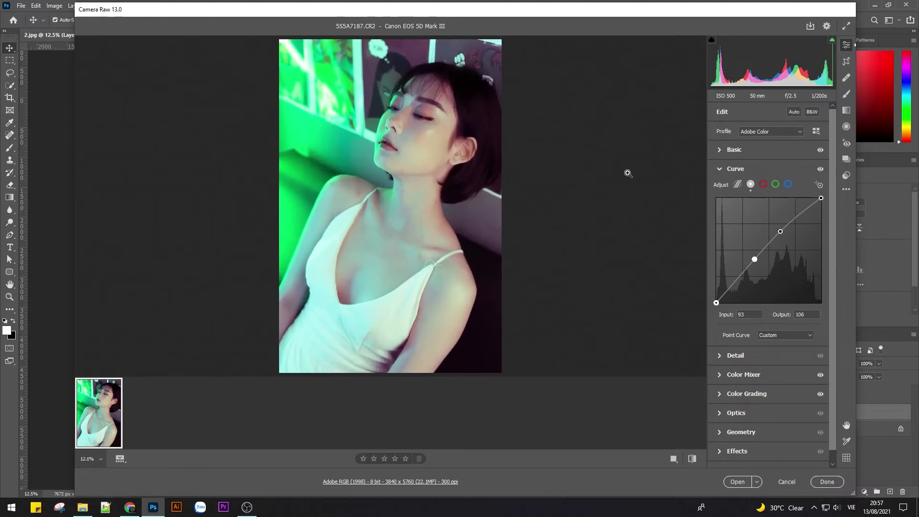
pyautogui.click(722, 168)
# - Shift the white-balance Tint from -54 to -82
pyautogui.click(722, 152)
pyautogui.moveTo(742, 202); pyautogui.dragTo(735, 203)
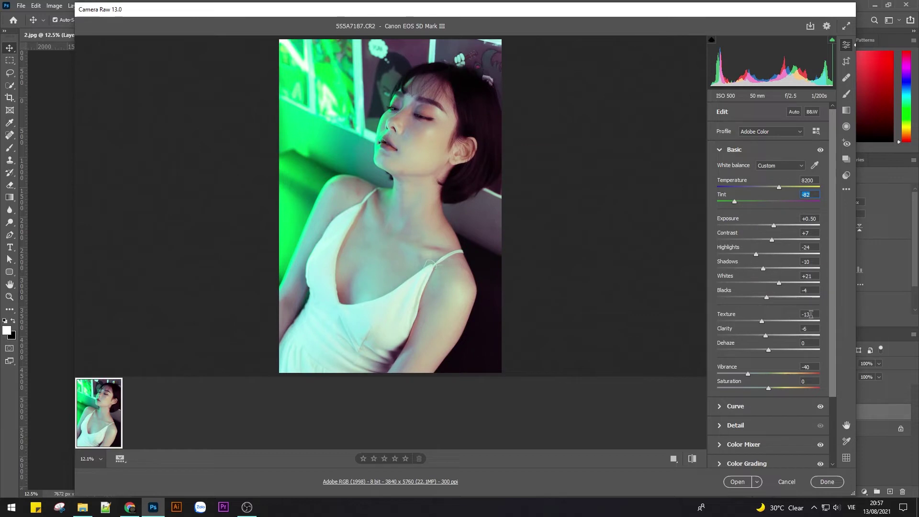
pyautogui.scroll(3, 462, 155)
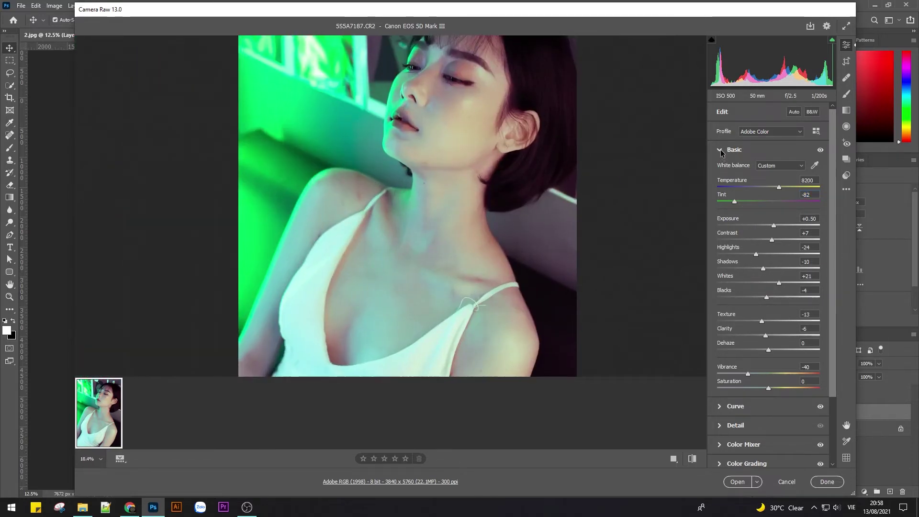
pyautogui.click(719, 150)
# - In Color Mixer HSL Luminance, set Magentas to -2 and Purples to -5
pyautogui.click(719, 226)
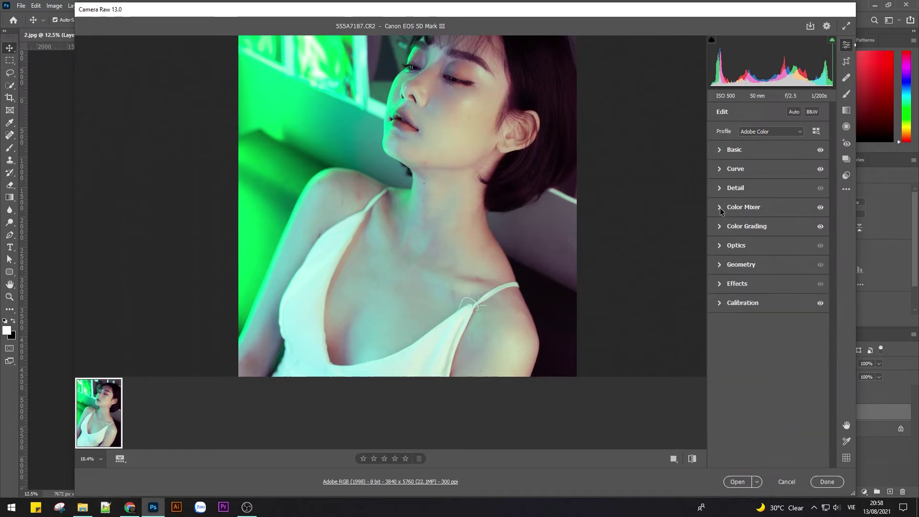
pyautogui.click(720, 208)
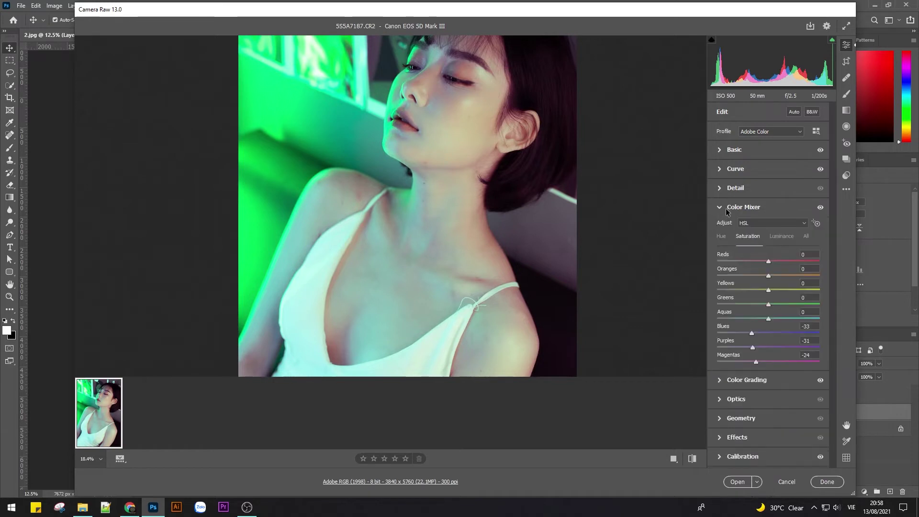
pyautogui.click(780, 236)
pyautogui.keyDown('alt'); pyautogui.click(558, 259); pyautogui.keyUp('alt')
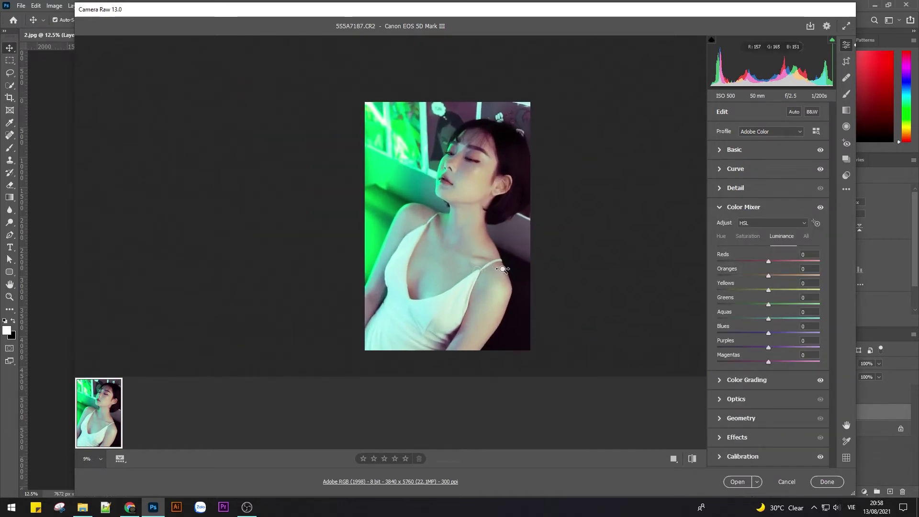
pyautogui.moveTo(772, 362)
pyautogui.mouseDown()
pyautogui.moveTo(761, 362)
pyautogui.moveTo(771, 355)
pyautogui.moveTo(764, 348)
pyautogui.mouseUp()
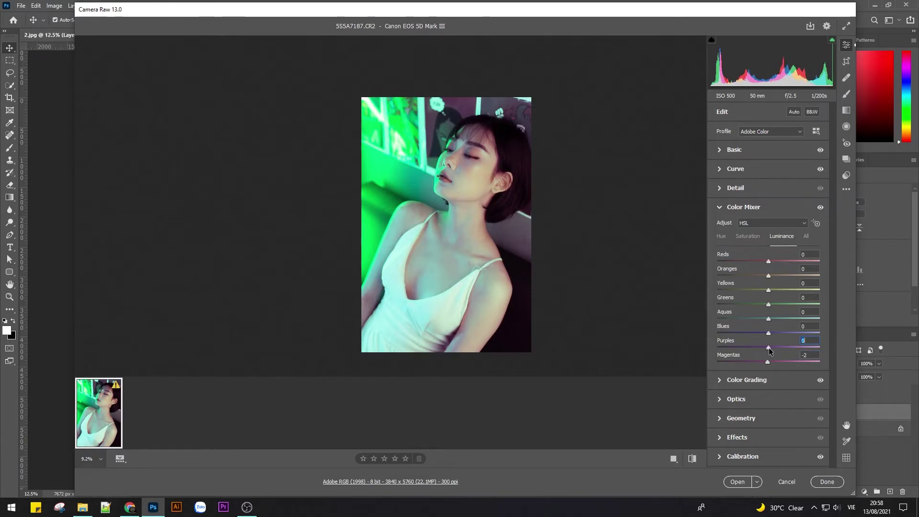
pyautogui.moveTo(763, 348); pyautogui.dragTo(765, 349)
# - Adjust Blues luminance, set Oranges to -1 and darken Reds luminance
pyautogui.scroll(3, 477, 295)
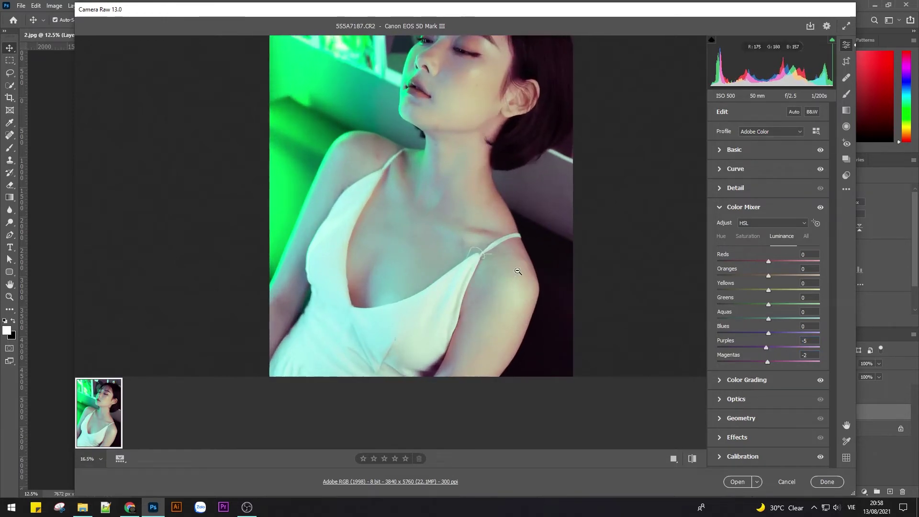
pyautogui.moveTo(768, 333); pyautogui.dragTo(762, 333)
pyautogui.scroll(-2, 527, 242)
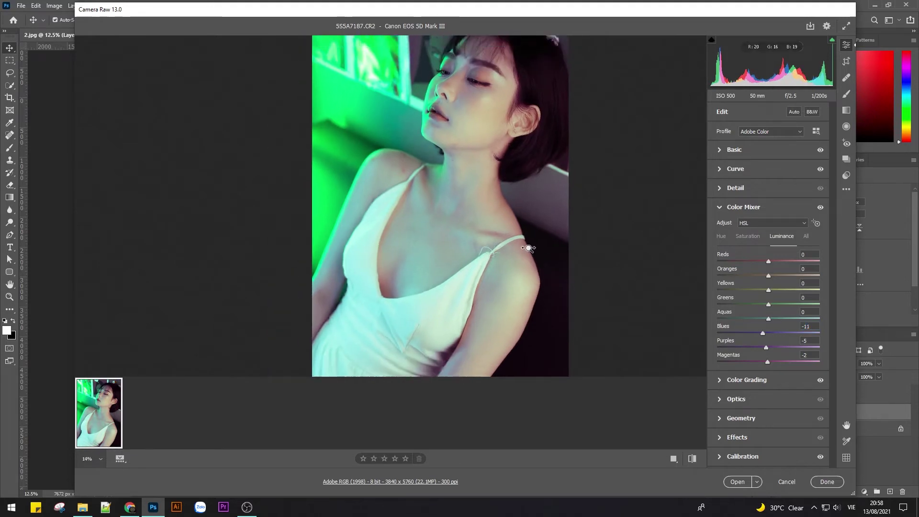
pyautogui.click(769, 275)
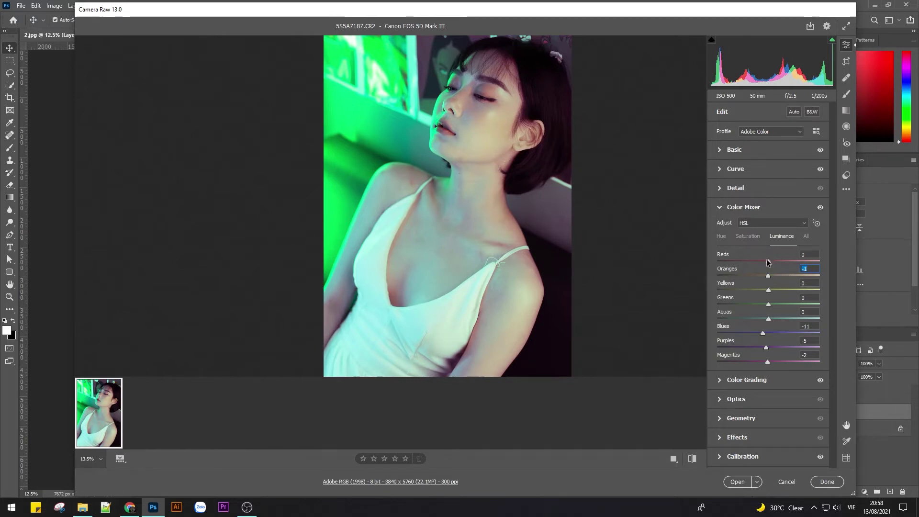
pyautogui.moveTo(768, 262); pyautogui.dragTo(765, 263)
# - Try a Reds saturation boost, reset it to zero, and raise Oranges saturation
pyautogui.click(747, 236)
pyautogui.moveTo(767, 261); pyautogui.dragTo(774, 262)
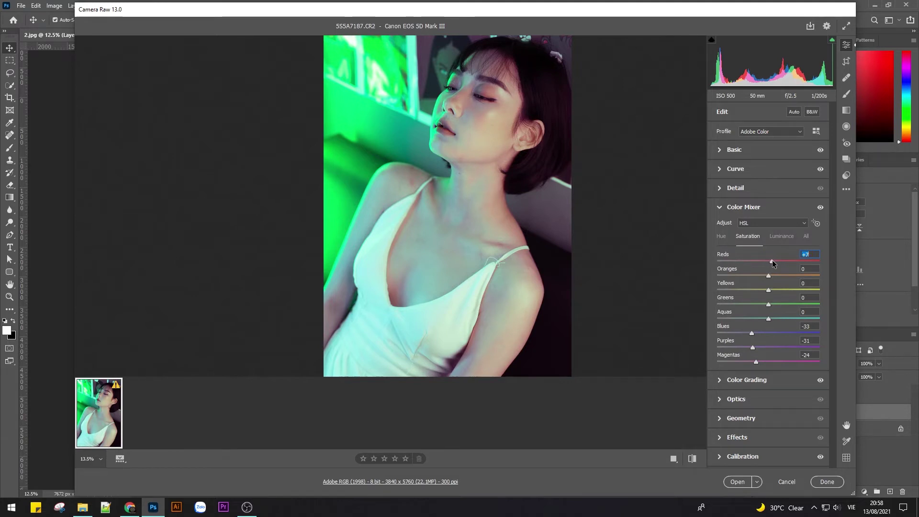
pyautogui.doubleClick(769, 261)
pyautogui.moveTo(768, 276)
pyautogui.mouseDown()
pyautogui.moveTo(786, 273)
pyautogui.moveTo(775, 277)
pyautogui.moveTo(782, 300)
pyautogui.mouseUp()
# - Finalise luminance at Greens -34, Reds -2 and Blues -11
pyautogui.click(785, 238)
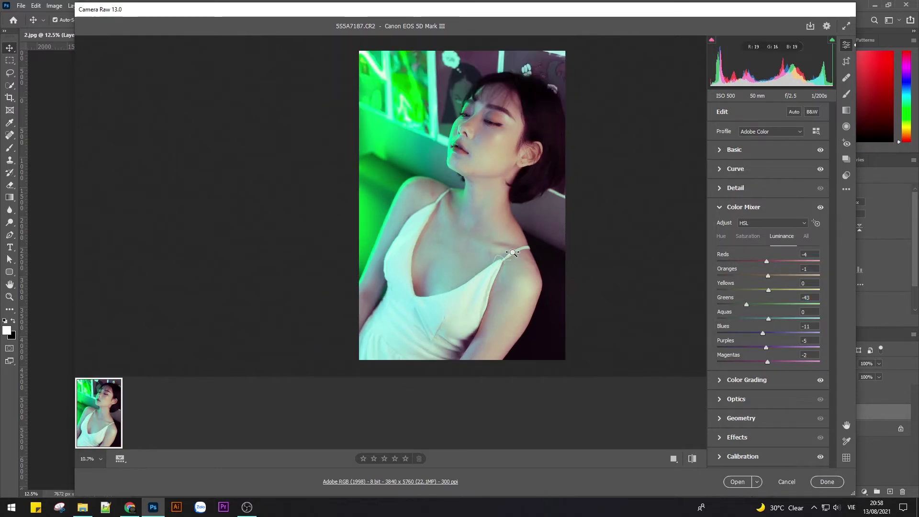
pyautogui.moveTo(746, 304); pyautogui.dragTo(750, 305)
pyautogui.scroll(2, 558, 124)
pyautogui.scroll(-1, 543, 166)
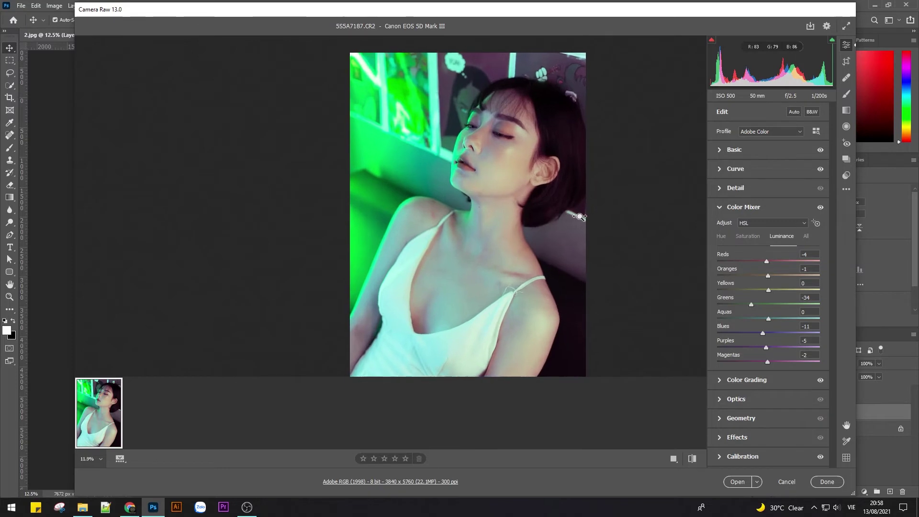
pyautogui.moveTo(768, 264); pyautogui.dragTo(767, 264)
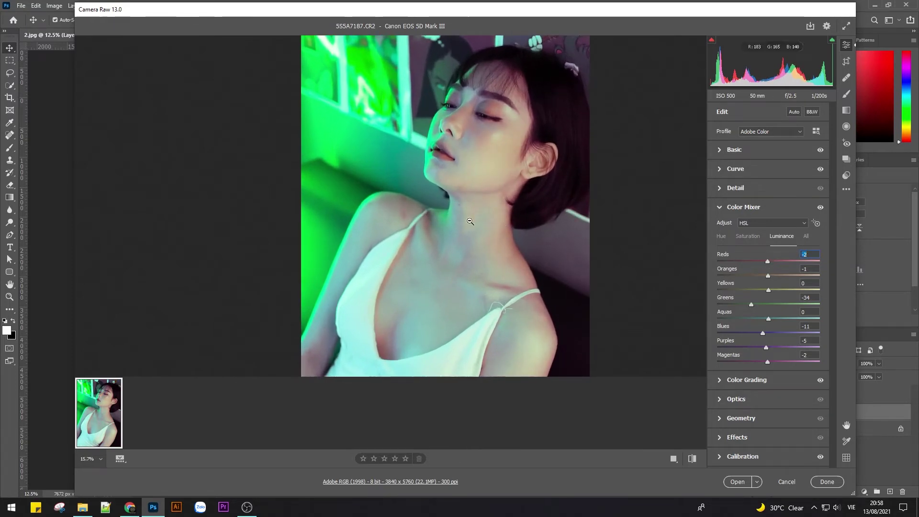
pyautogui.scroll(-1, 765, 263)
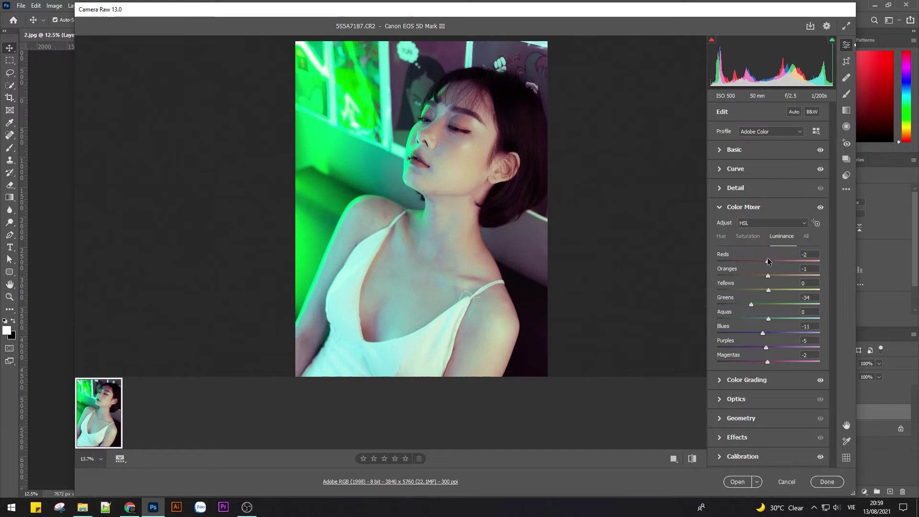
pyautogui.moveTo(763, 334); pyautogui.dragTo(762, 335)
pyautogui.click(732, 214)
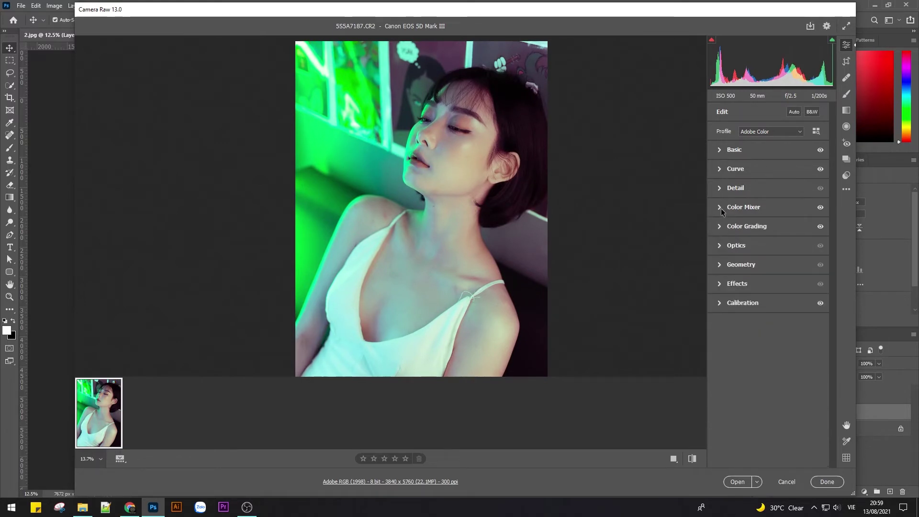
# - In Calibration, tint shadows green and set Green Primary Hue +33, Red Primary Hue +32
pyautogui.click(719, 306)
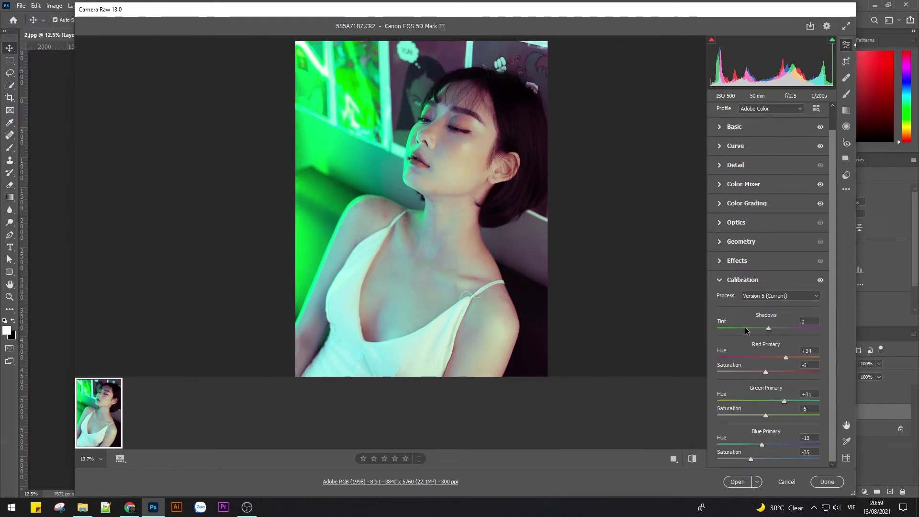
pyautogui.scroll(-3, 491, 191)
pyautogui.scroll(2, 491, 191)
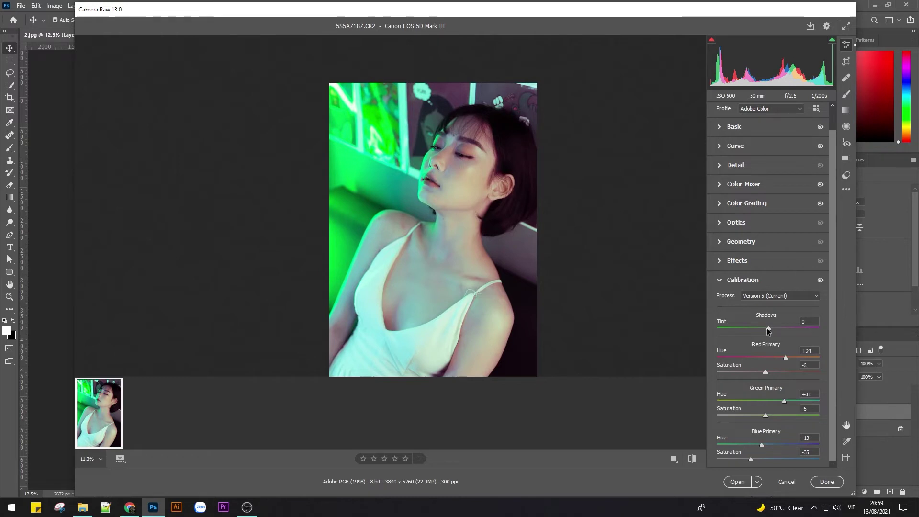
pyautogui.moveTo(768, 329); pyautogui.dragTo(760, 328)
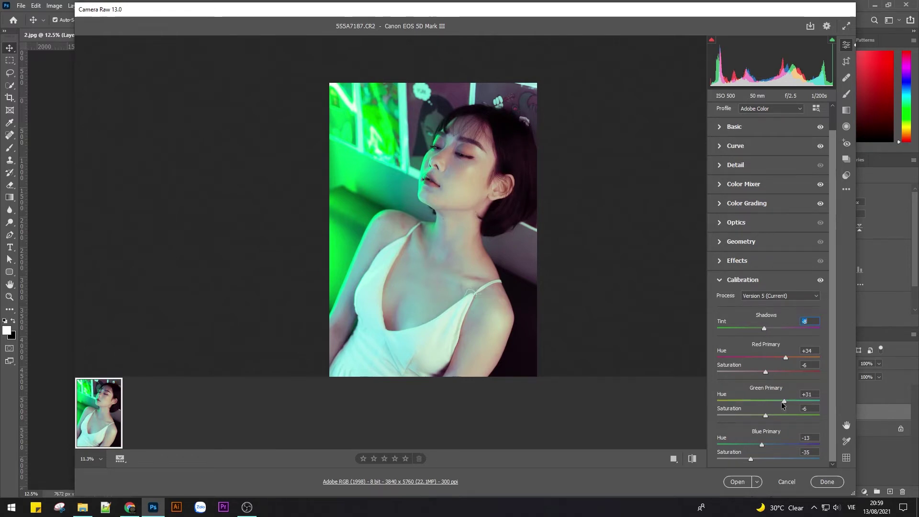
pyautogui.moveTo(784, 402)
pyautogui.mouseDown()
pyautogui.moveTo(771, 400)
pyautogui.moveTo(785, 400)
pyautogui.mouseUp()
pyautogui.moveTo(786, 359)
pyautogui.mouseDown()
pyautogui.moveTo(775, 355)
pyautogui.moveTo(784, 359)
pyautogui.mouseUp()
pyautogui.moveTo(766, 369); pyautogui.dragTo(765, 371)
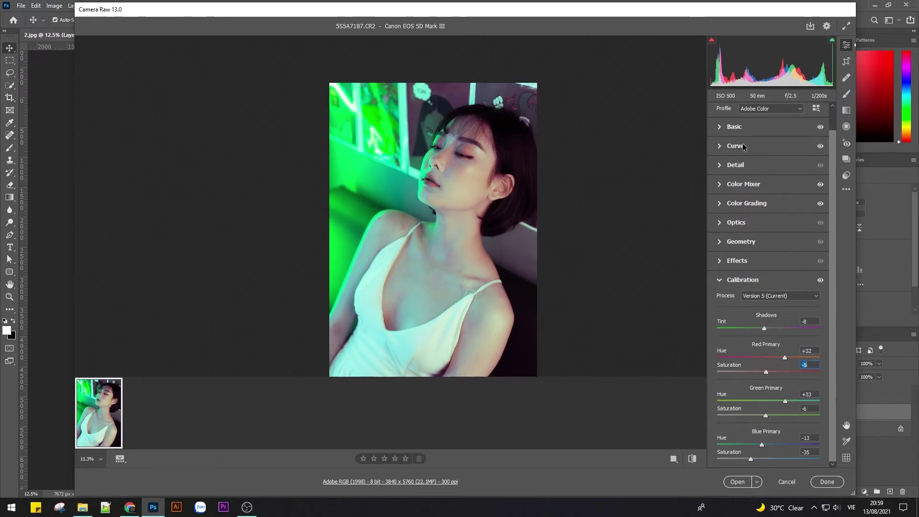
# - Set overall Saturation in Basic to +2 and view the whole portrait
pyautogui.click(719, 128)
pyautogui.moveTo(772, 388); pyautogui.dragTo(769, 388)
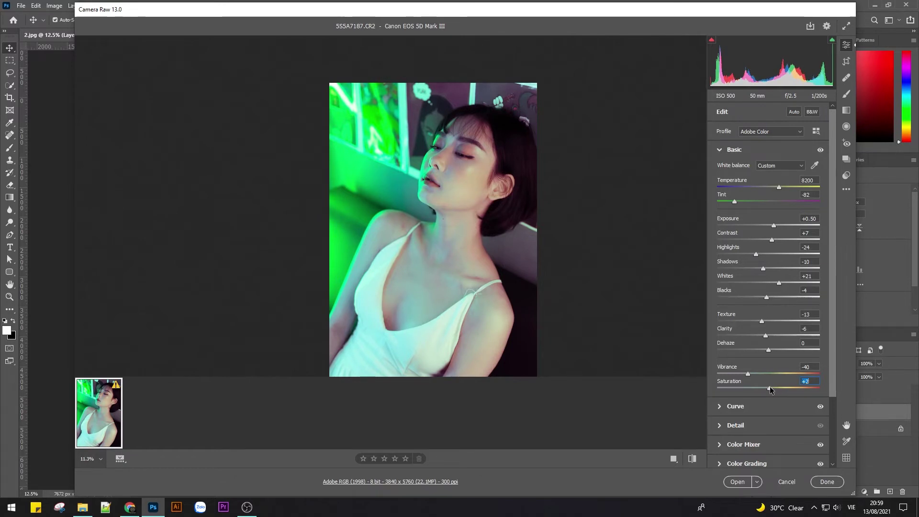
pyautogui.click(477, 273)
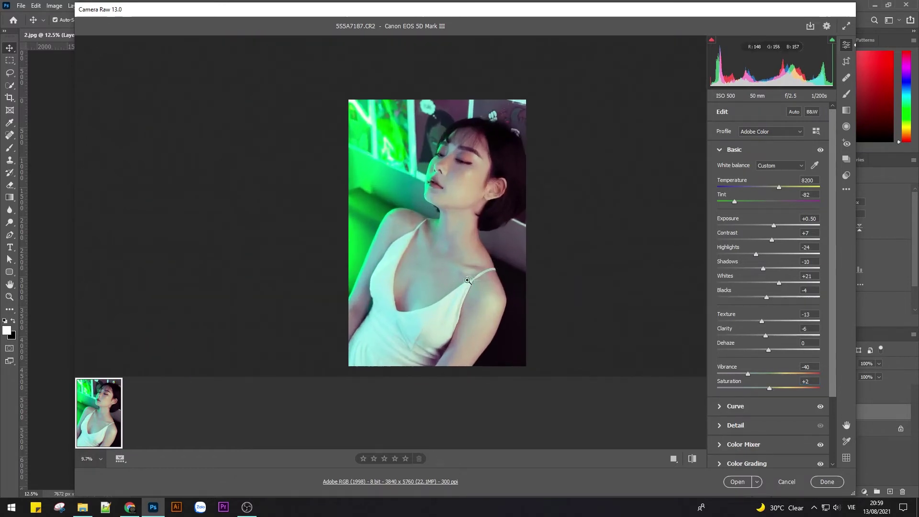
# - Raise Exposure in the Basic panel to +0.75
pyautogui.click(725, 149)
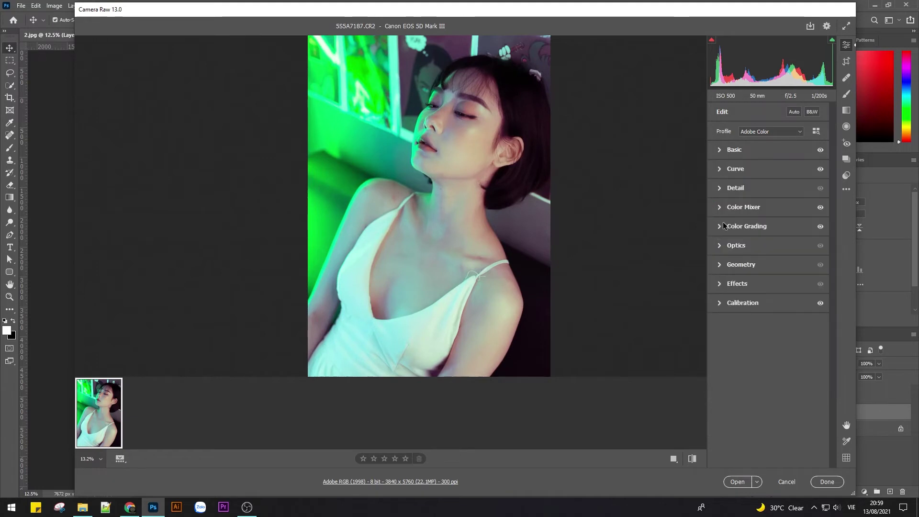
pyautogui.click(724, 150)
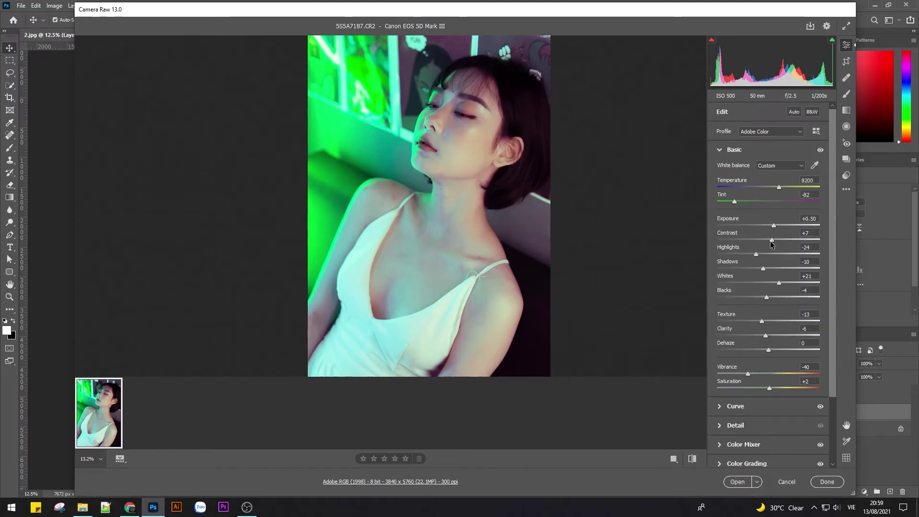
pyautogui.moveTo(774, 228); pyautogui.dragTo(777, 227)
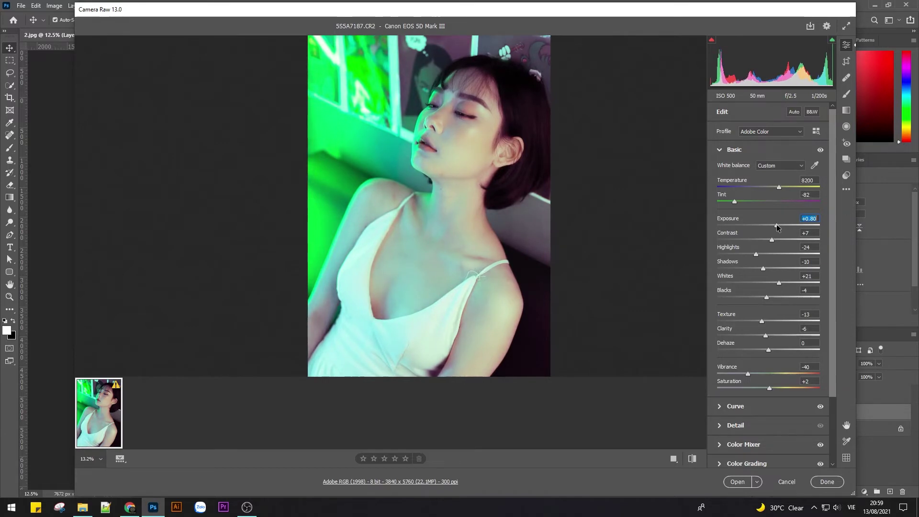
pyautogui.moveTo(777, 227); pyautogui.dragTo(776, 227)
# - Set Dehaze to -2, finishing with the arrow key
pyautogui.scroll(3, 531, 86)
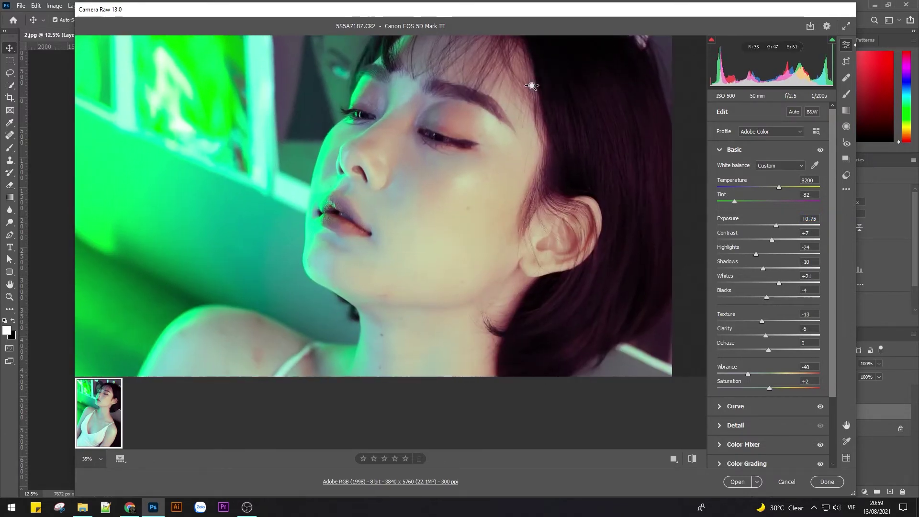
pyautogui.scroll(-5, 531, 85)
pyautogui.scroll(2, 517, 201)
pyautogui.scroll(1, 509, 143)
pyautogui.scroll(2, 561, 123)
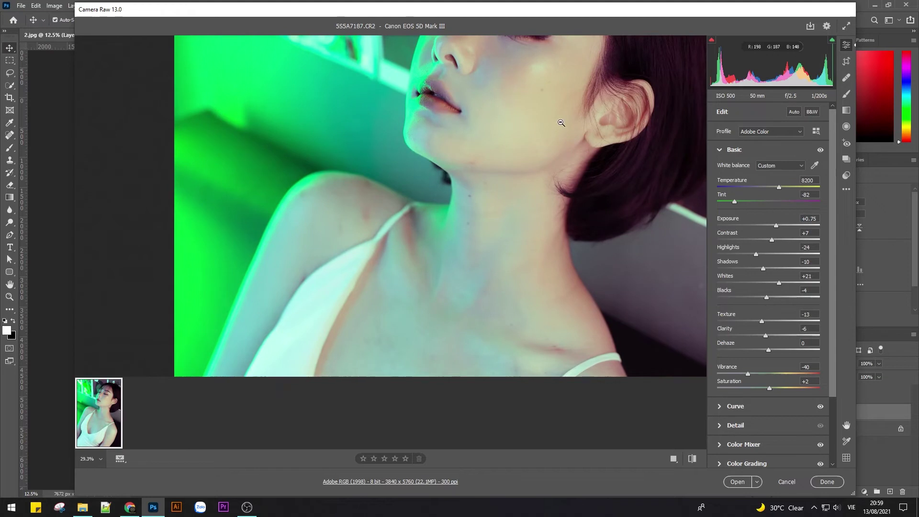
pyautogui.scroll(-3, 560, 123)
pyautogui.scroll(2, 573, 70)
pyautogui.scroll(-1, 560, 131)
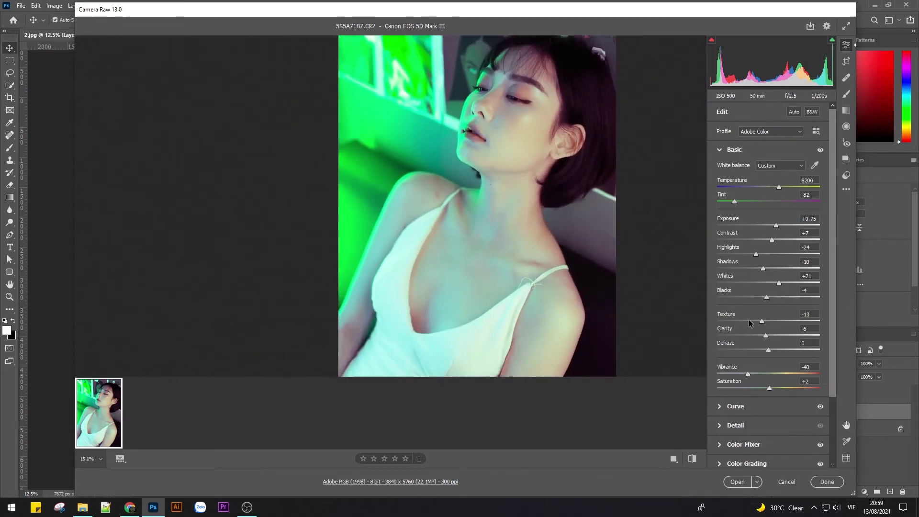
pyautogui.moveTo(768, 351); pyautogui.dragTo(770, 351)
pyautogui.press('Down')
# - Review the finished grade and open the photo in Photoshop
pyautogui.scroll(-1, 502, 150)
pyautogui.scroll(1, 475, 143)
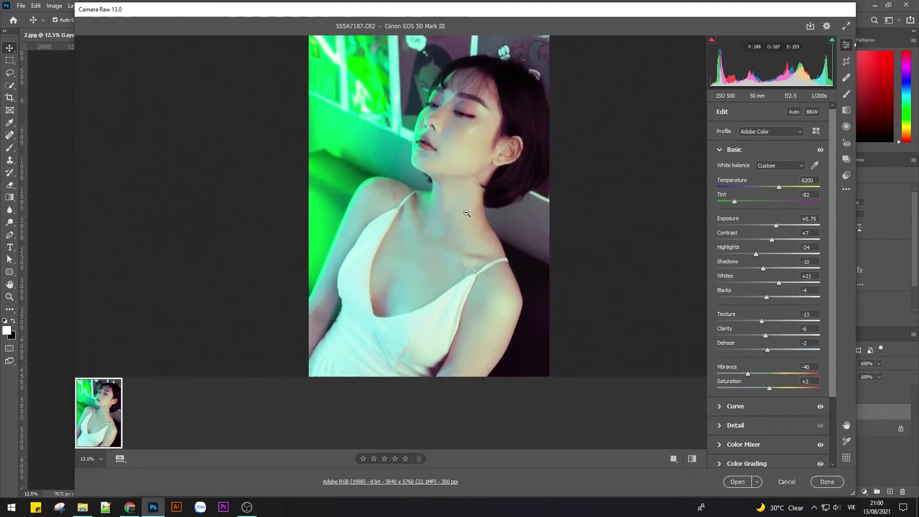
pyautogui.scroll(-2, 455, 215)
pyautogui.scroll(3, 446, 157)
pyautogui.scroll(3, 502, 181)
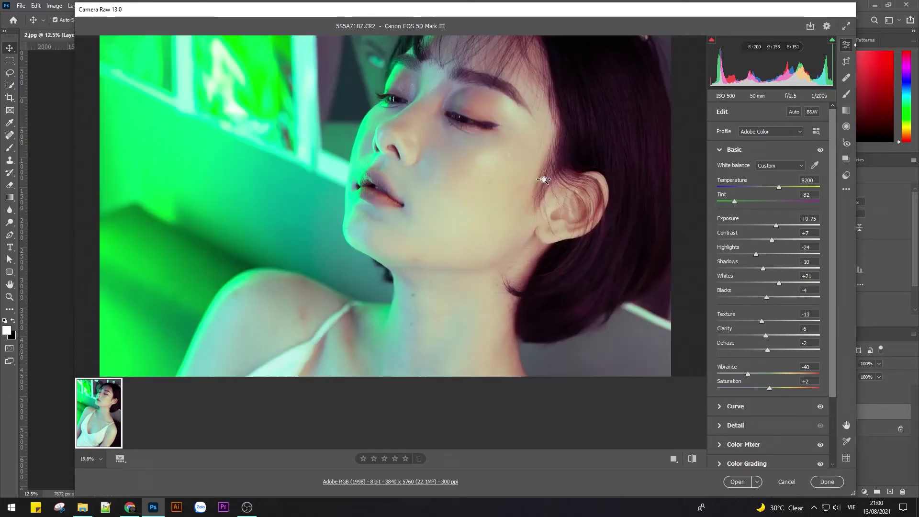
pyautogui.scroll(-4, 517, 201)
pyautogui.scroll(2, 535, 223)
pyautogui.scroll(2, 536, 223)
pyautogui.scroll(-4, 515, 180)
pyautogui.scroll(3, 555, 131)
pyautogui.scroll(-3, 484, 128)
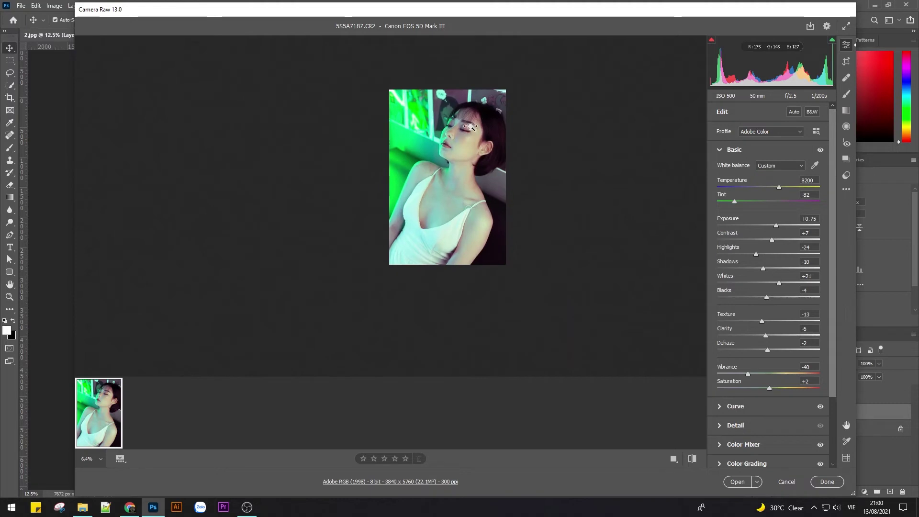
pyautogui.scroll(2, 484, 129)
pyautogui.scroll(3, 507, 139)
pyautogui.scroll(-5, 530, 148)
pyautogui.scroll(2, 526, 149)
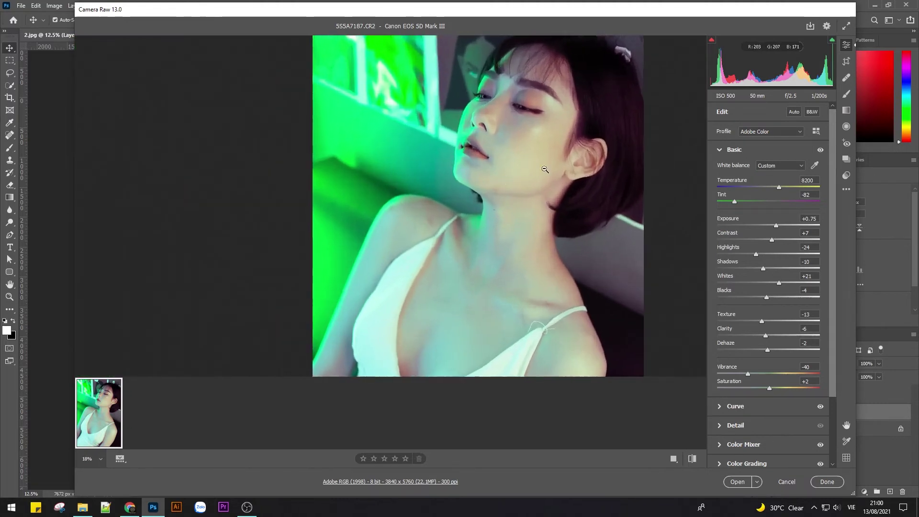
pyautogui.scroll(-3, 522, 149)
pyautogui.scroll(1, 519, 150)
pyautogui.scroll(2, 520, 150)
pyautogui.scroll(-1, 526, 146)
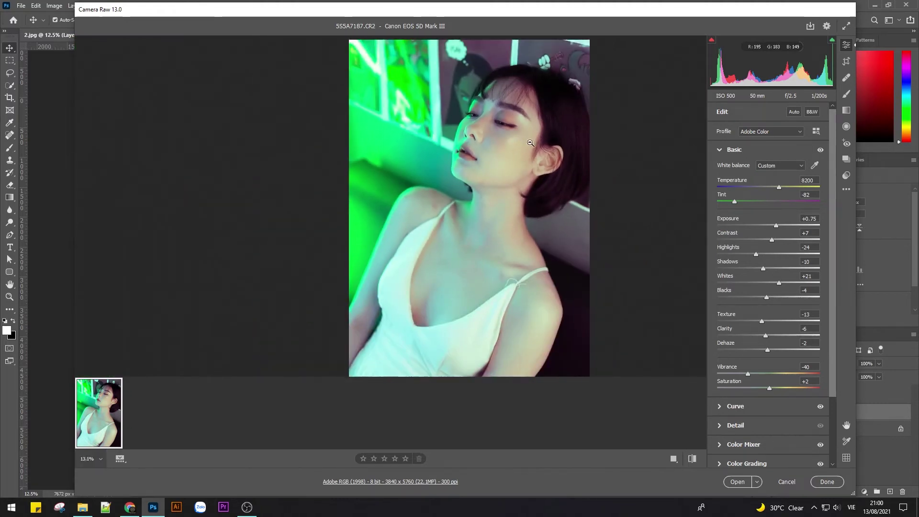
pyautogui.click(737, 481)
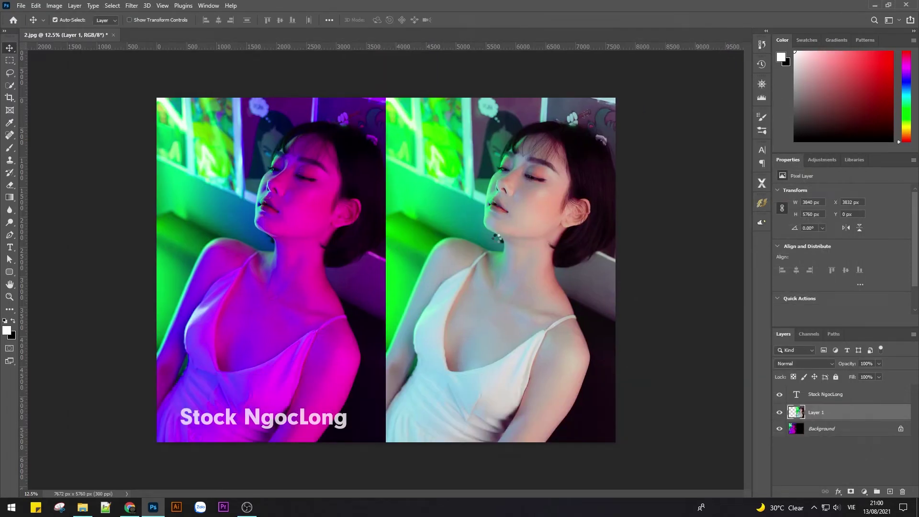
# - Apply the Filter > Other > Custom sharpening filter to the graded portrait
pyautogui.scroll(3, 425, 215)
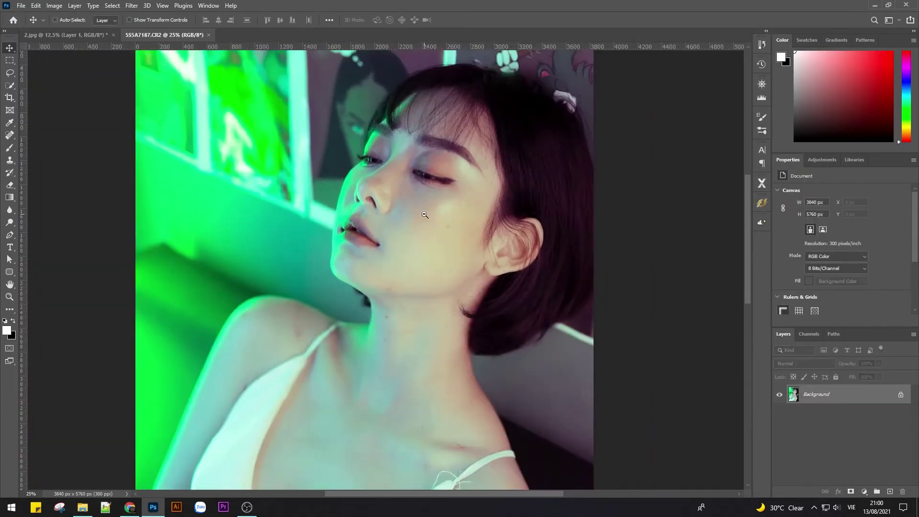
pyautogui.scroll(2, 424, 215)
pyautogui.scroll(-2, 440, 234)
pyautogui.scroll(2, 441, 234)
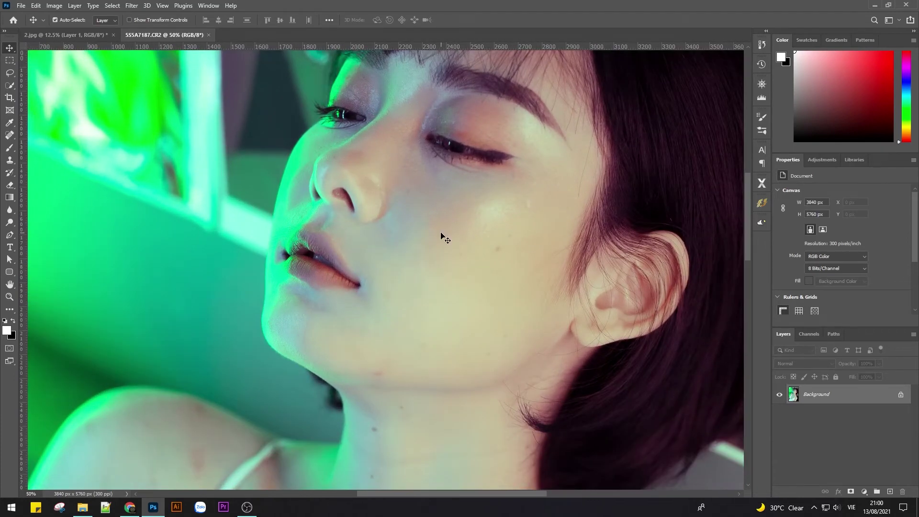
pyautogui.scroll(-1, 448, 241)
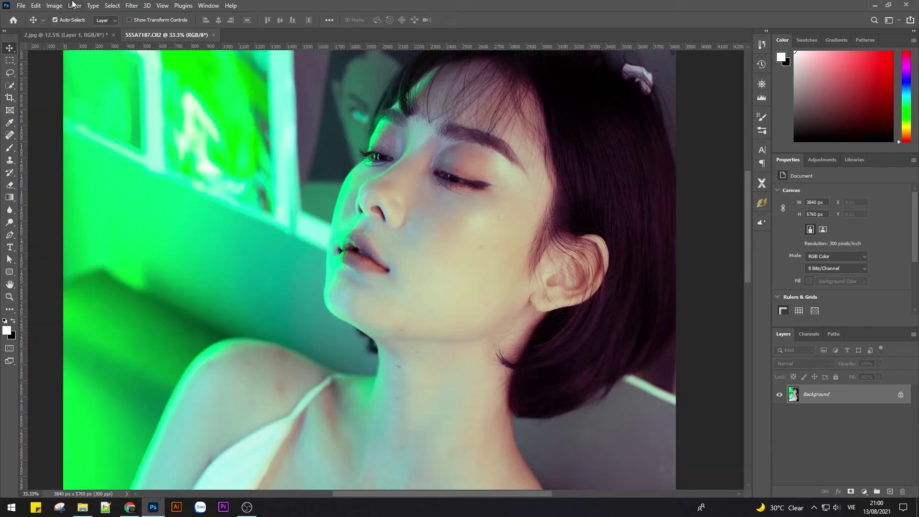
pyautogui.click(130, 6)
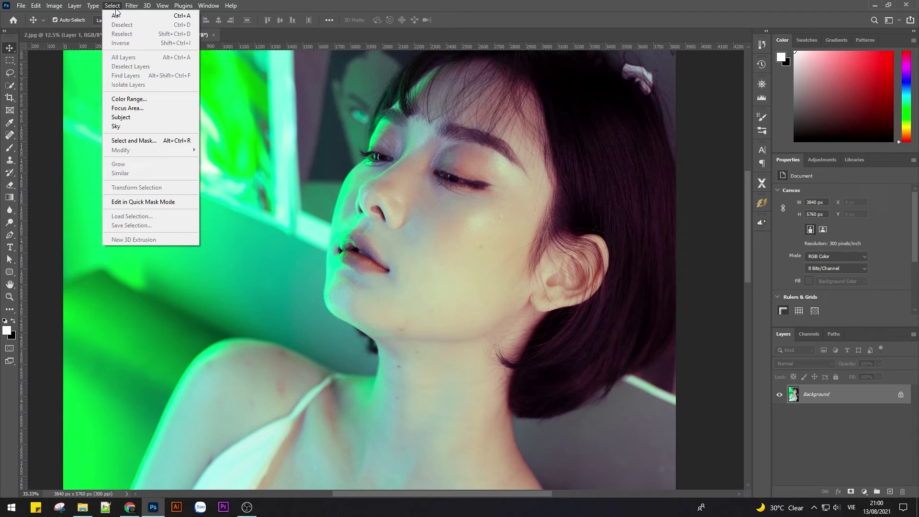
pyautogui.moveTo(183, 209)
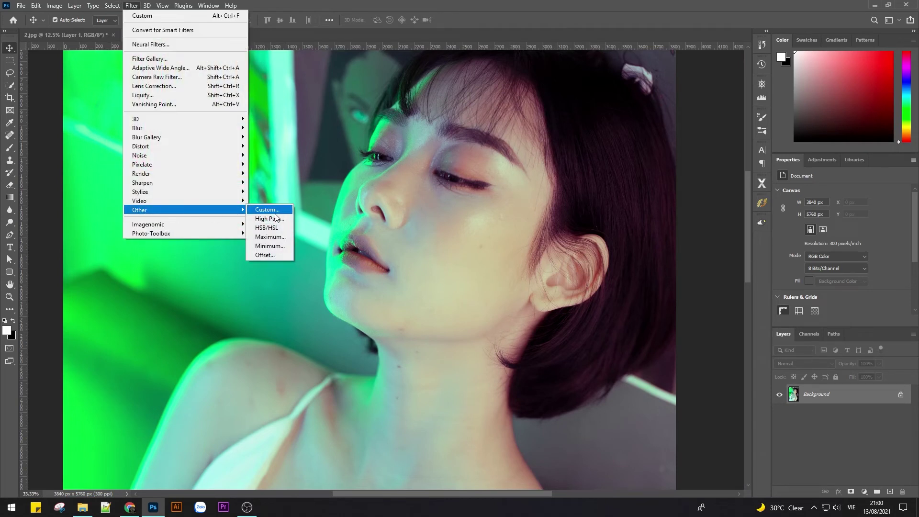
pyautogui.click(275, 213)
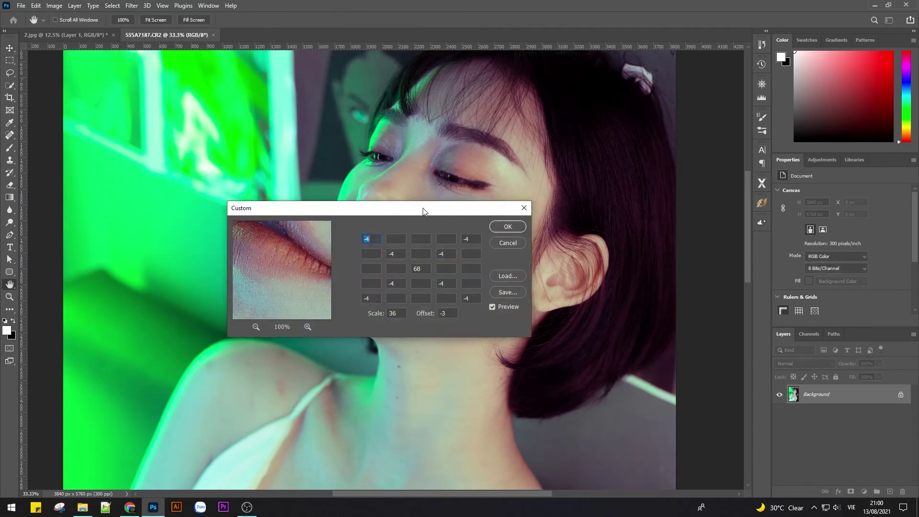
pyautogui.moveTo(423, 209); pyautogui.dragTo(431, 150)
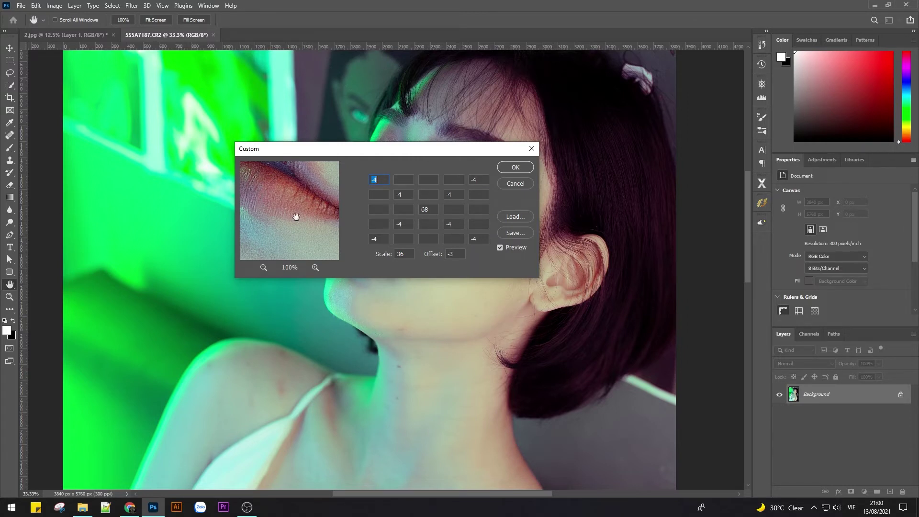
pyautogui.click(511, 167)
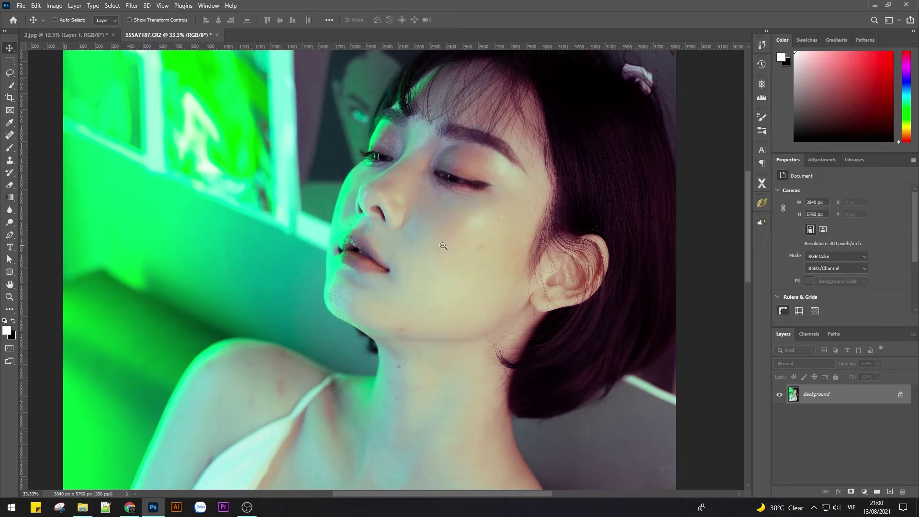
# - Dismiss the Background layer warning and spot-heal the cheek blemishes
pyautogui.scroll(-1, 443, 245)
pyautogui.scroll(2, 469, 268)
pyautogui.scroll(1, 488, 284)
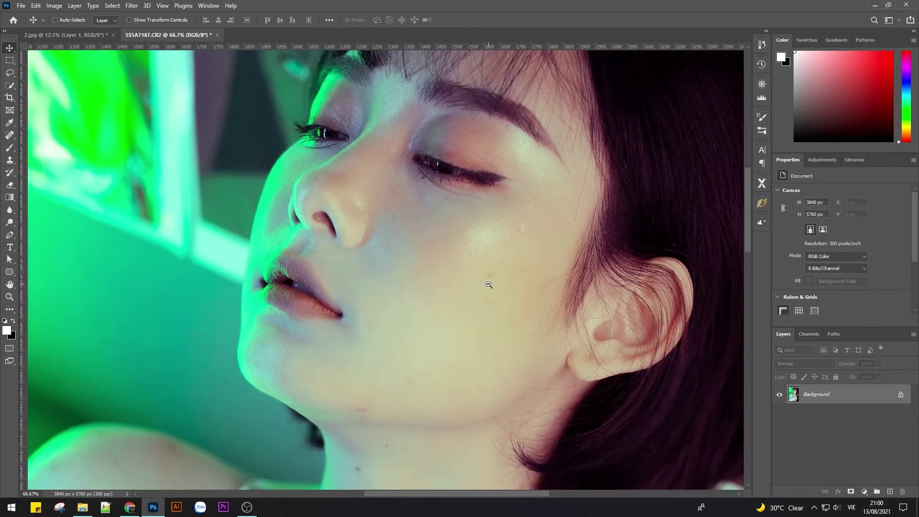
pyautogui.scroll(2, 489, 284)
pyautogui.moveTo(499, 268); pyautogui.dragTo(588, 296)
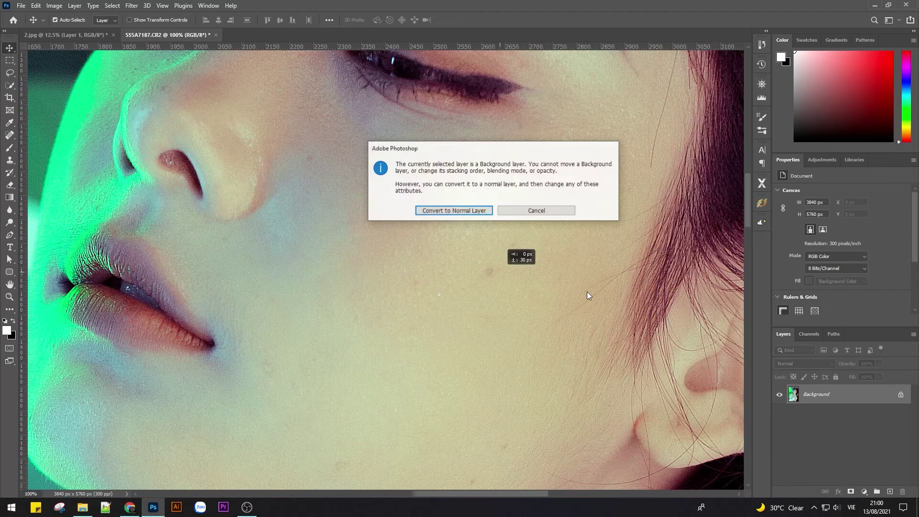
pyautogui.click(536, 211)
pyautogui.click(10, 135)
pyautogui.click(487, 270)
pyautogui.click(505, 244)
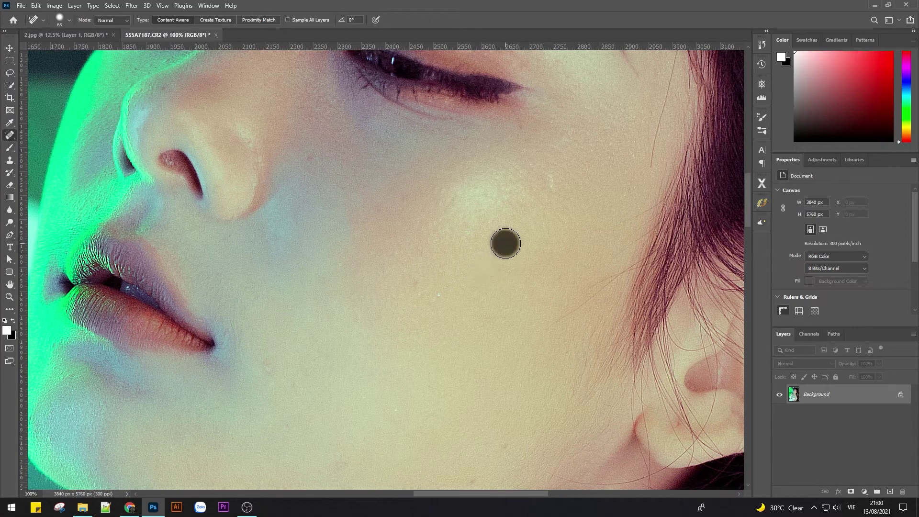
pyautogui.moveTo(443, 298); pyautogui.dragTo(412, 281)
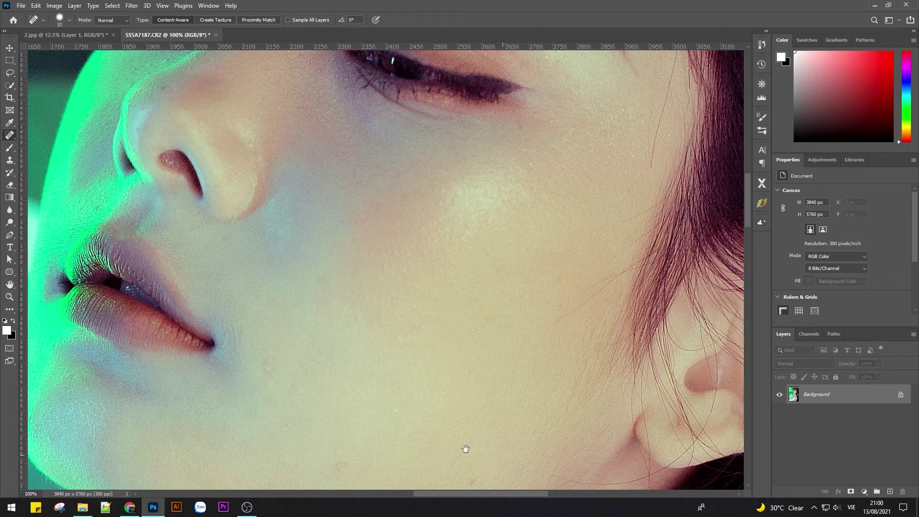
pyautogui.moveTo(471, 458); pyautogui.dragTo(479, 312)
pyautogui.click(348, 320)
# - Heal spots around the nose, upper lip, jaw and neck with an enlarged brush
pyautogui.click(276, 219)
pyautogui.click(280, 94)
pyautogui.moveTo(239, 109); pyautogui.dragTo(318, 233)
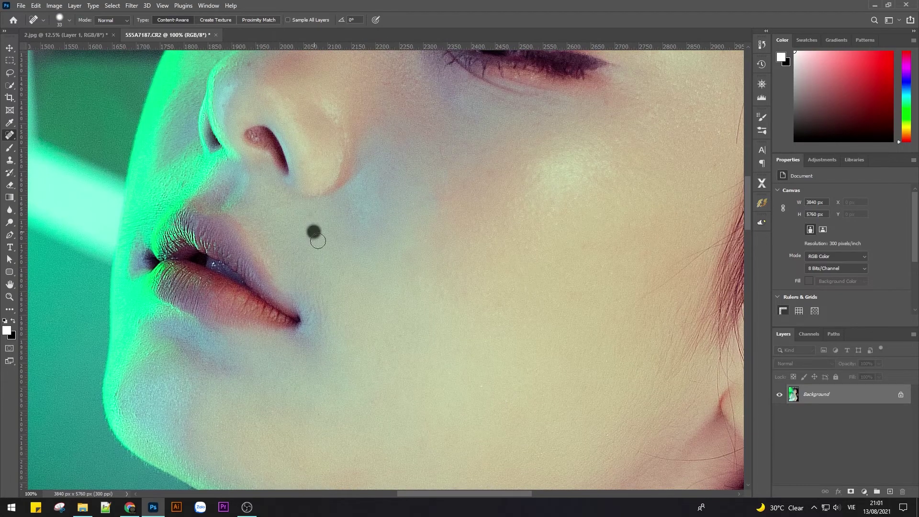
pyautogui.moveTo(346, 458); pyautogui.dragTo(330, 294)
pyautogui.press(']')
pyautogui.click(315, 331)
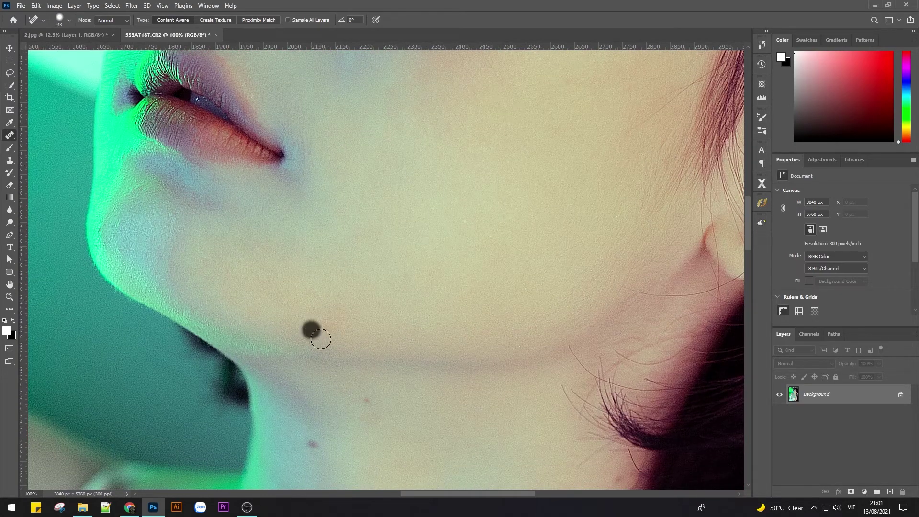
pyautogui.click(366, 400)
pyautogui.scroll(-5, 349, 330)
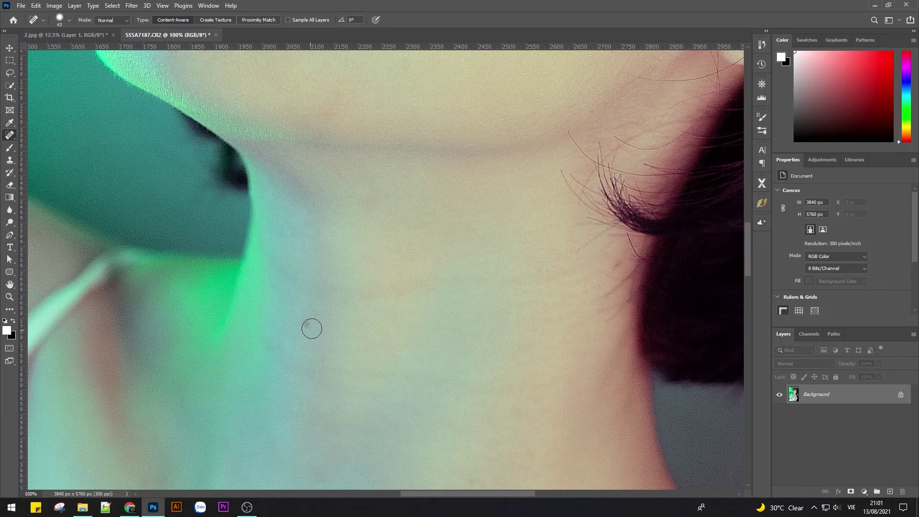
pyautogui.click(613, 260)
# - Heal the blemishes and reddish spot on the shoulder skin
pyautogui.moveTo(545, 291); pyautogui.dragTo(412, 316)
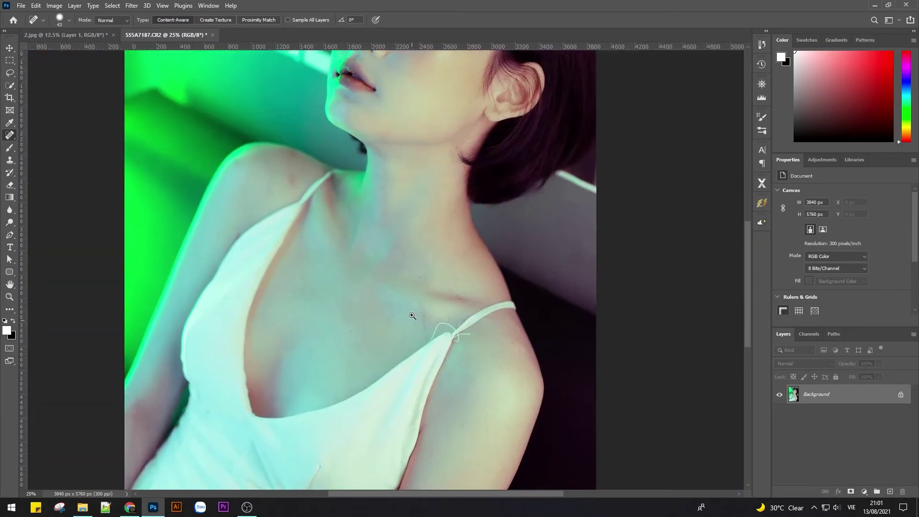
pyautogui.click(412, 316)
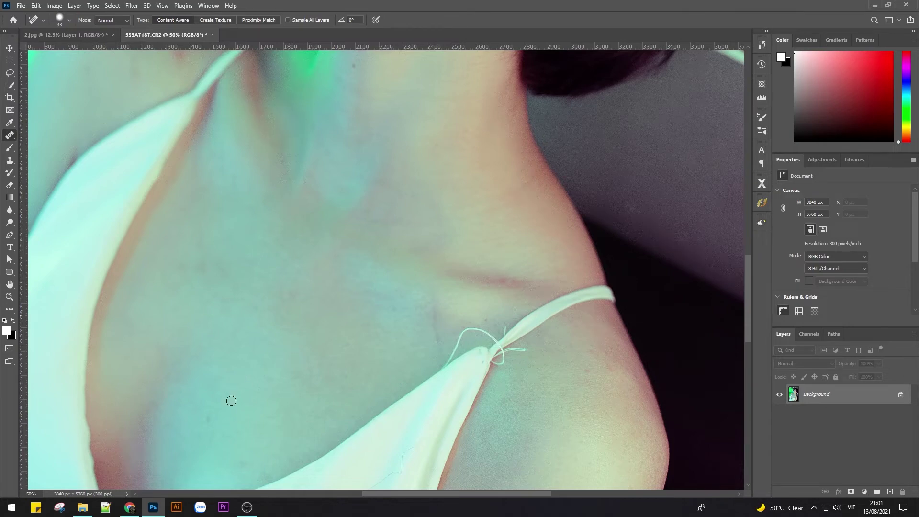
pyautogui.scroll(2, 271, 345)
pyautogui.scroll(2, 292, 209)
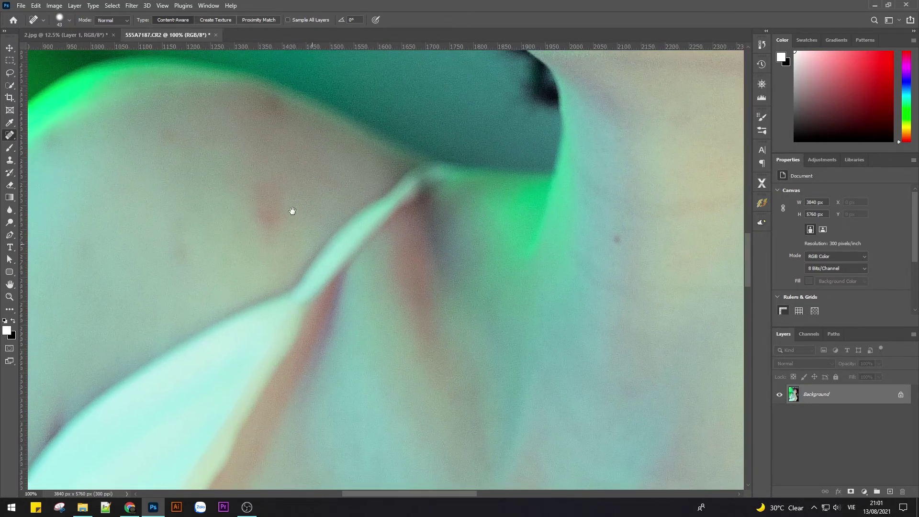
pyautogui.moveTo(271, 223); pyautogui.dragTo(272, 261)
pyautogui.click(200, 276)
pyautogui.moveTo(194, 178); pyautogui.dragTo(173, 168)
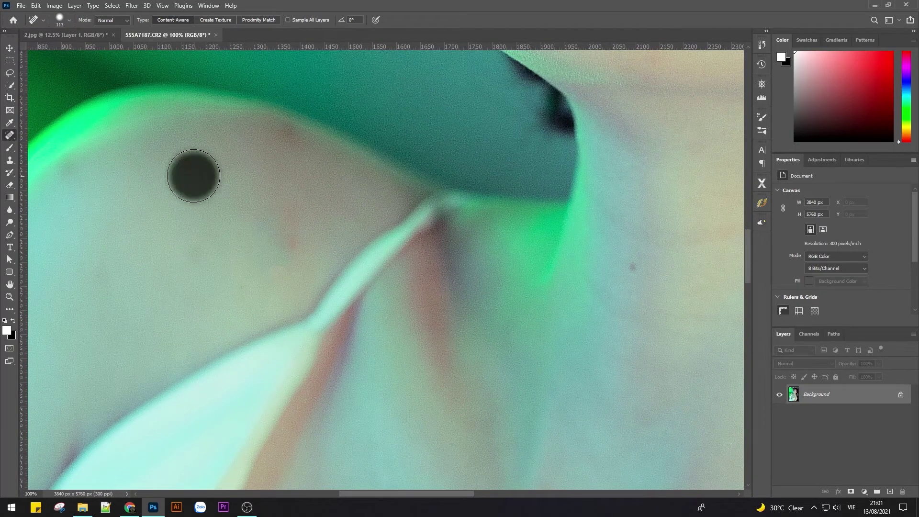
pyautogui.click(298, 236)
pyautogui.click(247, 257)
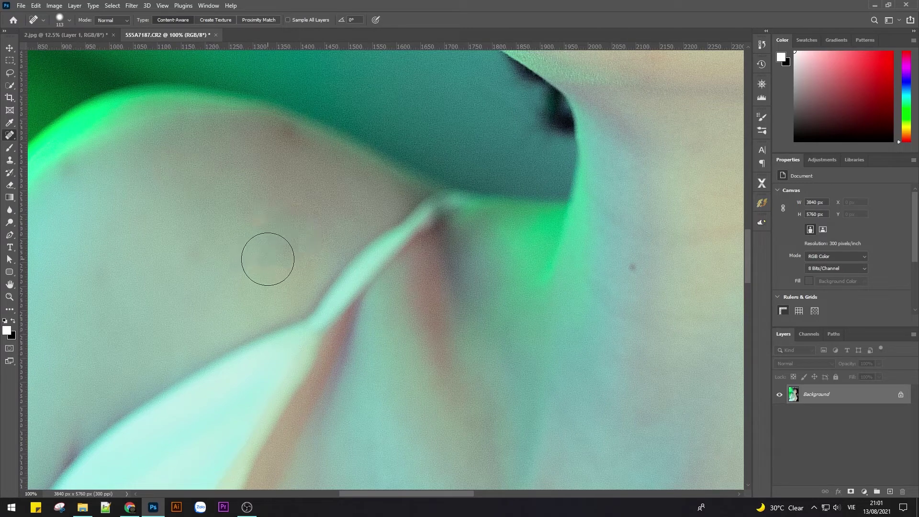
pyautogui.rightClick(10, 135)
# - Patch skin blemishes with nearby clean skin using the Patch tool
pyautogui.click(42, 156)
pyautogui.hotkey('ctrl', 'd')
pyautogui.moveTo(154, 196); pyautogui.dragTo(299, 215)
pyautogui.hotkey('ctrl', 'd')
pyautogui.moveTo(449, 229); pyautogui.dragTo(445, 211)
pyautogui.hotkey('ctrl', 'd')
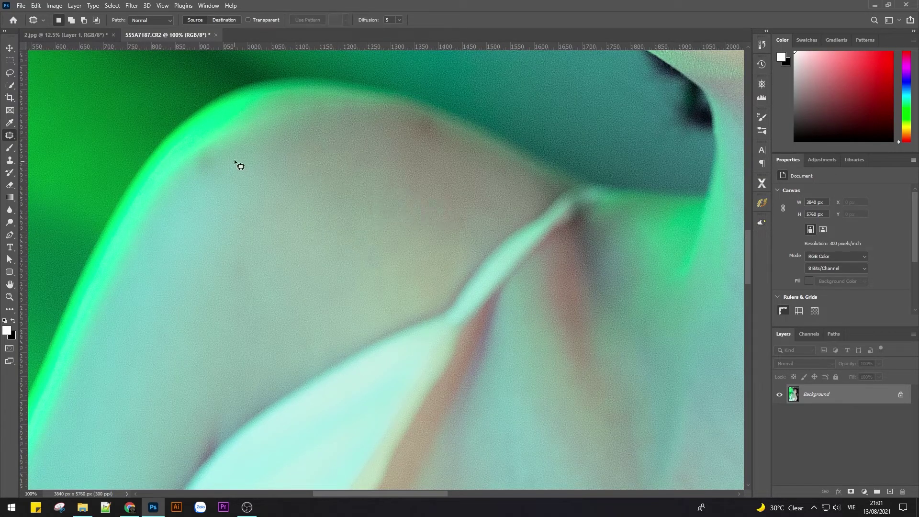
pyautogui.moveTo(193, 158); pyautogui.dragTo(206, 167)
pyautogui.hotkey('ctrl', 'd')
# - Patch two more blemishes on the shoulder and neck skin
pyautogui.moveTo(242, 295); pyautogui.dragTo(273, 222)
pyautogui.hotkey('ctrl', 'd')
pyautogui.hscroll(2, 363, 194)
pyautogui.moveTo(355, 184); pyautogui.dragTo(355, 187)
pyautogui.hotkey('ctrl', 'd')
pyautogui.scroll(-5, 441, 213)
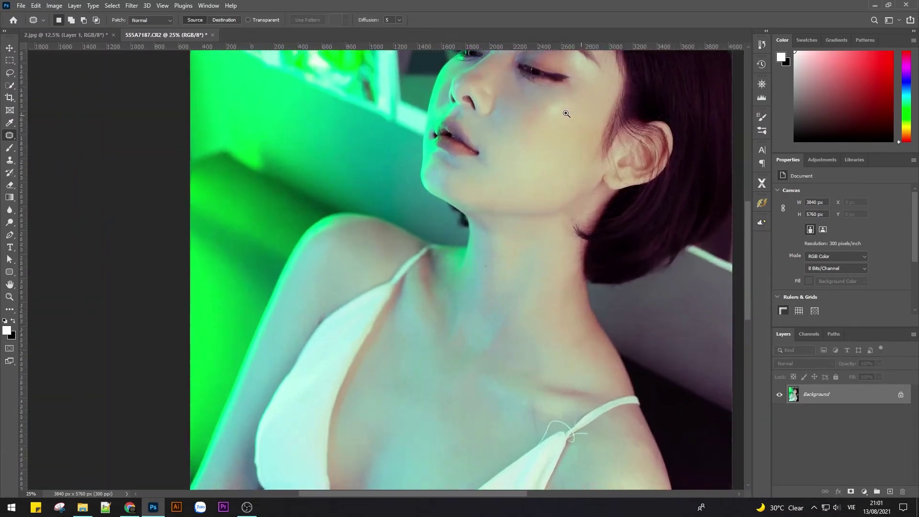
pyautogui.scroll(-3, 503, 167)
pyautogui.scroll(2, 440, 223)
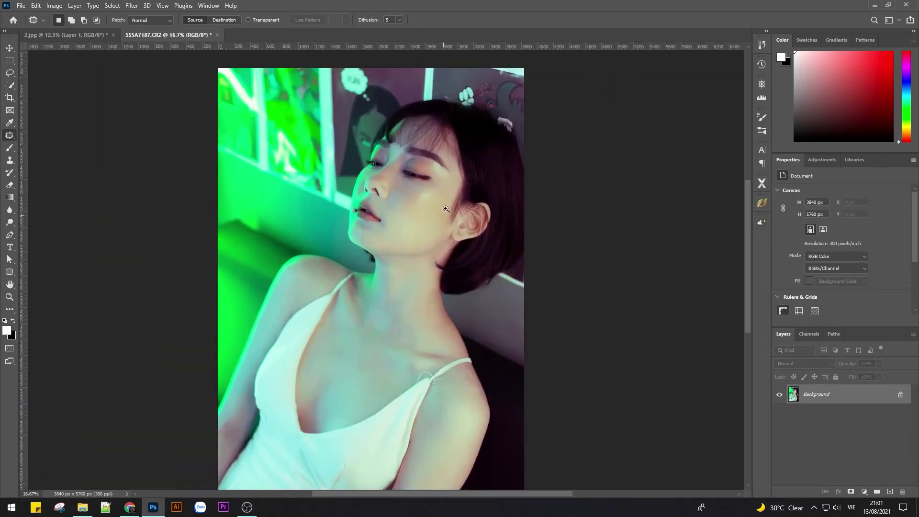
pyautogui.scroll(2, 440, 223)
pyautogui.scroll(2, 346, 297)
pyautogui.hotkey('ctrl', 'd')
# - Scroll around the photo to check the patched skin
pyautogui.scroll(-3, 349, 315)
pyautogui.scroll(1, 359, 307)
pyautogui.scroll(1, 361, 303)
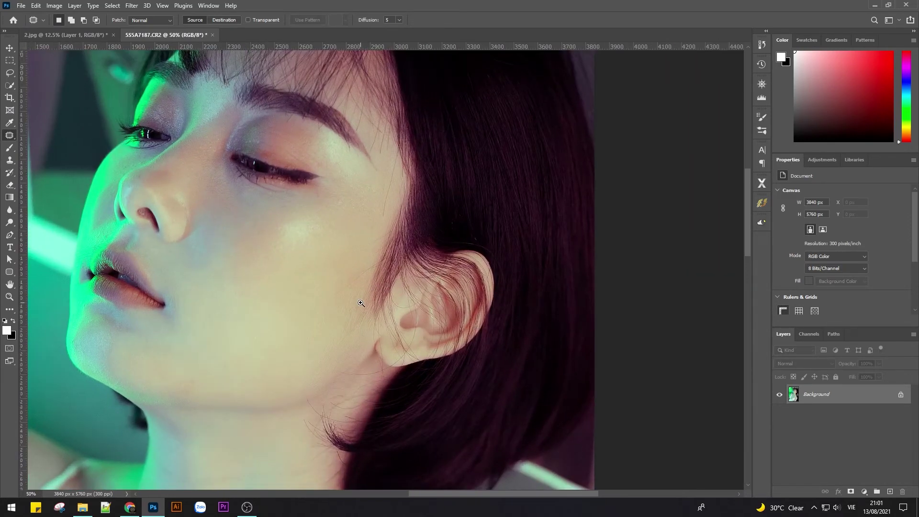
pyautogui.scroll(-1, 360, 303)
pyautogui.scroll(-1, 335, 273)
pyautogui.scroll(-1, 331, 276)
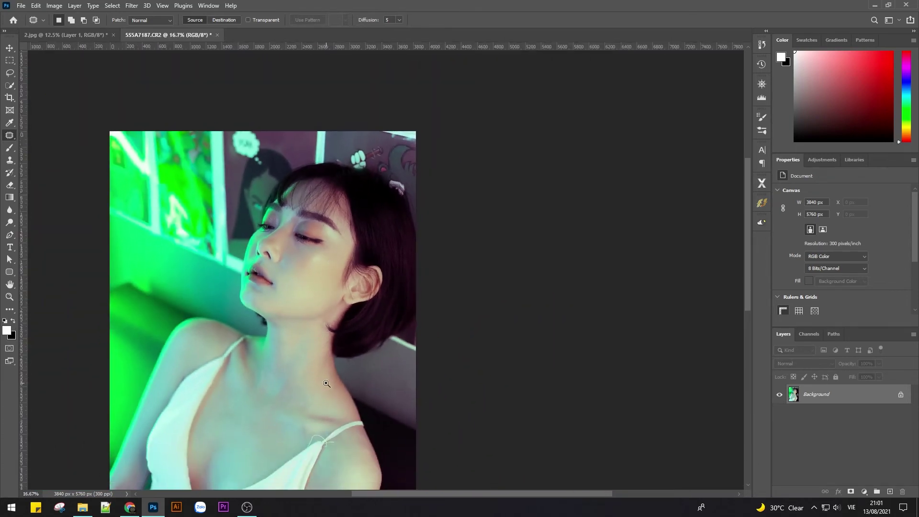
pyautogui.scroll(1, 327, 383)
pyautogui.scroll(-1, 329, 316)
pyautogui.scroll(-1, 414, 253)
pyautogui.scroll(3, 415, 249)
pyautogui.scroll(-1, 411, 249)
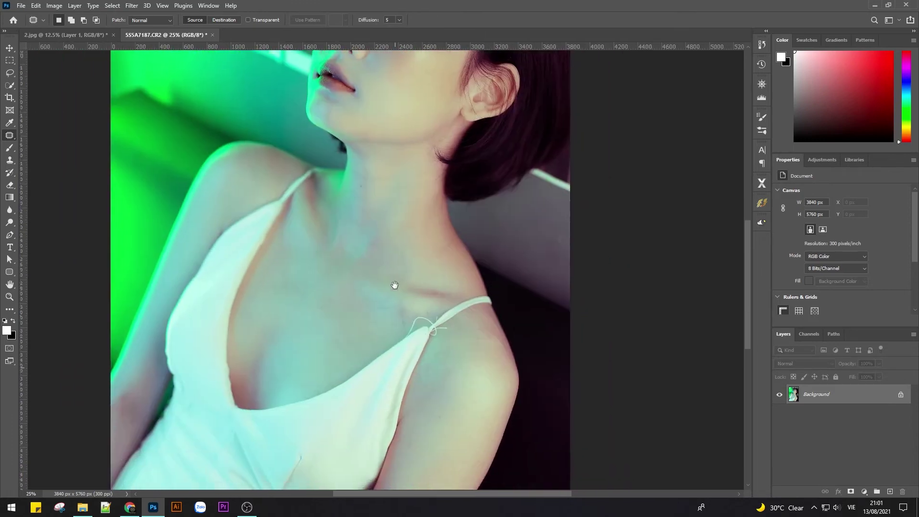
pyautogui.scroll(2, 402, 287)
pyautogui.scroll(-2, 435, 283)
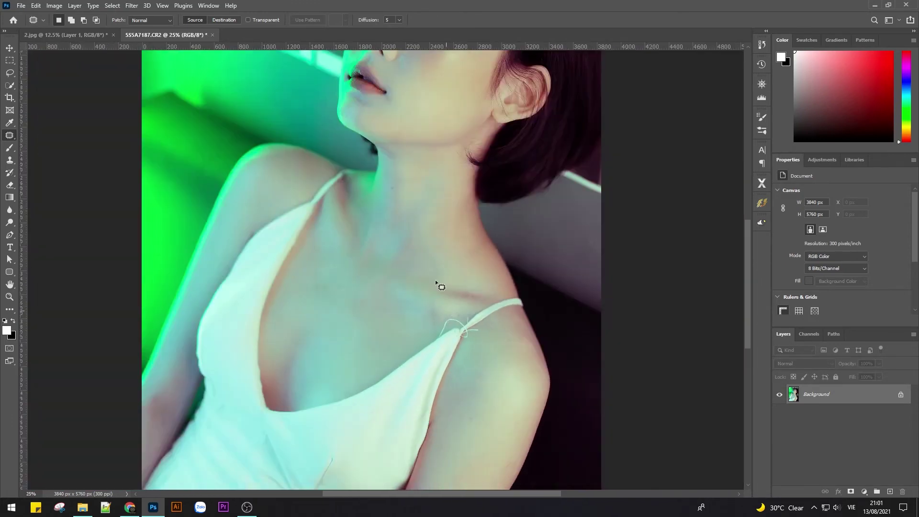
pyautogui.scroll(1, 430, 294)
# - Add a Curves 1 layer, black point moved right and white point left to about Input 200
pyautogui.click(864, 491)
pyautogui.click(867, 366)
pyautogui.scroll(-1, 818, 291)
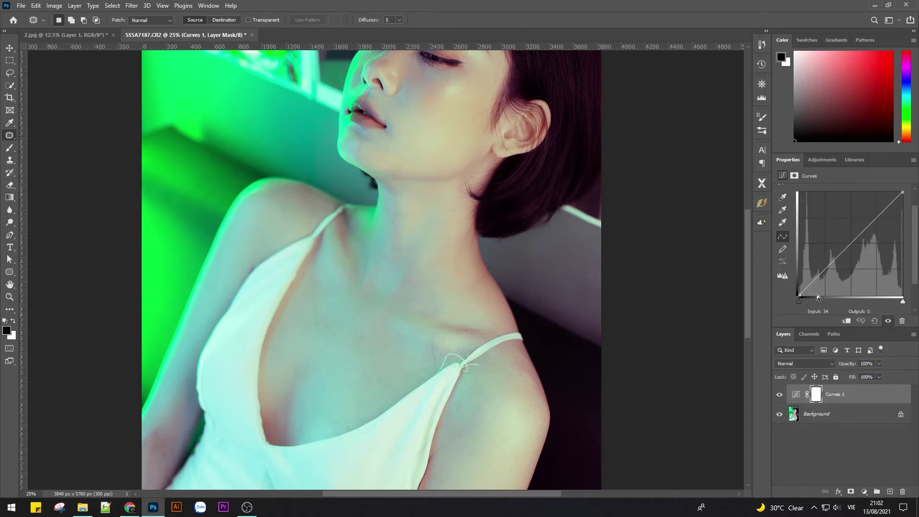
pyautogui.moveTo(798, 303); pyautogui.dragTo(845, 303)
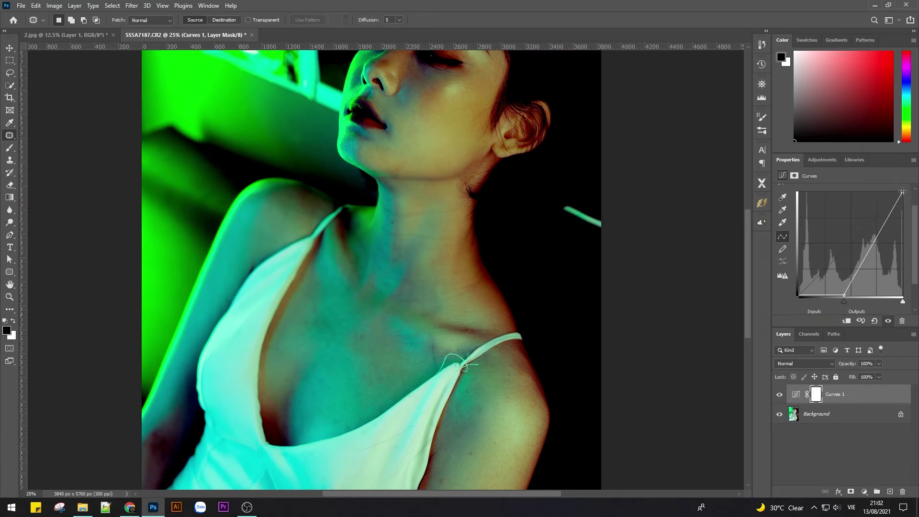
pyautogui.moveTo(901, 191); pyautogui.dragTo(876, 184)
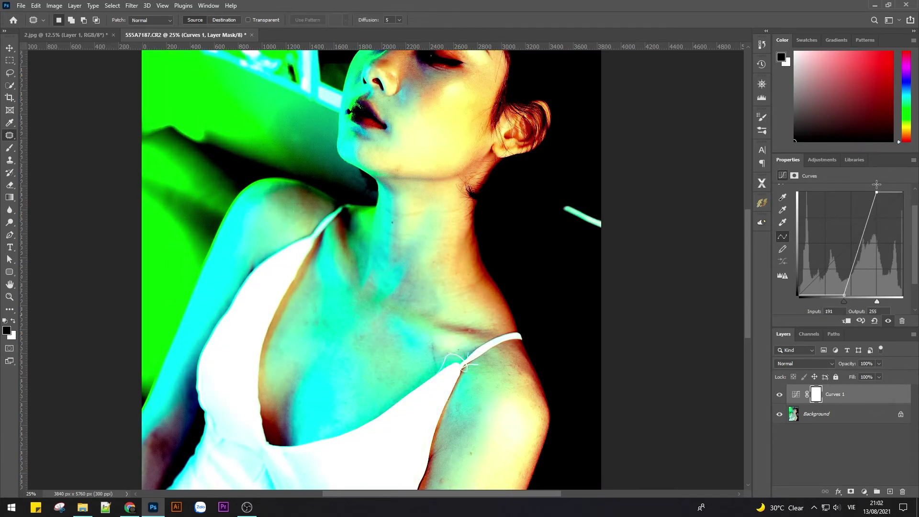
pyautogui.moveTo(432, 155); pyautogui.dragTo(431, 156)
pyautogui.click(421, 184)
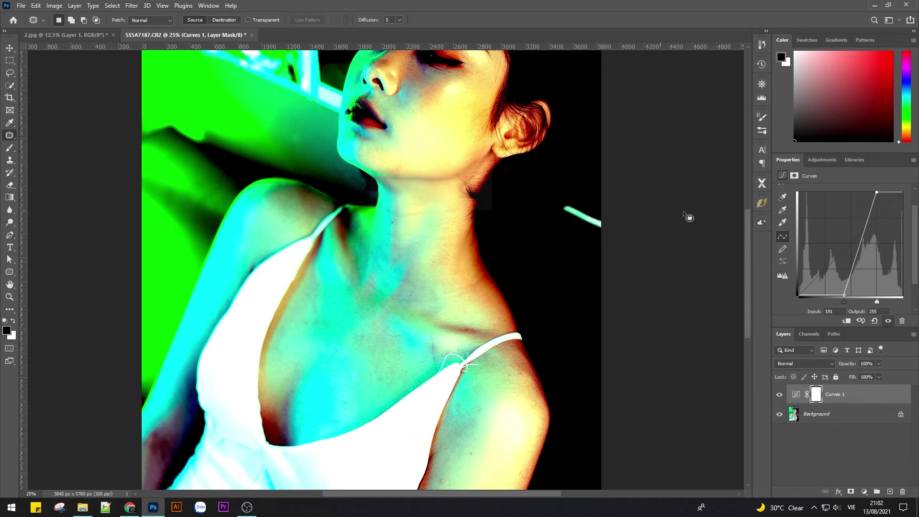
pyautogui.keyDown('alt'); pyautogui.click(450, 246); pyautogui.keyUp('alt')
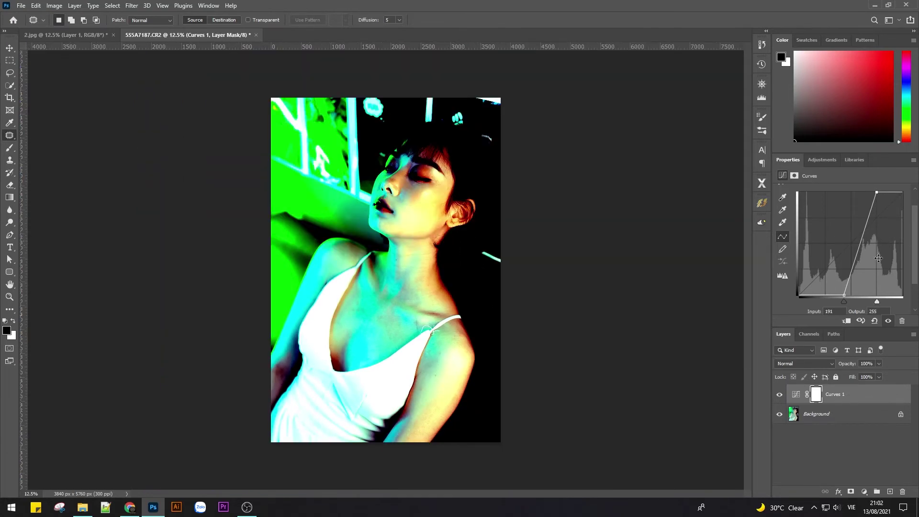
pyautogui.moveTo(843, 300); pyautogui.dragTo(845, 301)
pyautogui.moveTo(876, 192); pyautogui.dragTo(880, 192)
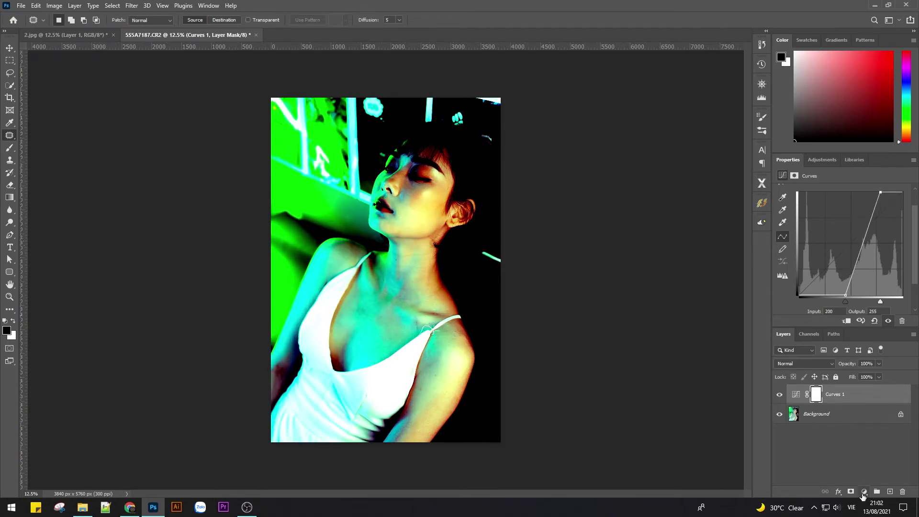
# - Add a white Solid Color fill layer set to Color blend mode
pyautogui.click(863, 491)
pyautogui.click(863, 326)
pyautogui.click(848, 144)
pyautogui.click(816, 365)
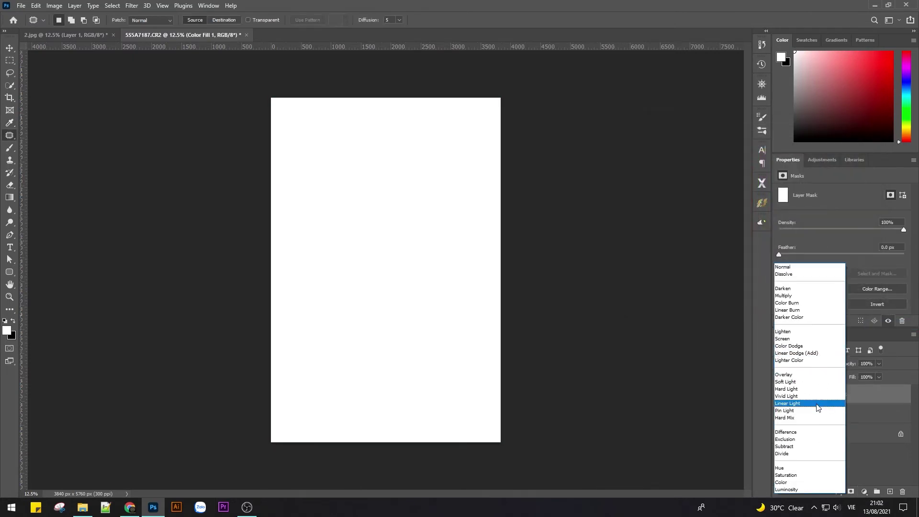
pyautogui.click(790, 483)
# - Raise the Curves 1 black point, move its white point to Input 231, and select Background
pyautogui.click(795, 417)
pyautogui.scroll(-1, 849, 287)
pyautogui.moveTo(849, 292); pyautogui.dragTo(861, 294)
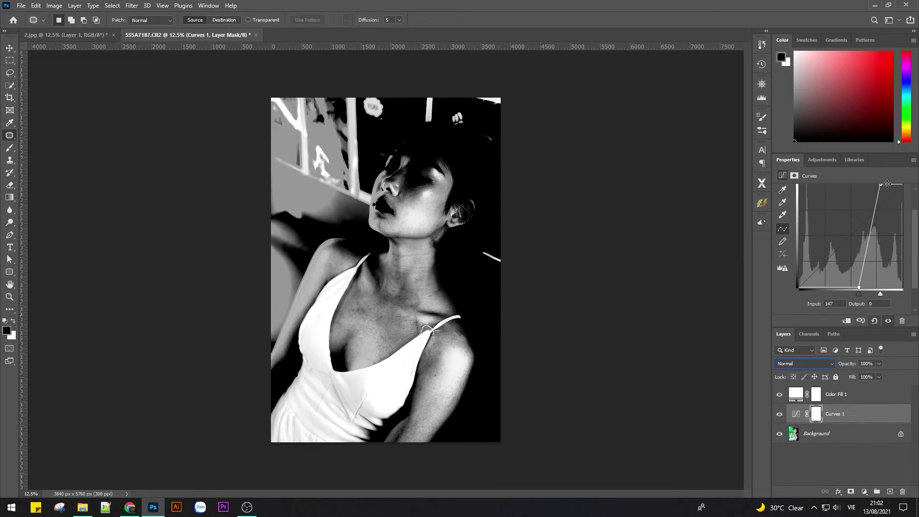
pyautogui.moveTo(882, 186); pyautogui.dragTo(895, 184)
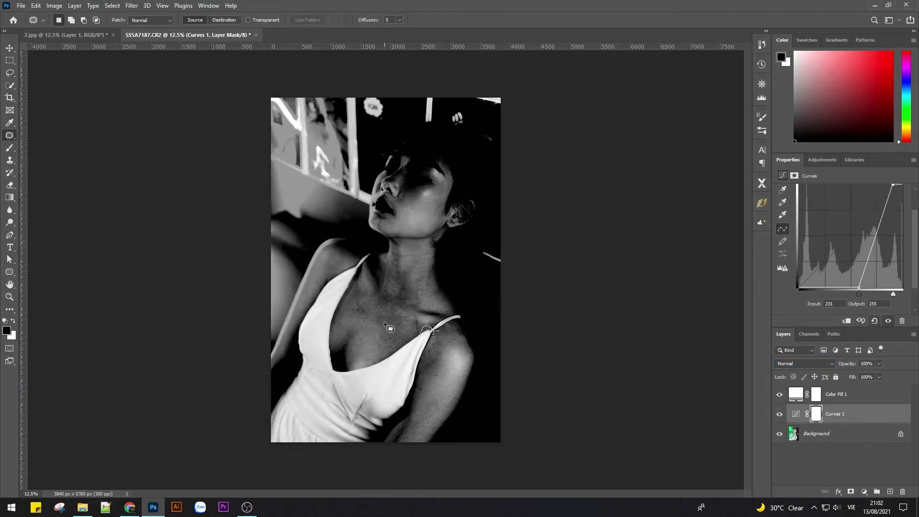
pyautogui.scroll(1, 361, 309)
pyautogui.scroll(3, 361, 314)
pyautogui.scroll(2, 363, 285)
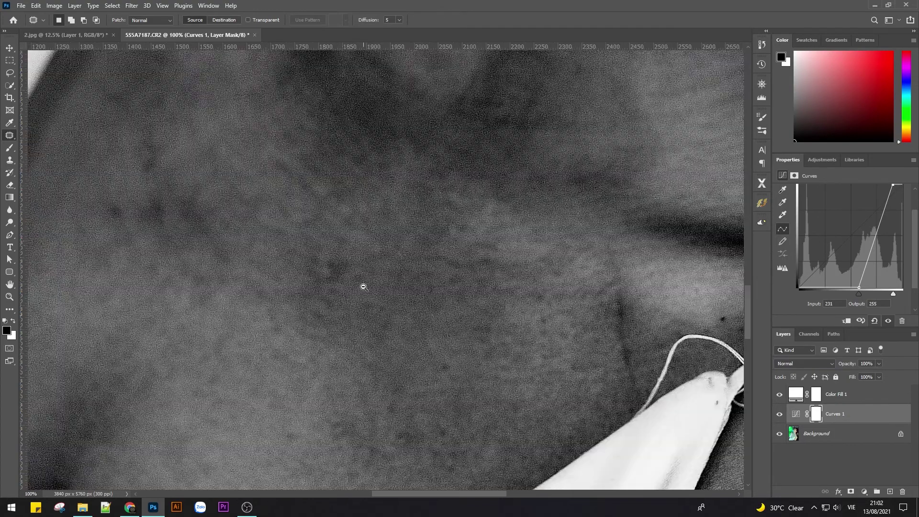
pyautogui.scroll(-3, 367, 291)
pyautogui.scroll(-1, 364, 311)
pyautogui.scroll(-1, 383, 345)
pyautogui.scroll(2, 416, 375)
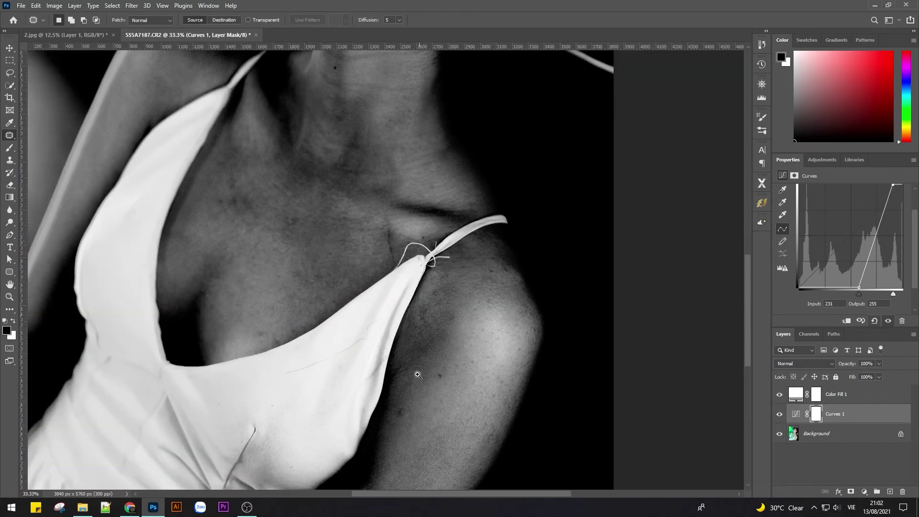
pyautogui.scroll(1, 332, 294)
pyautogui.scroll(-1, 454, 294)
pyautogui.scroll(1, 452, 364)
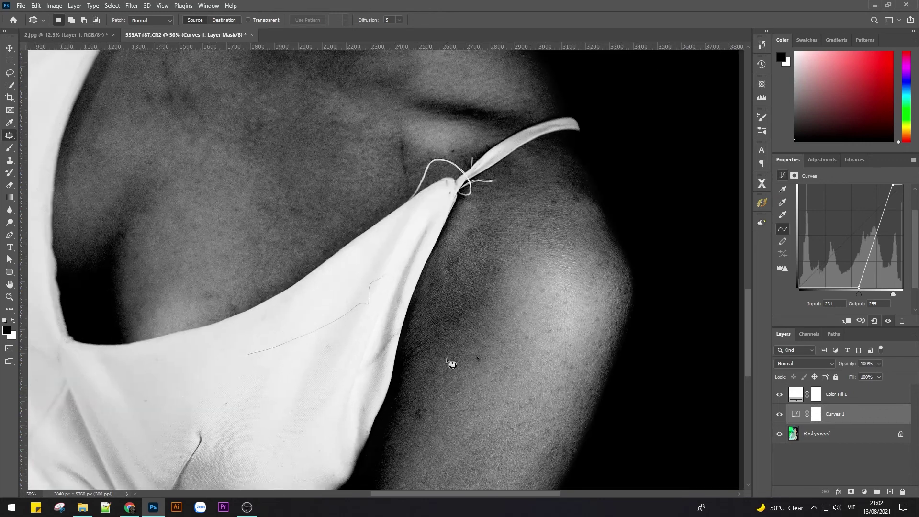
pyautogui.click(791, 434)
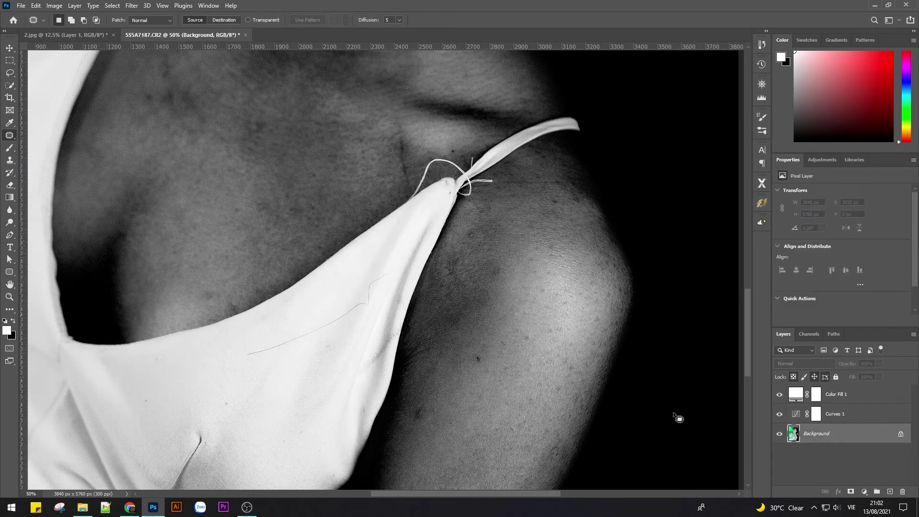
# - Switch to the Spot Healing Brush and heal dark spots on the shoulder and chest
pyautogui.rightClick(9, 133)
pyautogui.click(43, 136)
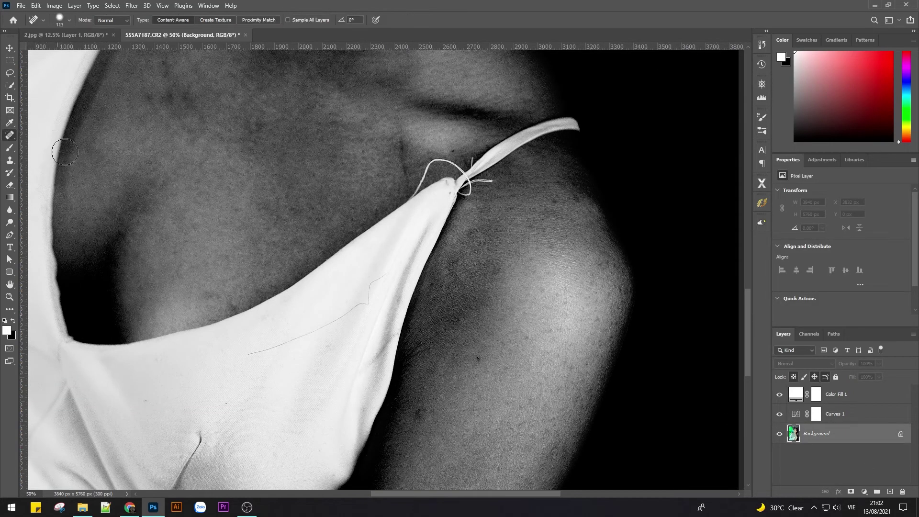
pyautogui.click(477, 359)
pyautogui.click(516, 316)
pyautogui.click(495, 271)
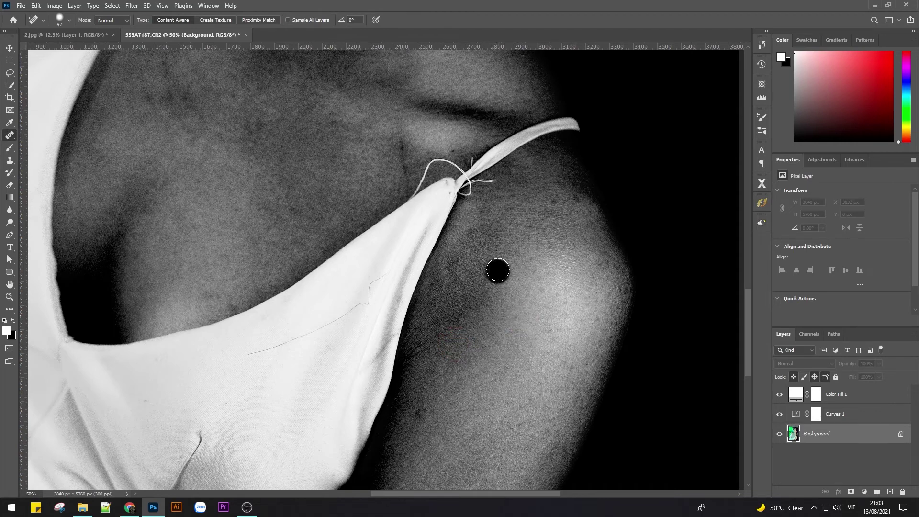
pyautogui.click(282, 211)
pyautogui.click(250, 127)
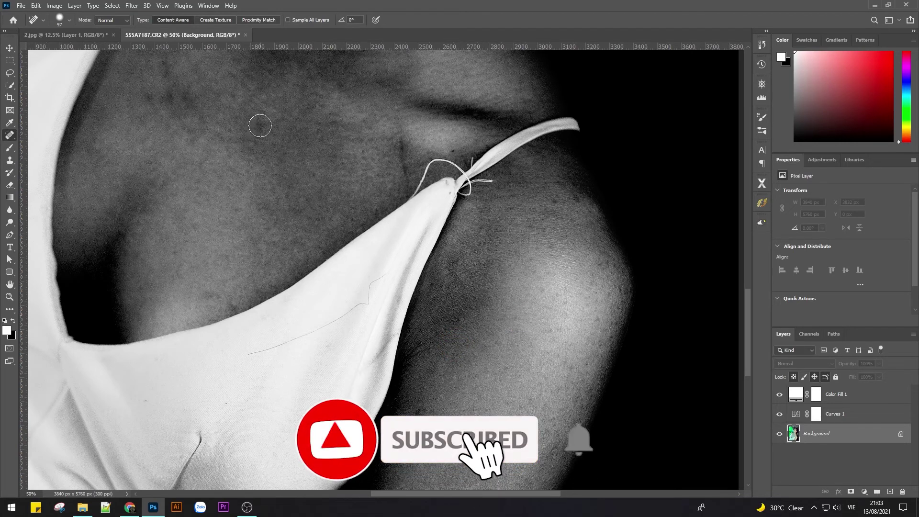
pyautogui.moveTo(329, 186); pyautogui.dragTo(386, 246)
pyautogui.moveTo(449, 180)
pyautogui.mouseDown()
pyautogui.moveTo(464, 243)
pyautogui.moveTo(451, 206)
pyautogui.mouseUp()
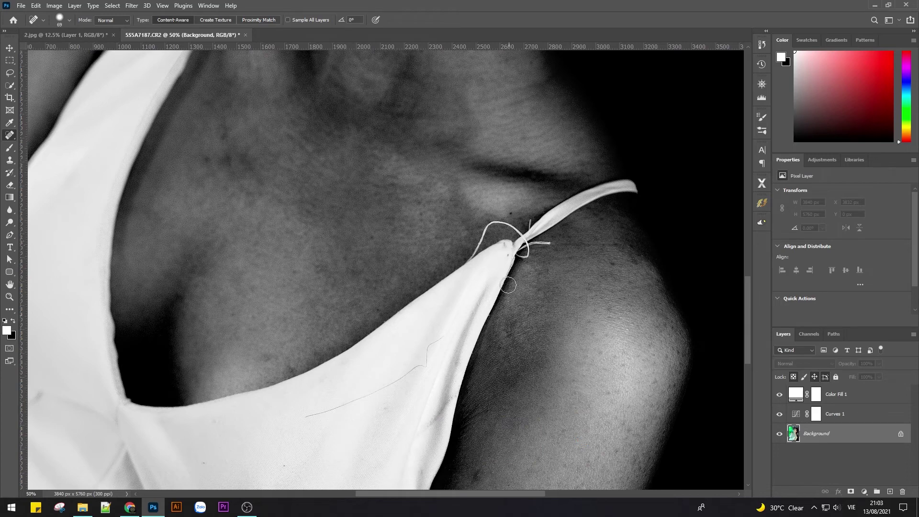
# - Heal three more small spots on the chest near the collarbone
pyautogui.moveTo(479, 476); pyautogui.dragTo(485, 423)
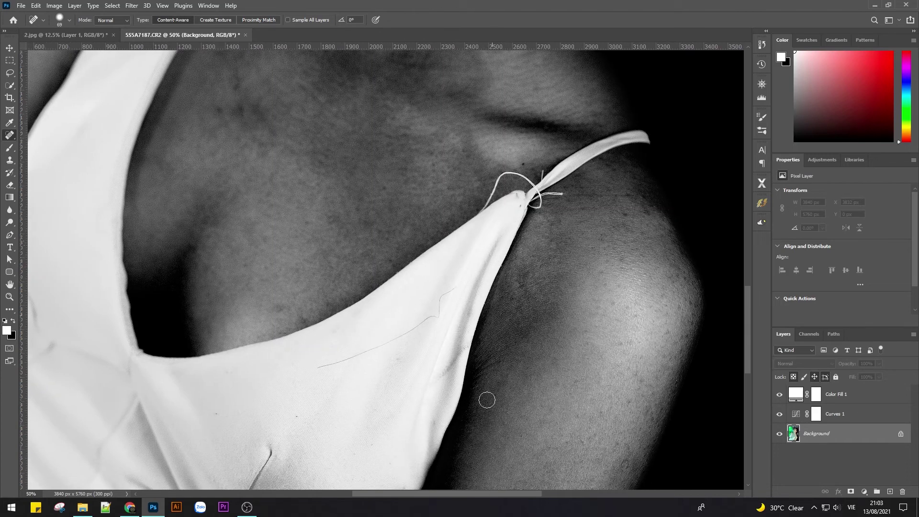
pyautogui.scroll(3, 361, 332)
pyautogui.hscroll(-3, 360, 332)
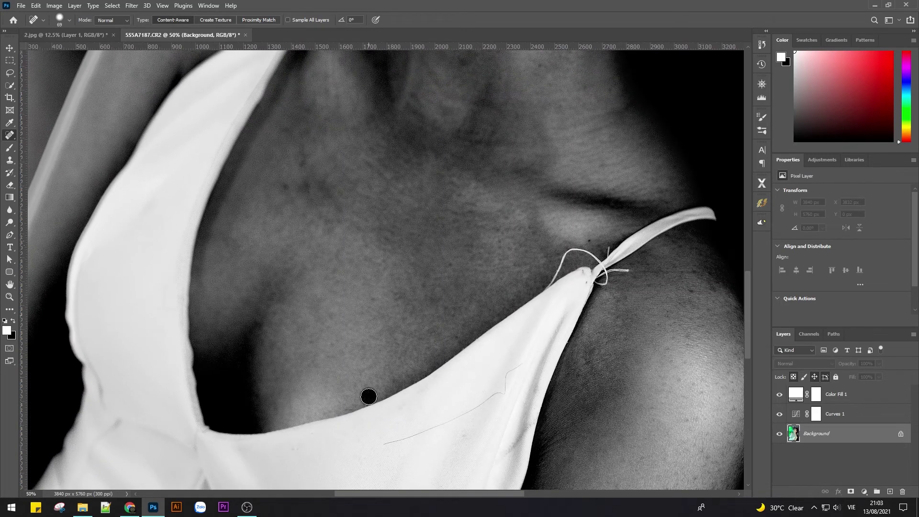
pyautogui.click(263, 327)
pyautogui.click(286, 196)
pyautogui.click(303, 164)
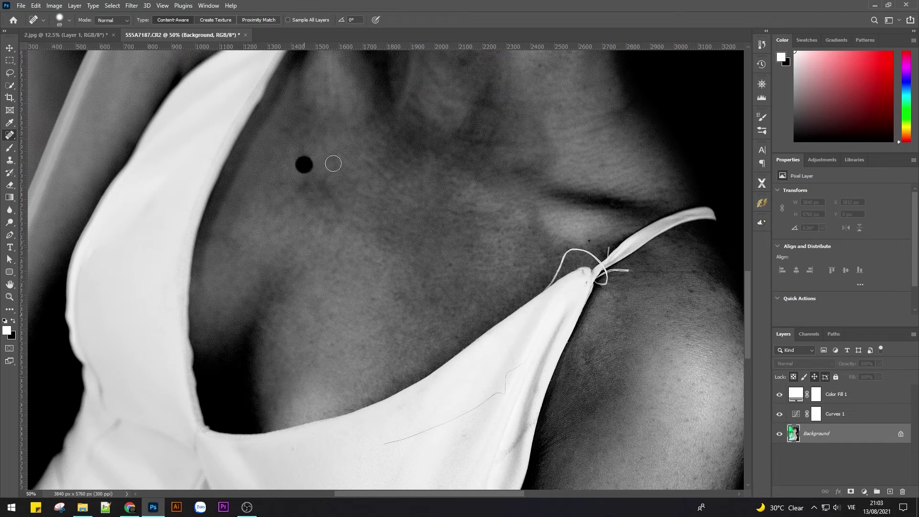
pyautogui.scroll(6, 333, 164)
pyautogui.hscroll(-1, 333, 163)
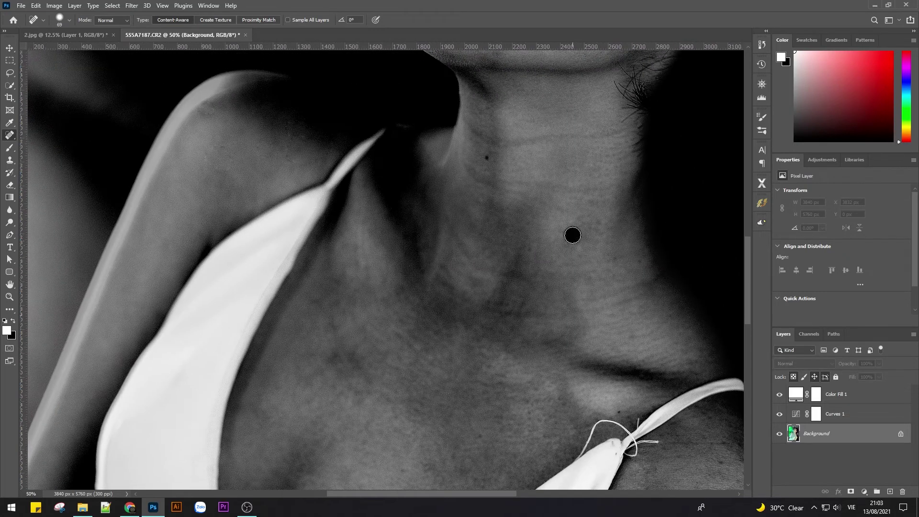
pyautogui.scroll(-2, 525, 231)
pyautogui.hscroll(4, 525, 231)
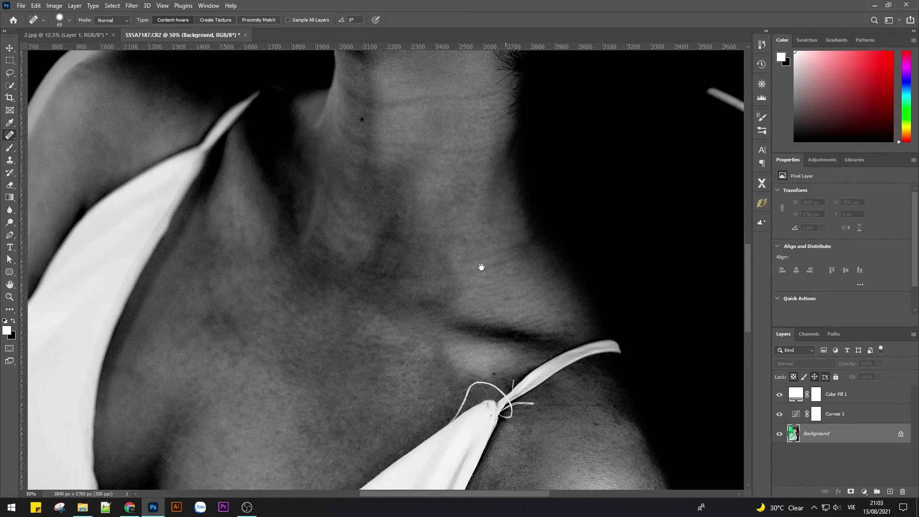
pyautogui.scroll(-3, 448, 391)
pyautogui.scroll(1, 440, 364)
pyautogui.scroll(2, 436, 349)
pyautogui.scroll(2, 430, 336)
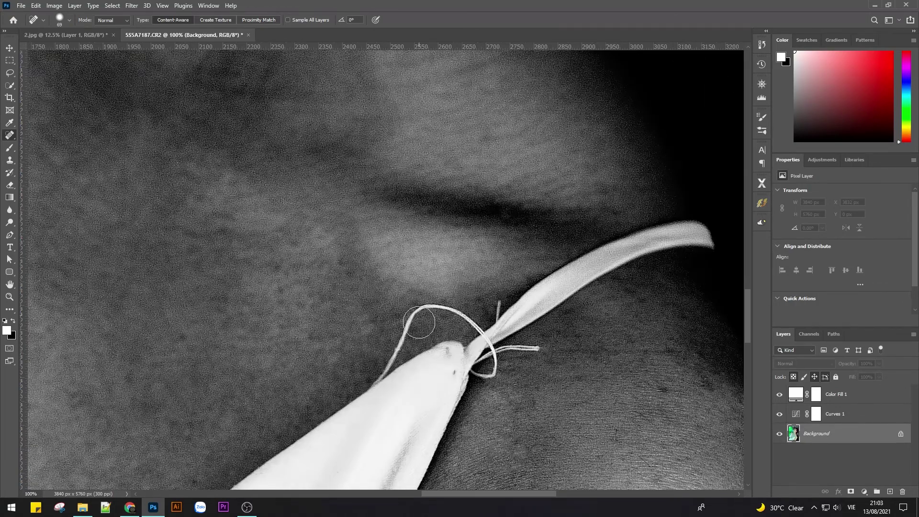
# - Shrink the brush and heal away the string loop and loose threads beside the strap knot
pyautogui.moveTo(430, 336)
pyautogui.mouseDown()
pyautogui.moveTo(416, 324)
pyautogui.moveTo(388, 361)
pyautogui.mouseUp()
pyautogui.moveTo(418, 310); pyautogui.dragTo(473, 323)
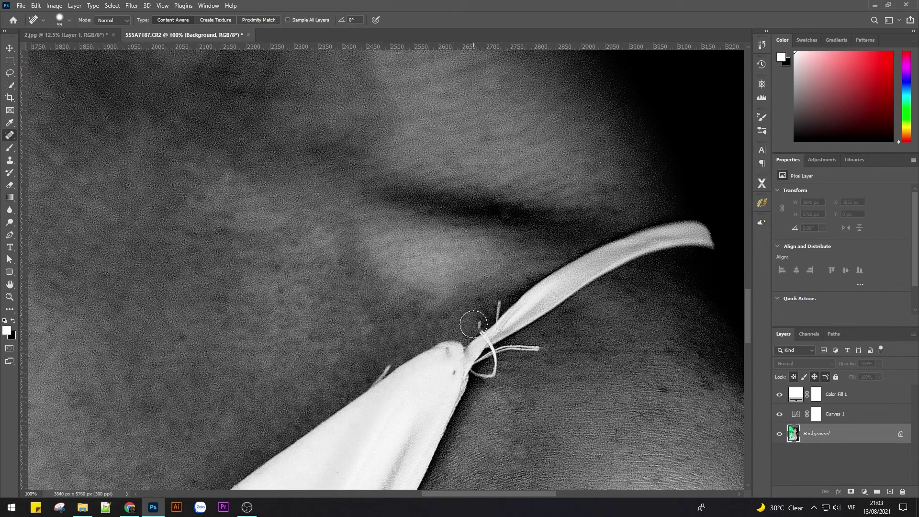
pyautogui.click(476, 319)
pyautogui.moveTo(383, 366); pyautogui.dragTo(370, 383)
pyautogui.click(536, 352)
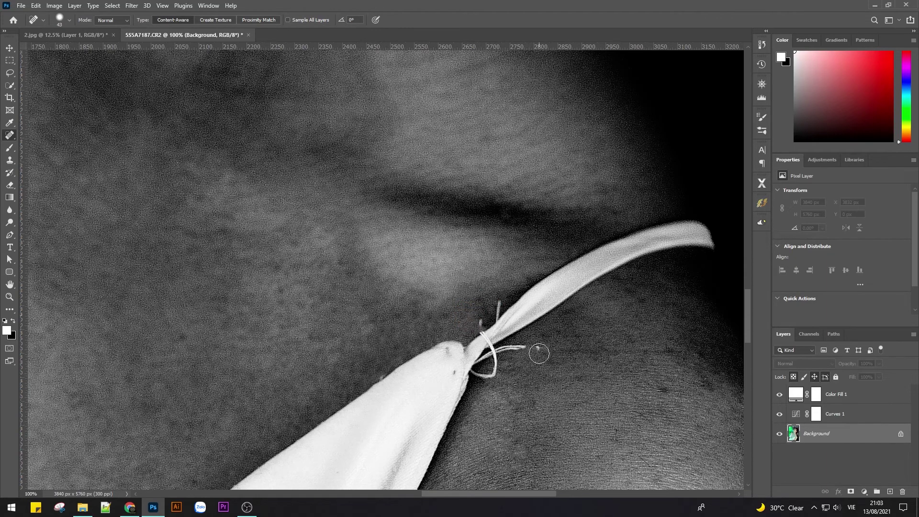
pyautogui.moveTo(527, 352)
pyautogui.mouseDown()
pyautogui.moveTo(488, 377)
pyautogui.moveTo(506, 353)
pyautogui.moveTo(490, 365)
pyautogui.moveTo(502, 334)
pyautogui.mouseUp()
# - Paint out the remaining white strands and tidy the strap edge at the knot
pyautogui.scroll(2, 487, 338)
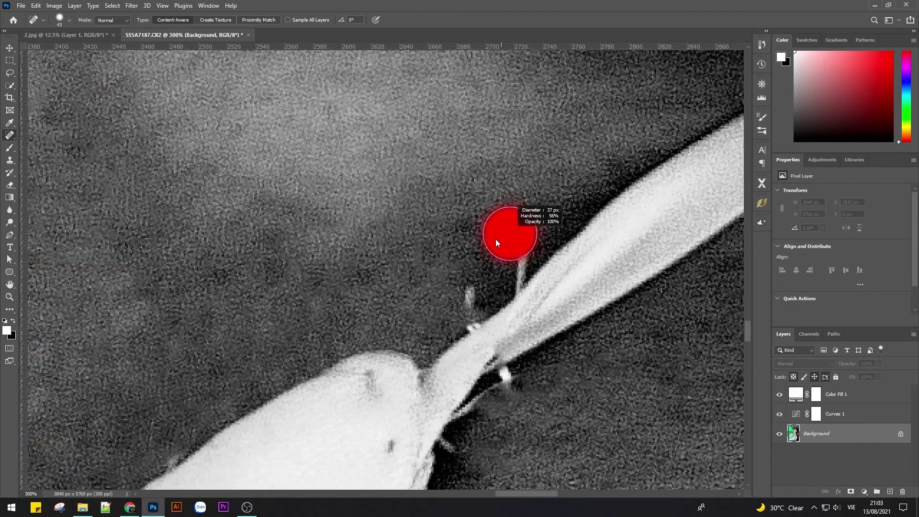
pyautogui.moveTo(523, 242); pyautogui.dragTo(513, 266)
pyautogui.moveTo(461, 303); pyautogui.dragTo(462, 316)
pyautogui.click(508, 368)
pyautogui.moveTo(502, 389); pyautogui.dragTo(496, 403)
pyautogui.scroll(-1, 483, 418)
pyautogui.scroll(-2, 456, 365)
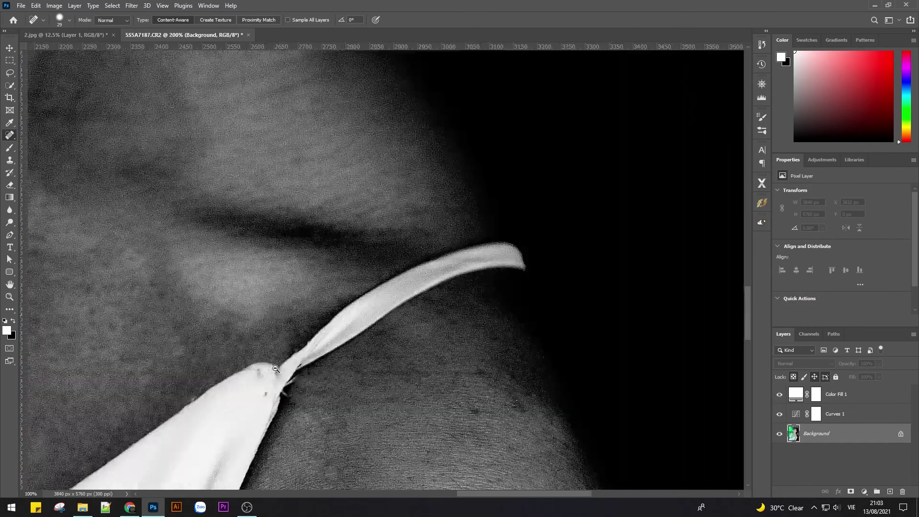
pyautogui.scroll(-1, 376, 120)
pyautogui.scroll(1, 346, 227)
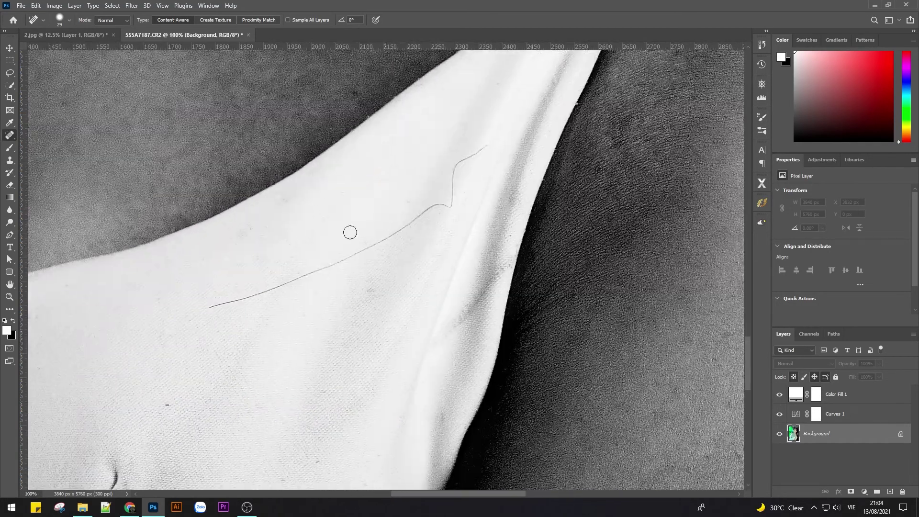
pyautogui.rightClick(11, 139)
# - Use the Patch Tool to cover a mark on the dress with clean fabric
pyautogui.click(53, 153)
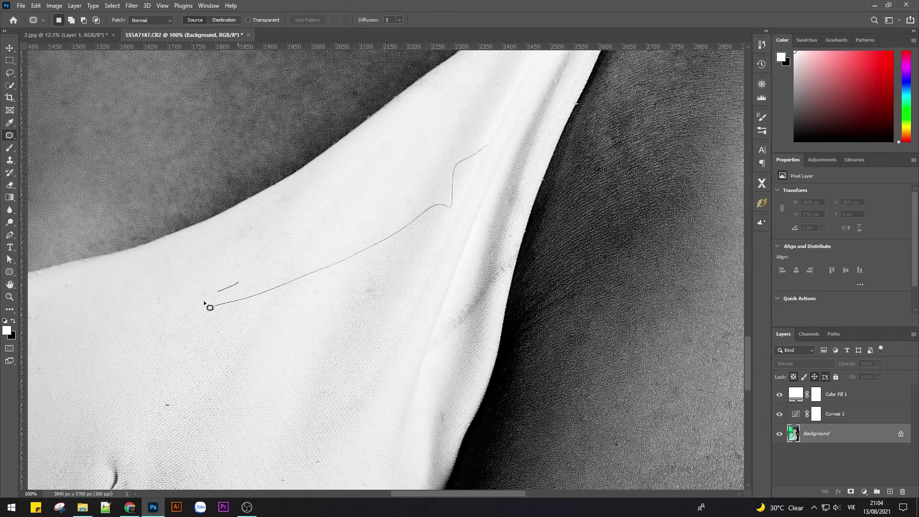
pyautogui.moveTo(205, 303); pyautogui.dragTo(239, 282)
pyautogui.moveTo(483, 145); pyautogui.dragTo(484, 144)
pyautogui.moveTo(441, 199); pyautogui.dragTo(395, 181)
pyautogui.hotkey('ctrl', 'd')
pyautogui.scroll(-2, 281, 329)
pyautogui.scroll(-2, 267, 287)
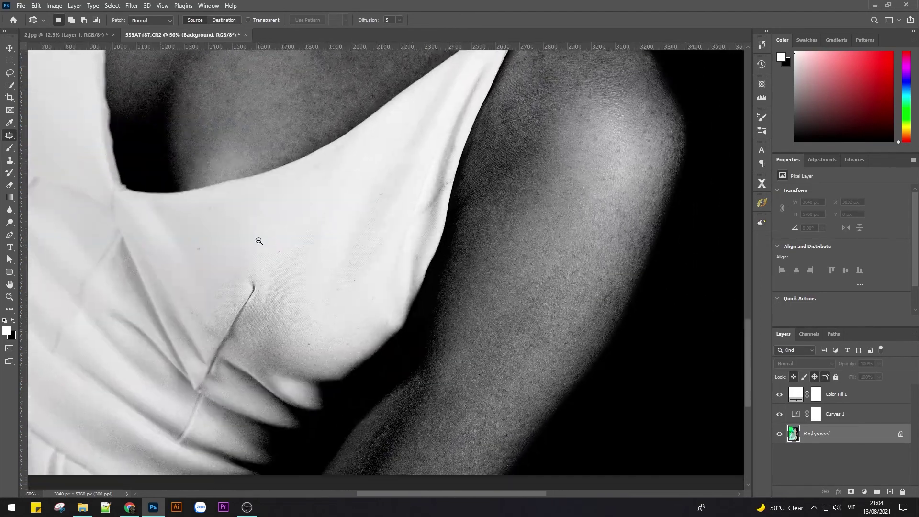
pyautogui.scroll(1, 196, 241)
# - Patch another small mark on the dress and clear the selection
pyautogui.moveTo(178, 246)
pyautogui.mouseDown()
pyautogui.moveTo(184, 250)
pyautogui.moveTo(209, 185)
pyautogui.mouseUp()
pyautogui.hotkey('ctrl', 'd')
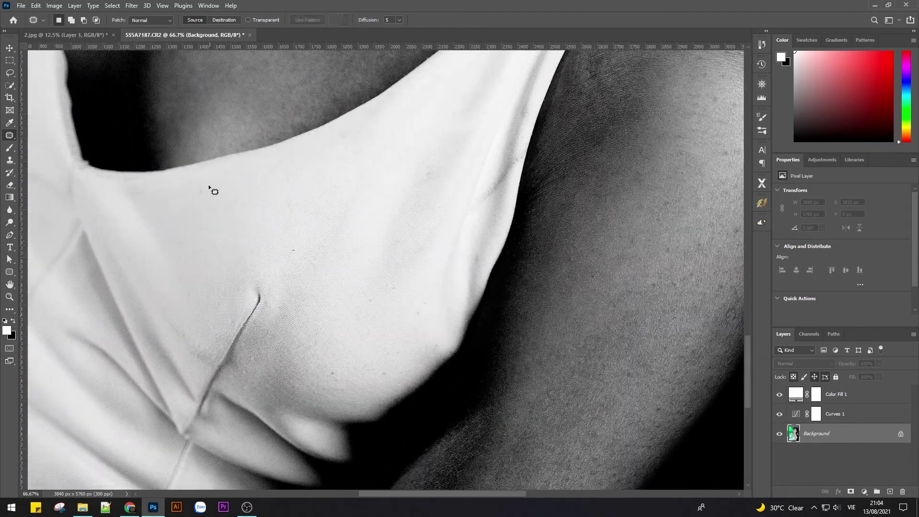
pyautogui.hotkey('ctrl', 'd')
pyautogui.scroll(-2, 365, 302)
pyautogui.scroll(2, 365, 234)
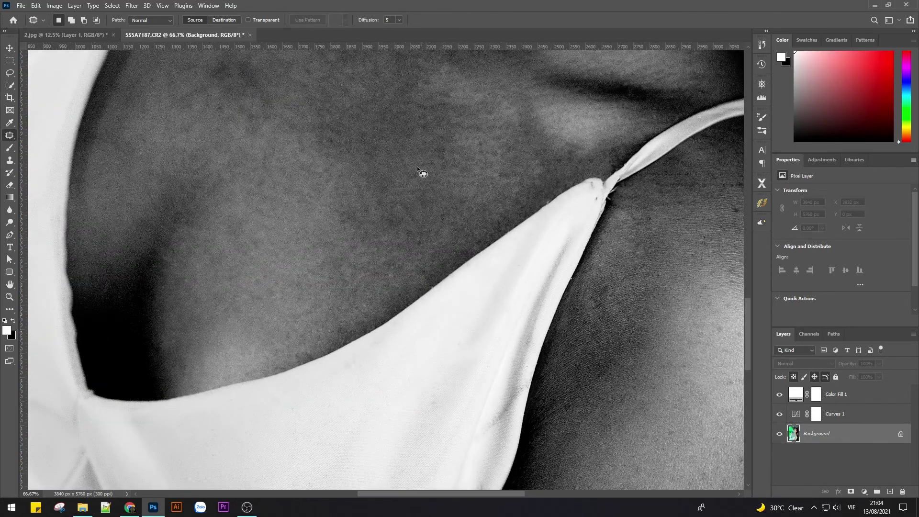
pyautogui.scroll(-2, 484, 201)
pyautogui.scroll(-1, 445, 208)
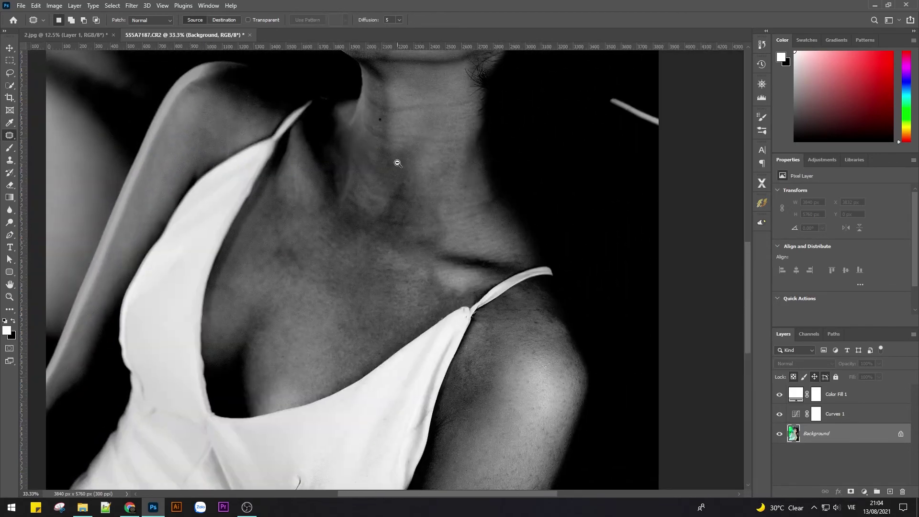
pyautogui.scroll(-1, 411, 215)
pyautogui.scroll(3, 406, 217)
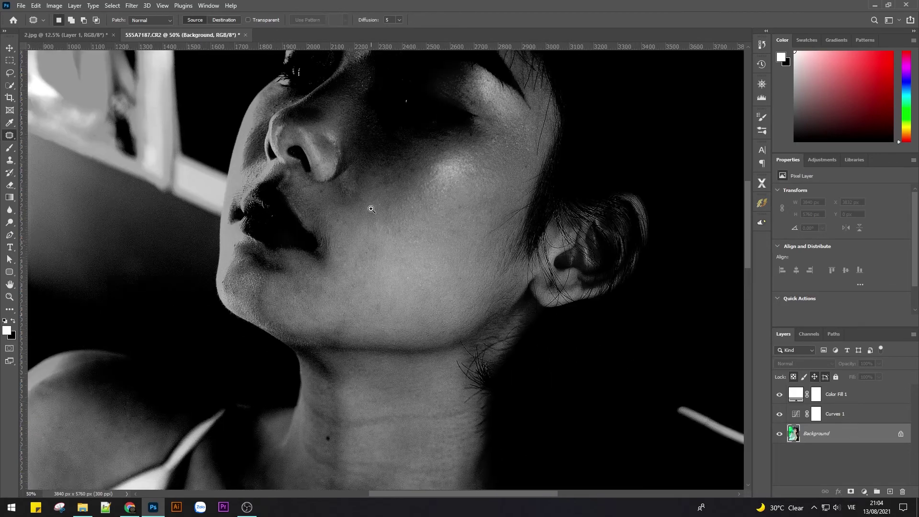
pyautogui.scroll(2, 372, 209)
# - Patch a small spot near the nose and hide the Color Fill 1 and Curves 1 layers
pyautogui.moveTo(318, 154); pyautogui.dragTo(343, 322)
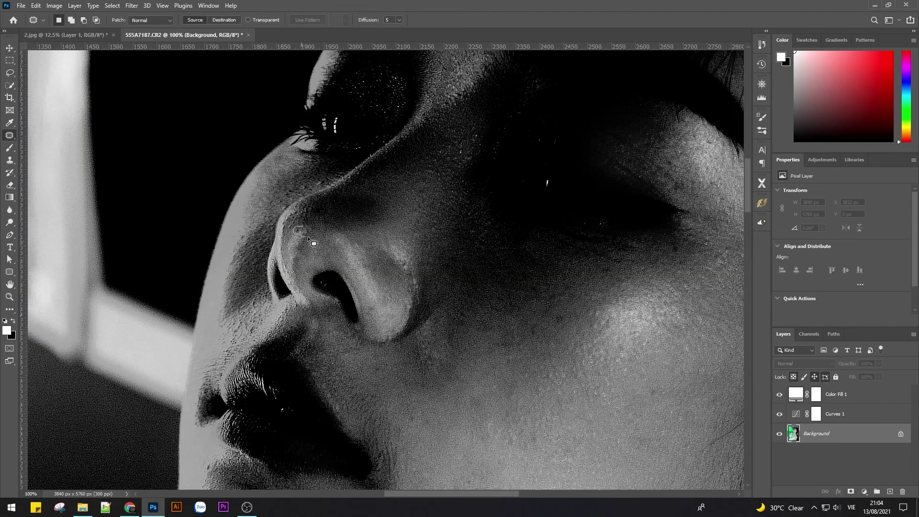
pyautogui.moveTo(306, 236); pyautogui.dragTo(314, 236)
pyautogui.click(433, 188)
pyautogui.moveTo(559, 327); pyautogui.dragTo(564, 325)
pyautogui.click(780, 398)
pyautogui.click(779, 414)
# - Open the Camera Raw Filter, nudge exposure to +0.15 and boost saturation slightly
pyautogui.scroll(-6, 494, 300)
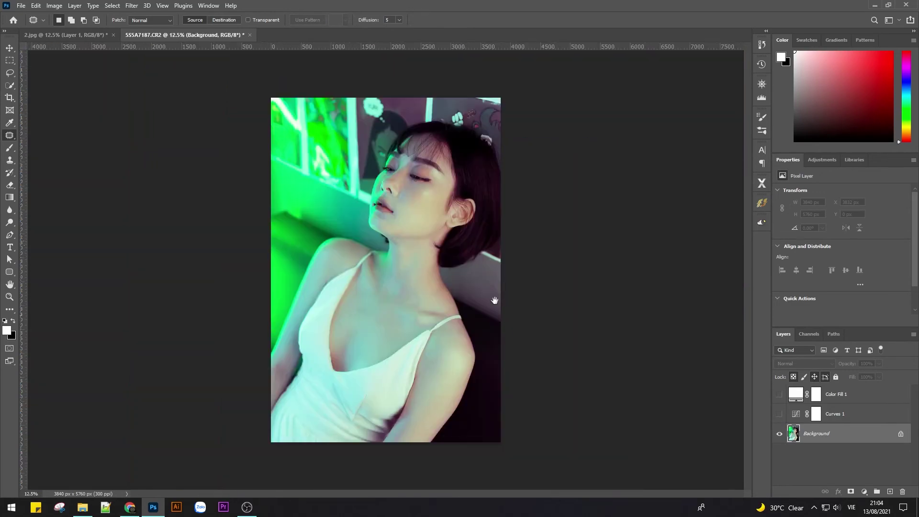
pyautogui.scroll(3, 421, 200)
pyautogui.scroll(-2, 400, 216)
pyautogui.scroll(2, 400, 215)
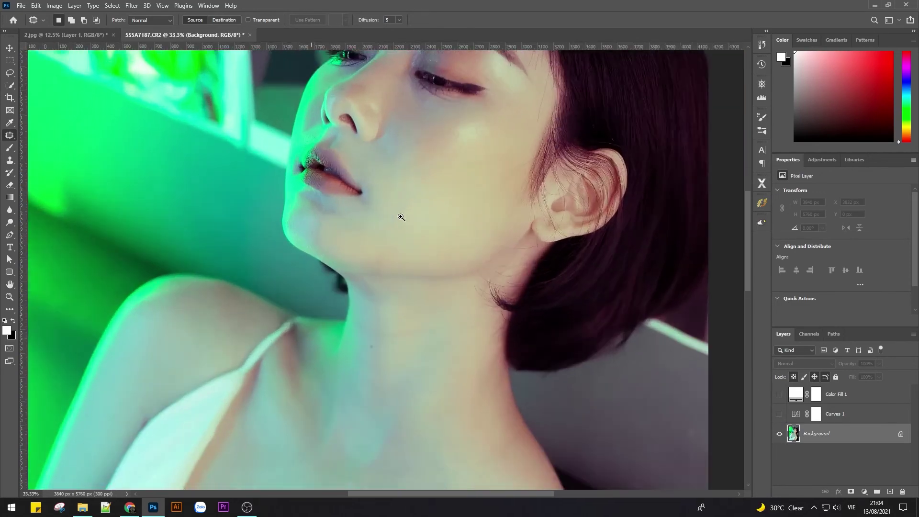
pyautogui.scroll(1, 441, 291)
pyautogui.scroll(-2, 441, 291)
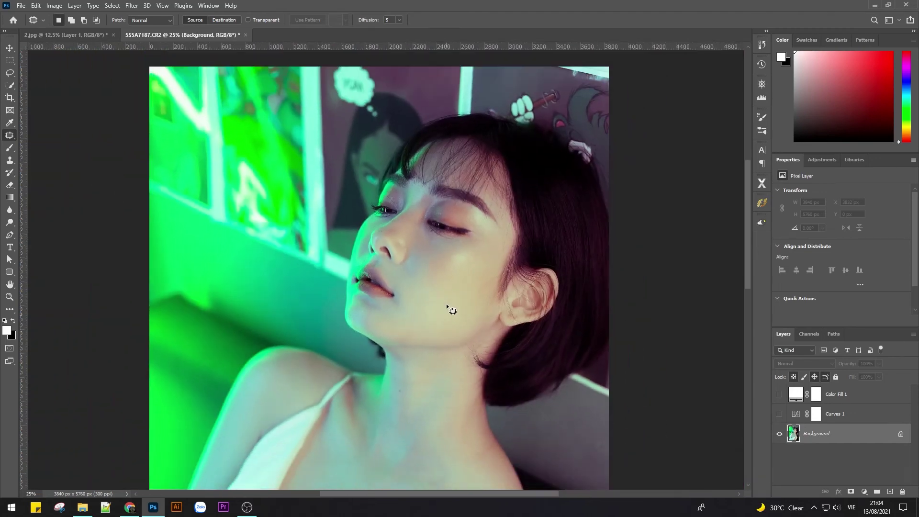
pyautogui.scroll(-1, 341, 283)
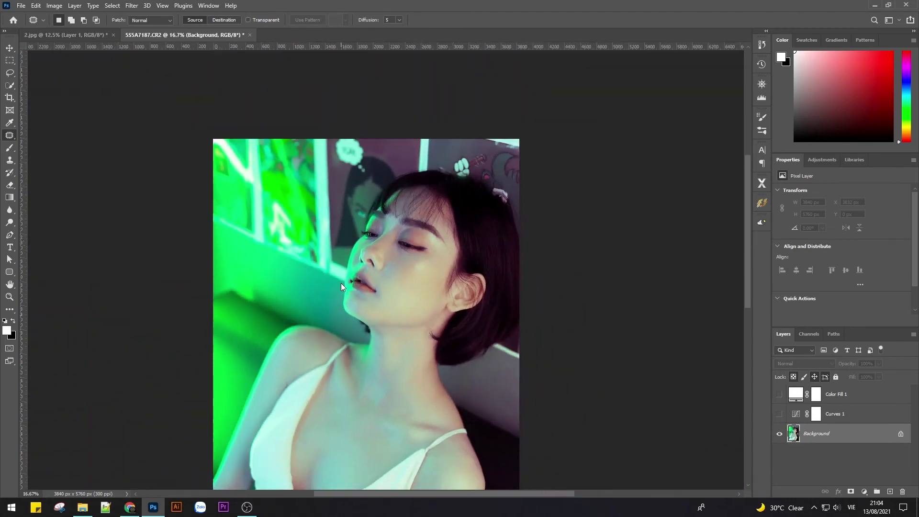
pyautogui.hotkey('ctrl', 'shift', 'a')
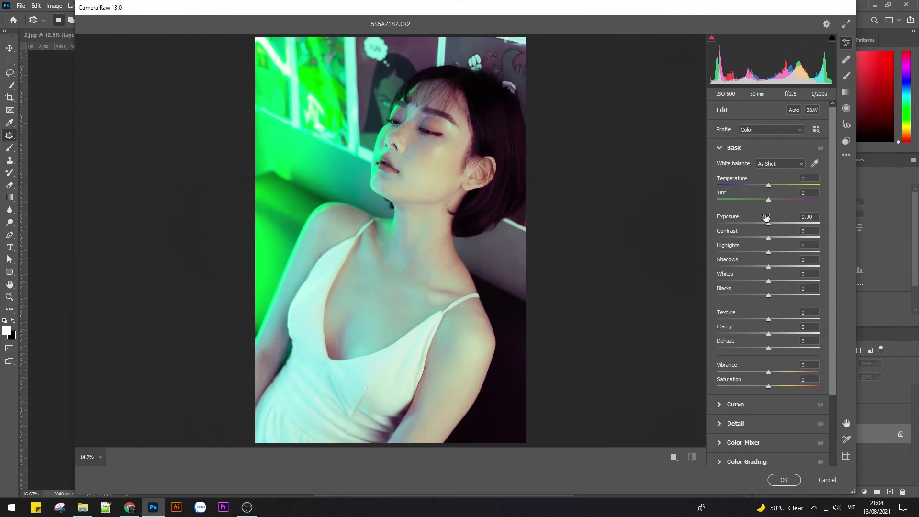
pyautogui.moveTo(768, 226); pyautogui.dragTo(770, 238)
pyautogui.click(769, 254)
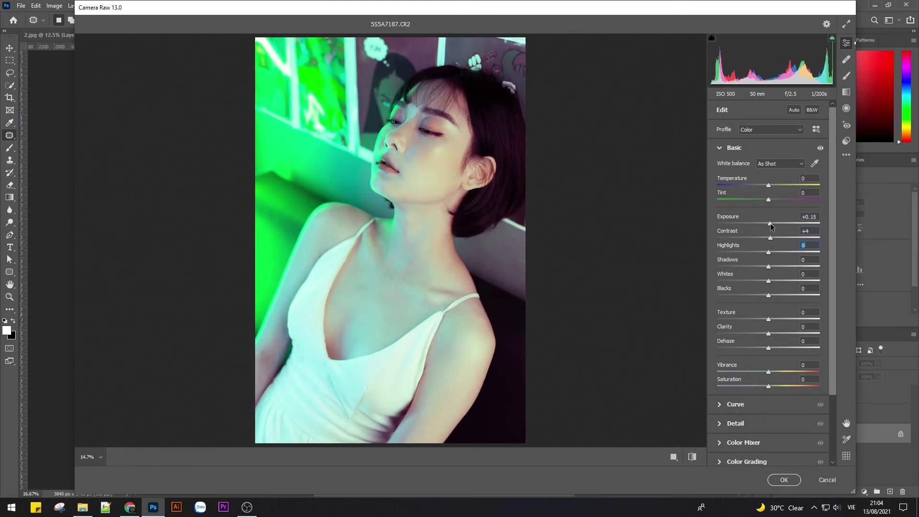
pyautogui.moveTo(771, 385); pyautogui.dragTo(770, 386)
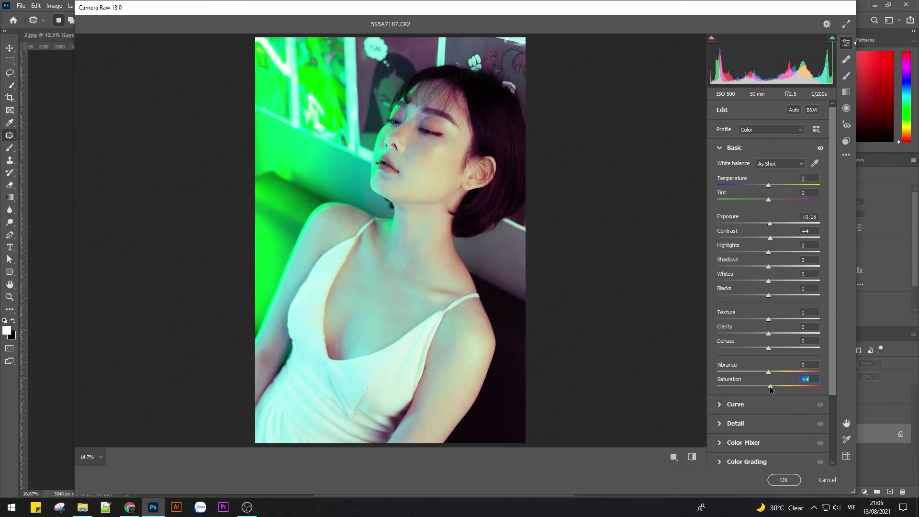
# - Adjust the Oranges saturation in the Color Mixer
pyautogui.click(718, 151)
pyautogui.click(718, 205)
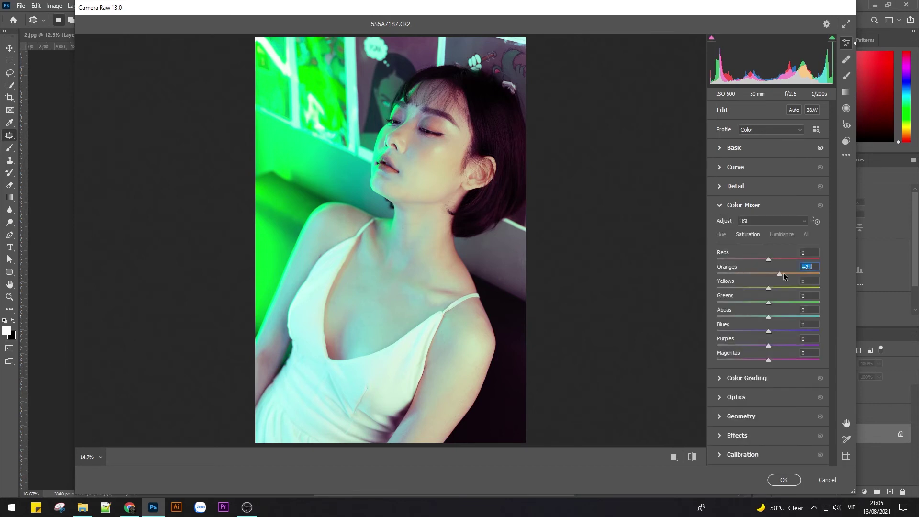
pyautogui.moveTo(783, 274); pyautogui.dragTo(778, 274)
pyautogui.click(720, 207)
pyautogui.click(721, 149)
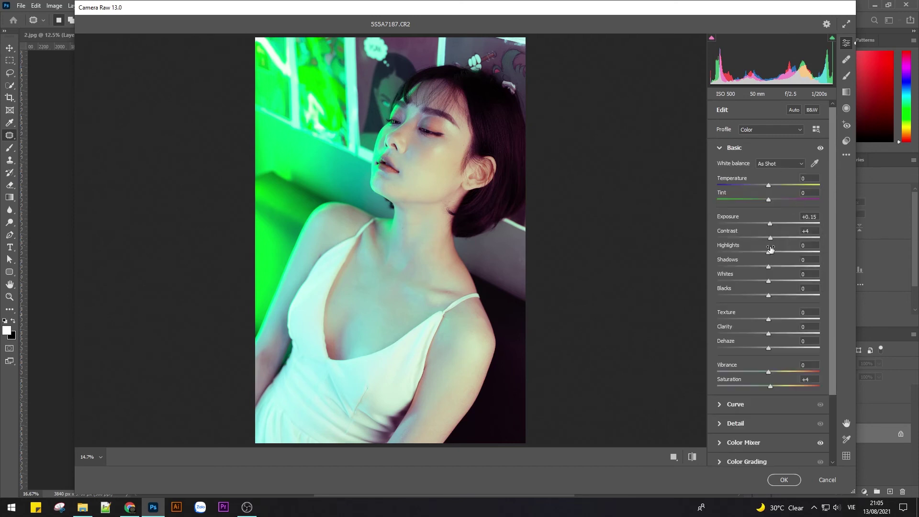
# - Set exposure +0.35, blacks −17 and shadows +9, then apply the filter
pyautogui.moveTo(771, 226); pyautogui.dragTo(773, 226)
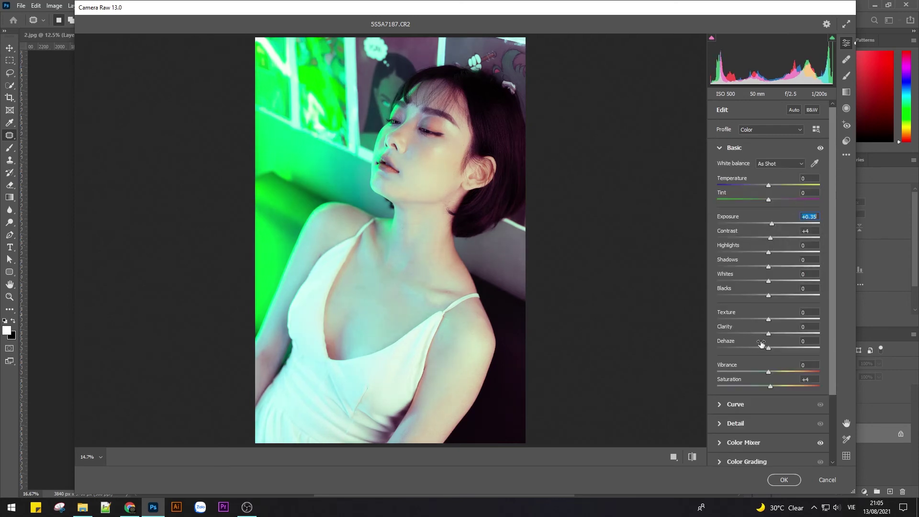
pyautogui.moveTo(767, 295); pyautogui.dragTo(759, 295)
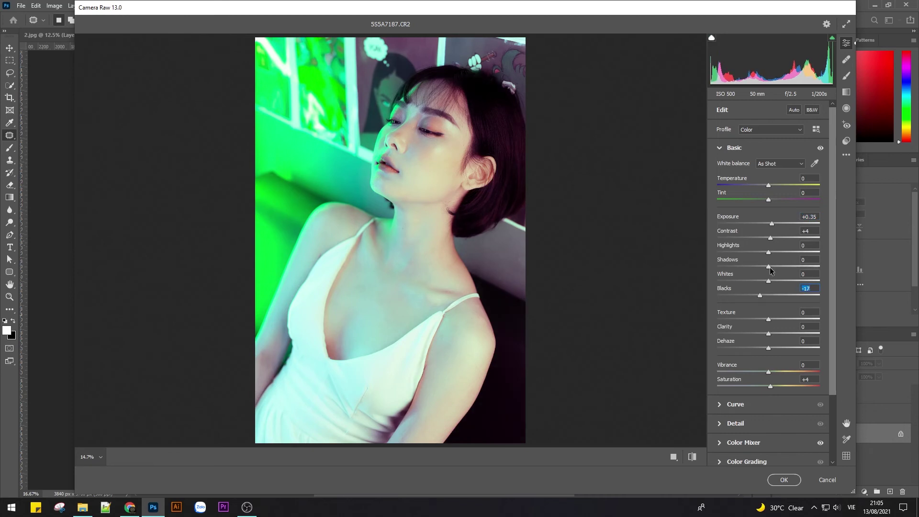
pyautogui.moveTo(768, 266); pyautogui.dragTo(773, 267)
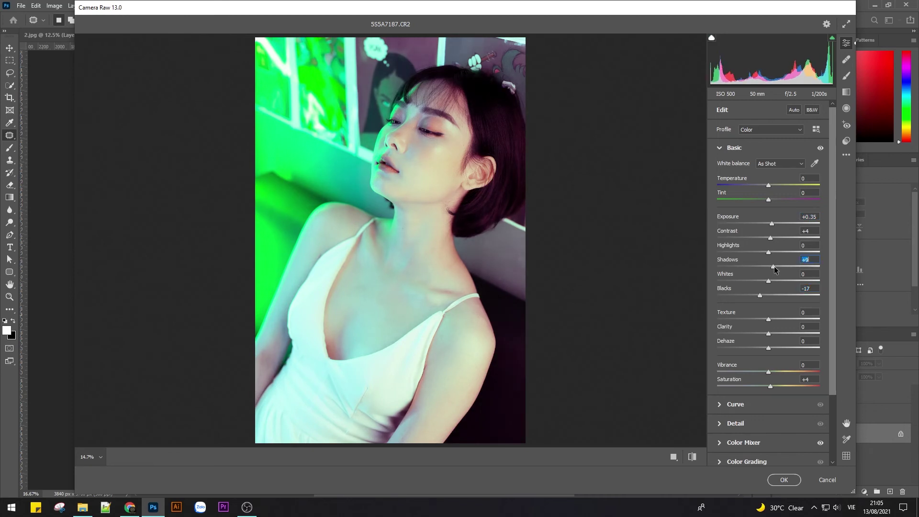
pyautogui.scroll(-2, 420, 301)
pyautogui.scroll(2, 453, 273)
pyautogui.scroll(2, 454, 272)
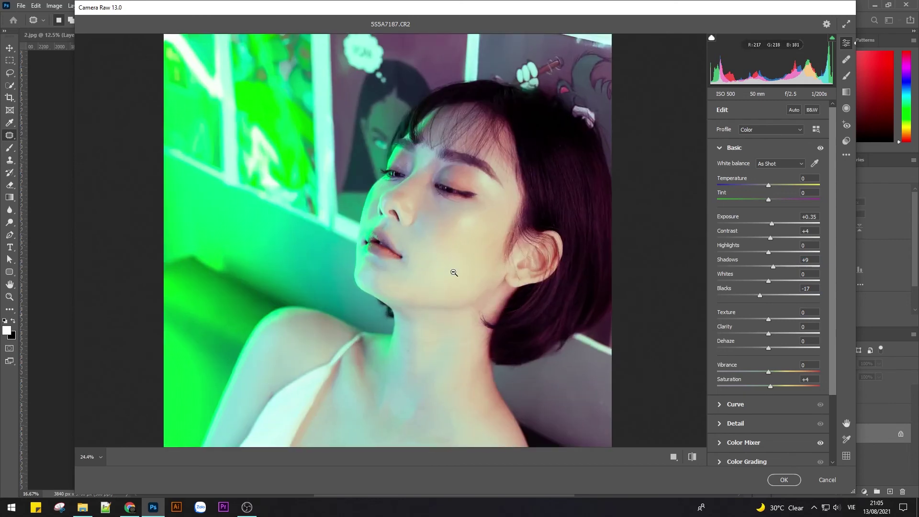
pyautogui.scroll(2, 454, 273)
pyautogui.scroll(2, 440, 277)
pyautogui.scroll(-1, 518, 211)
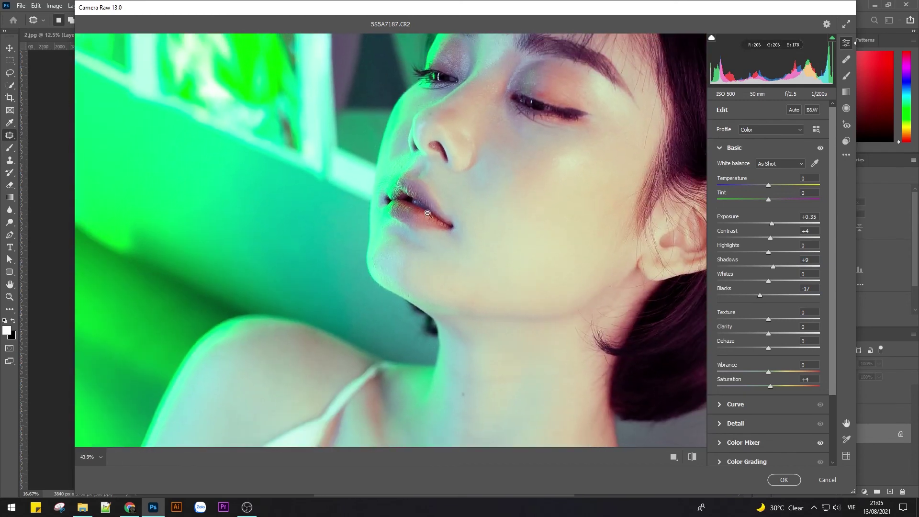
pyautogui.scroll(-2, 466, 205)
pyautogui.scroll(-4, 539, 275)
pyautogui.scroll(1, 511, 210)
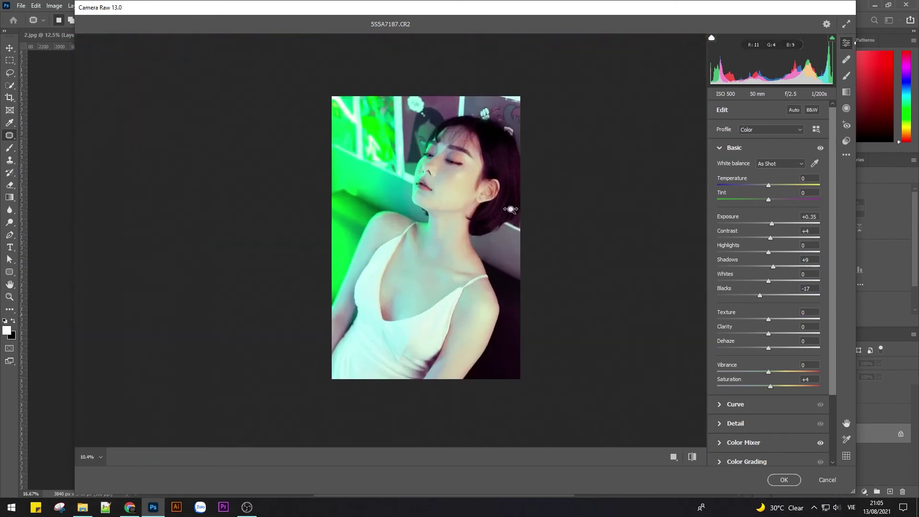
pyautogui.click(782, 480)
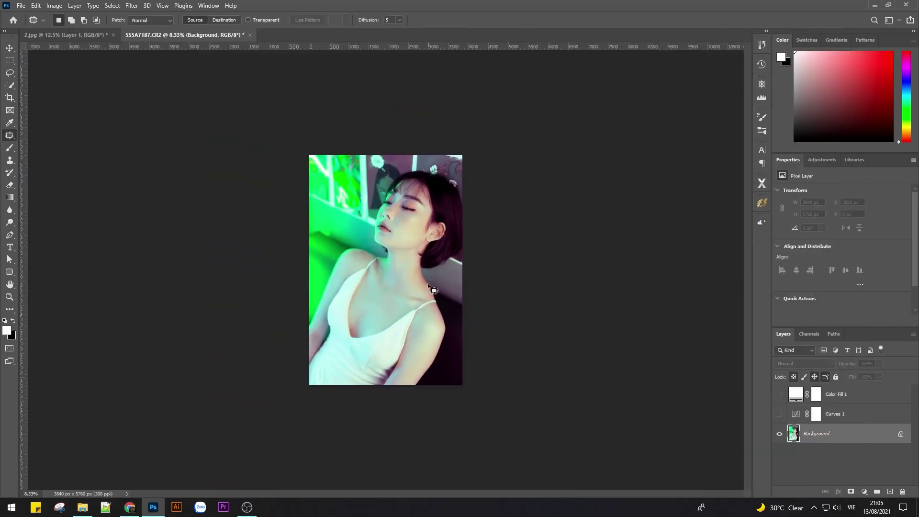
# - Zoom to view the whole brightened portrait in the document
pyautogui.scroll(1, 430, 292)
pyautogui.scroll(-1, 433, 295)
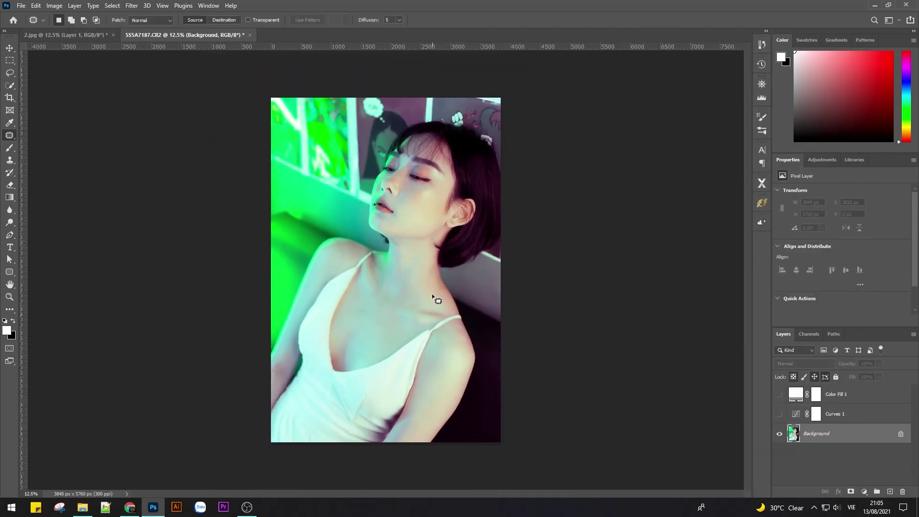